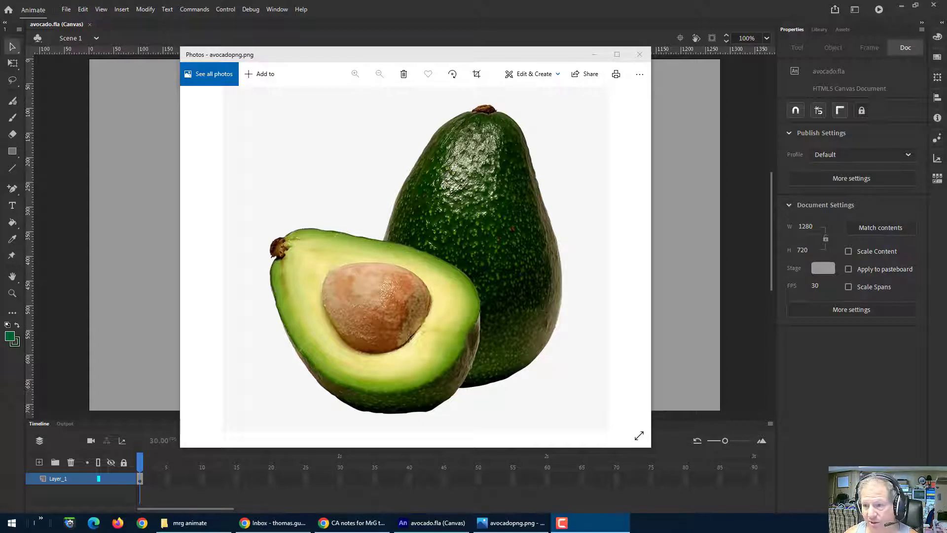
Step: Create a new HTML5 Canvas document at 1280 x 720 with 30 fps
{"action": "left_click", "coordinate": [593, 55]}
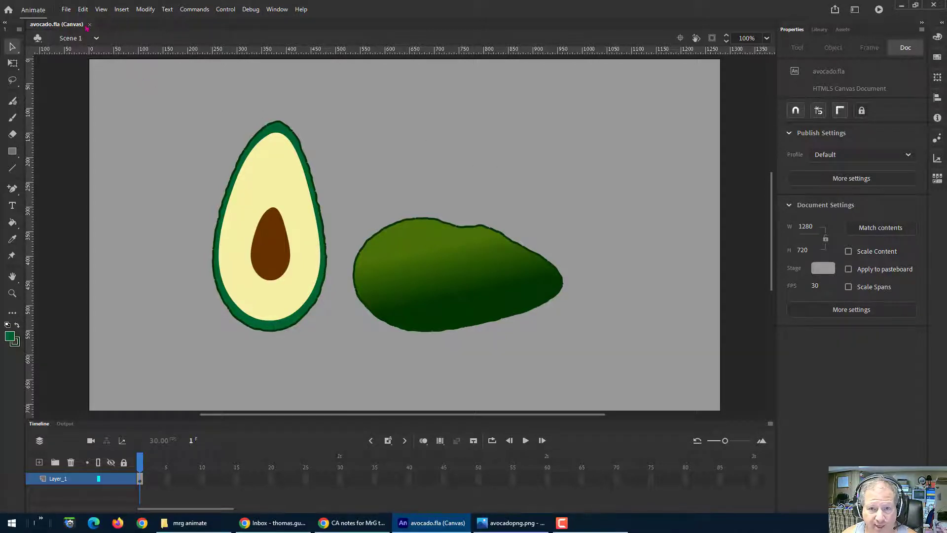
{"action": "left_click", "coordinate": [65, 8]}
{"action": "left_click", "coordinate": [73, 21]}
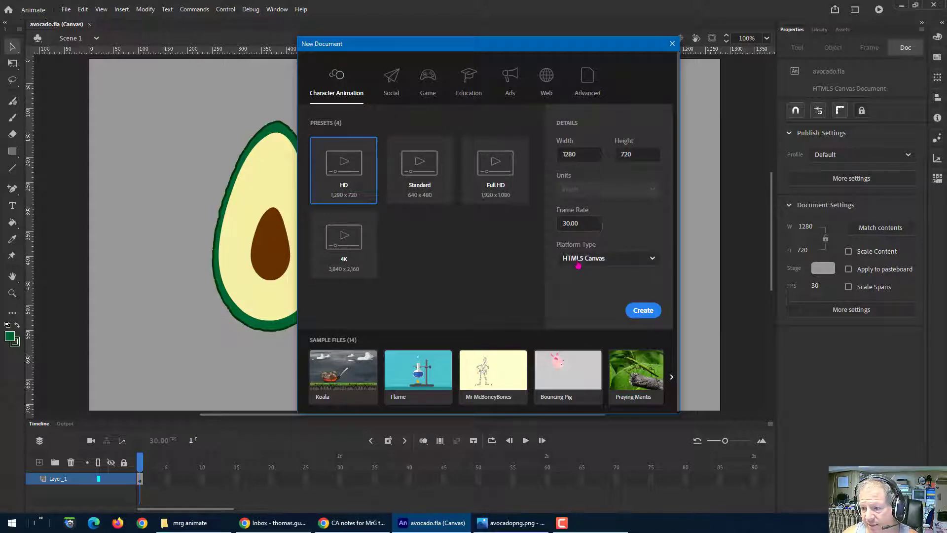
{"action": "left_click", "coordinate": [641, 311]}
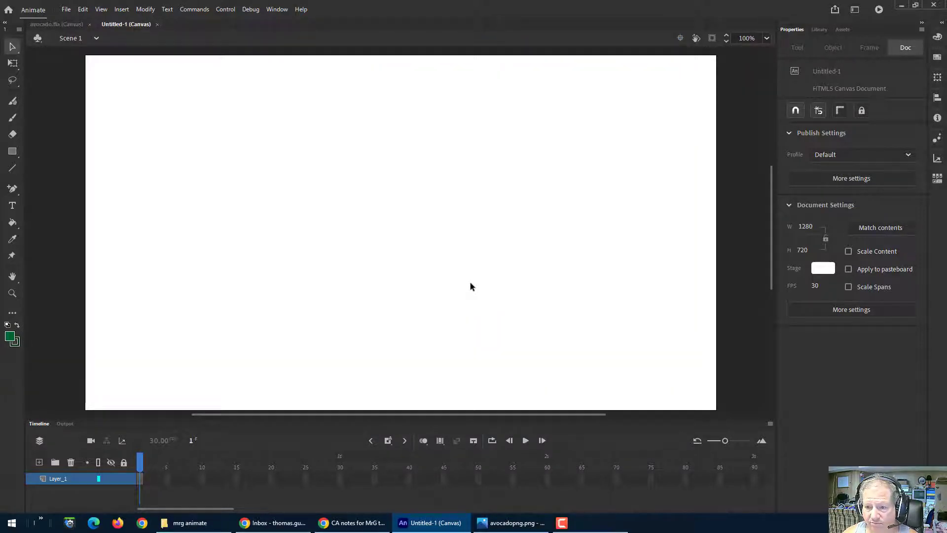
Step: Compare with the original avocado file and set the new document's stage colour to gray #999999
{"action": "left_click", "coordinate": [57, 25]}
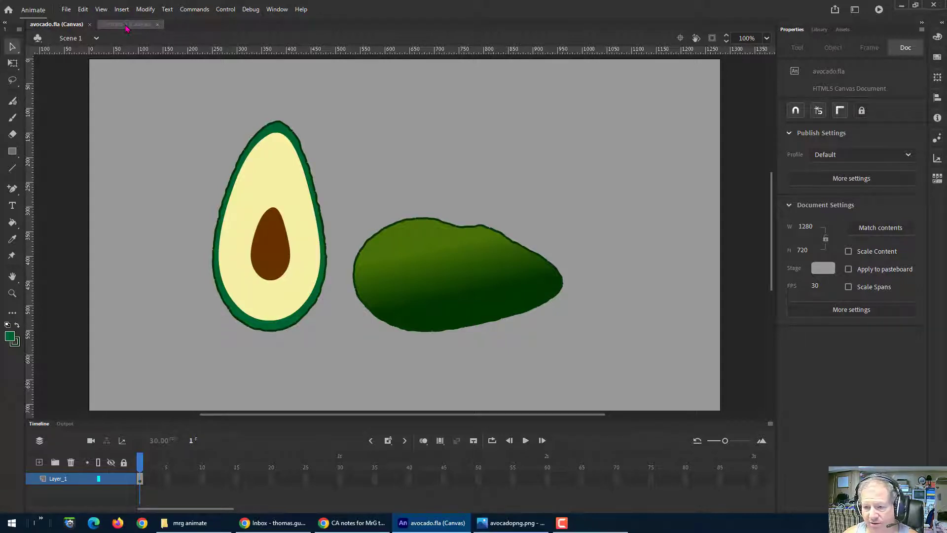
{"action": "left_click", "coordinate": [126, 25]}
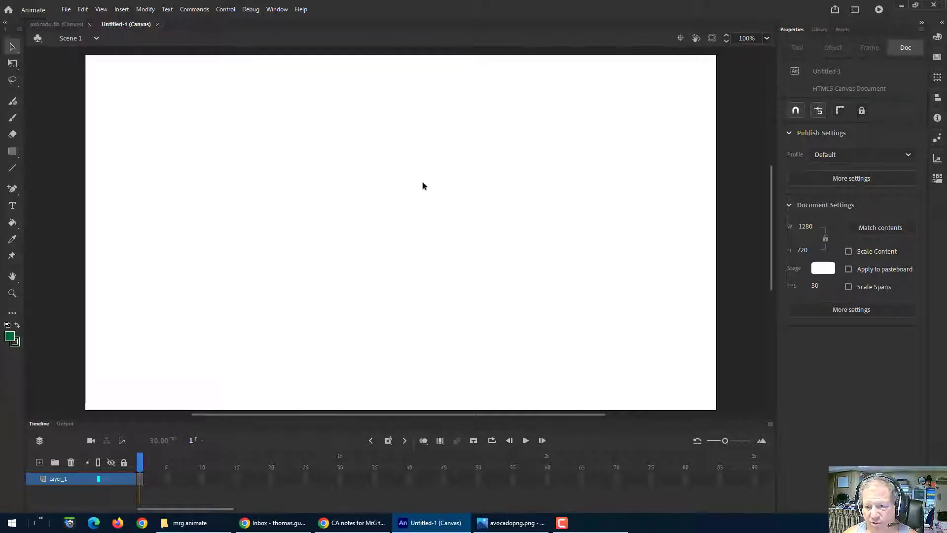
{"action": "left_click", "coordinate": [824, 270]}
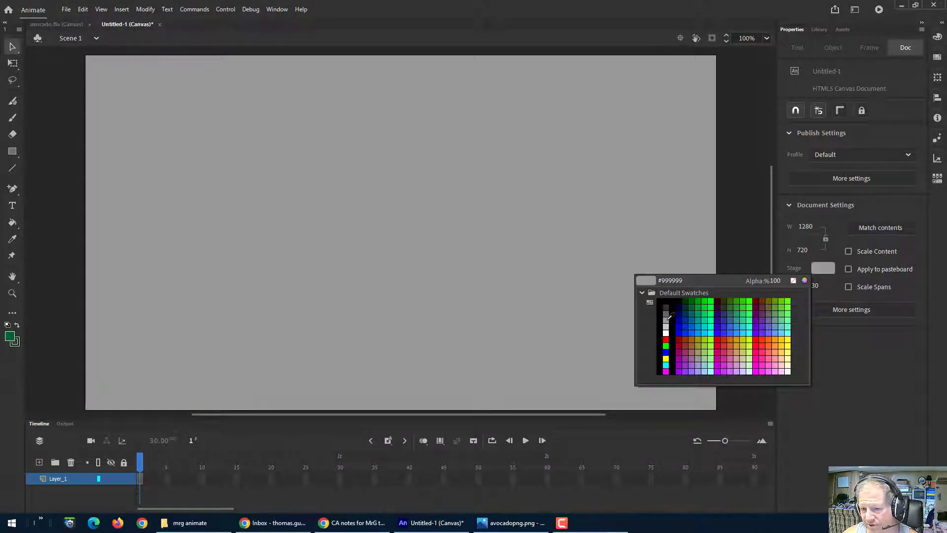
{"action": "left_click", "coordinate": [666, 320]}
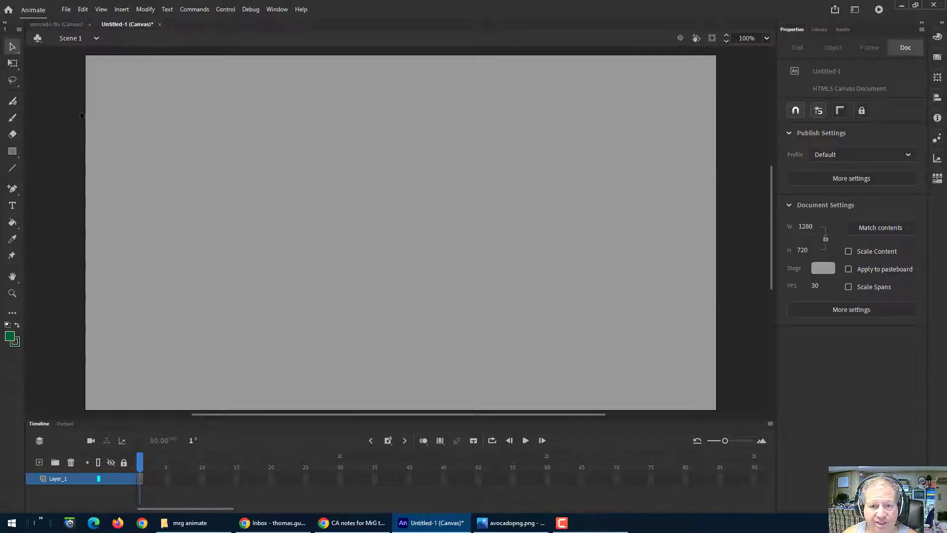
Step: Draw a green rectangle about 240 by 152 px with a stroke size of 3, object drawing mode off
{"action": "left_click", "coordinate": [14, 155]}
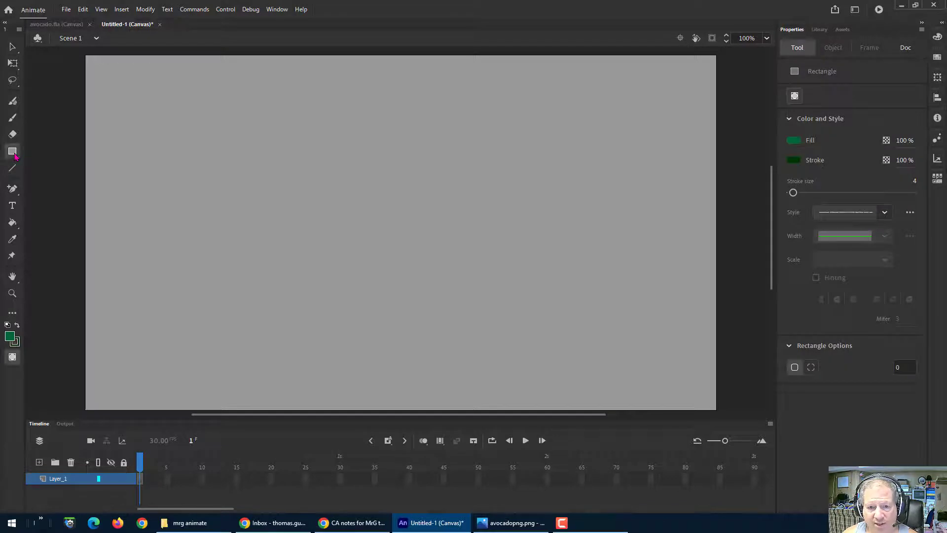
{"action": "left_click", "coordinate": [15, 156]}
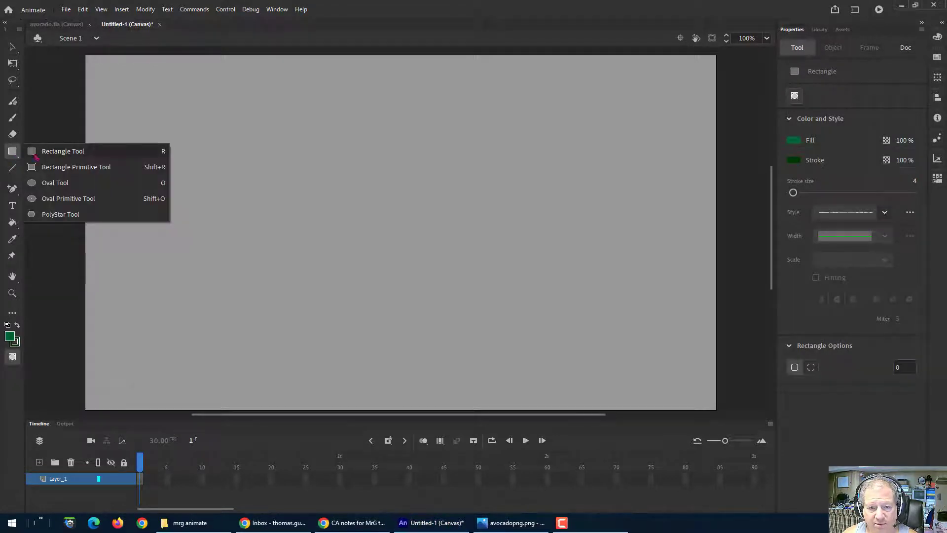
{"action": "left_click", "coordinate": [63, 153]}
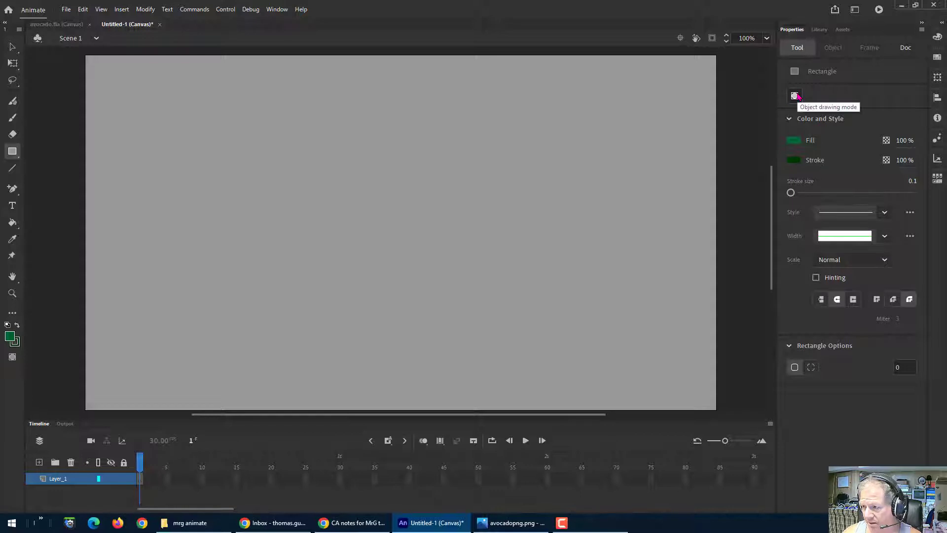
{"action": "left_click", "coordinate": [795, 95]}
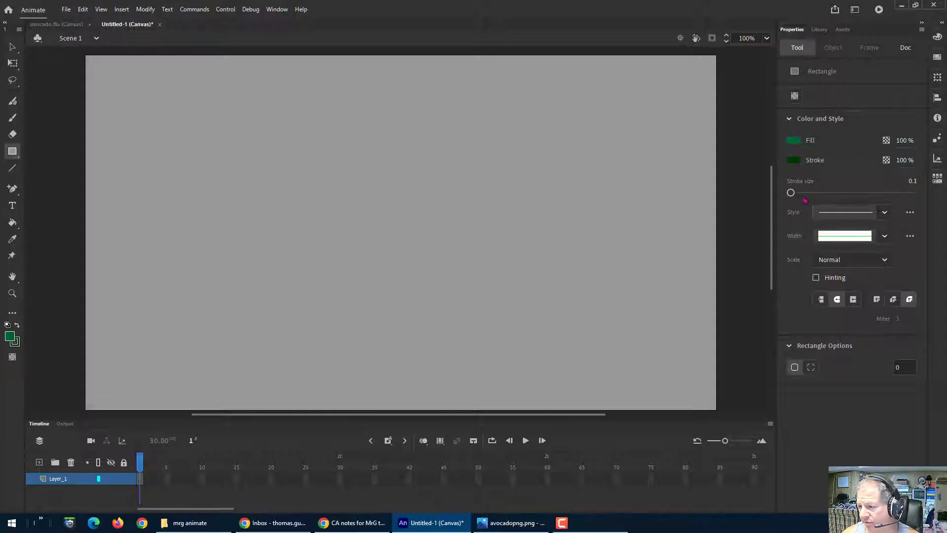
{"action": "left_click_drag", "start_coordinate": [791, 193], "coordinate": [793, 195]}
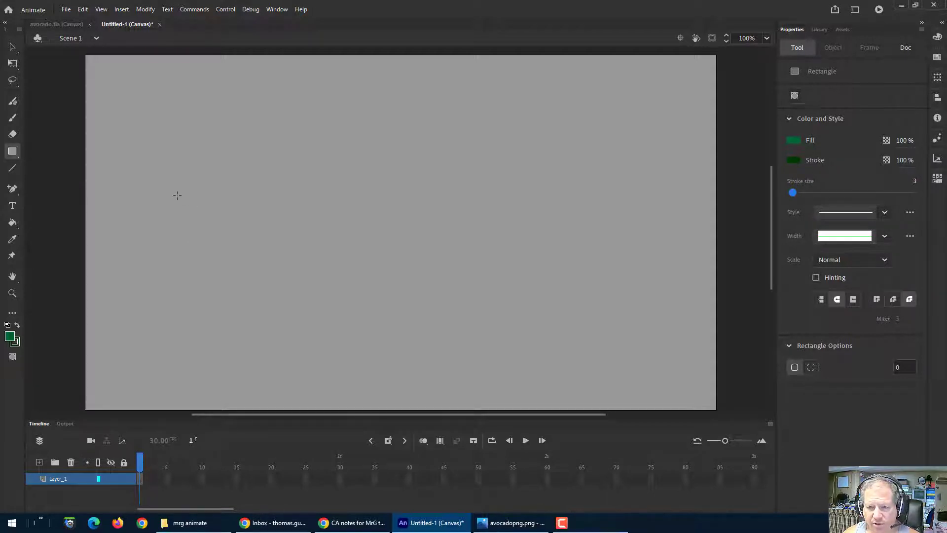
{"action": "mouse_move", "coordinate": [178, 195]}
{"action": "left_mouse_down"}
{"action": "mouse_move", "coordinate": [228, 243]}
{"action": "mouse_move", "coordinate": [307, 261]}
{"action": "mouse_move", "coordinate": [296, 271]}
{"action": "left_mouse_up"}
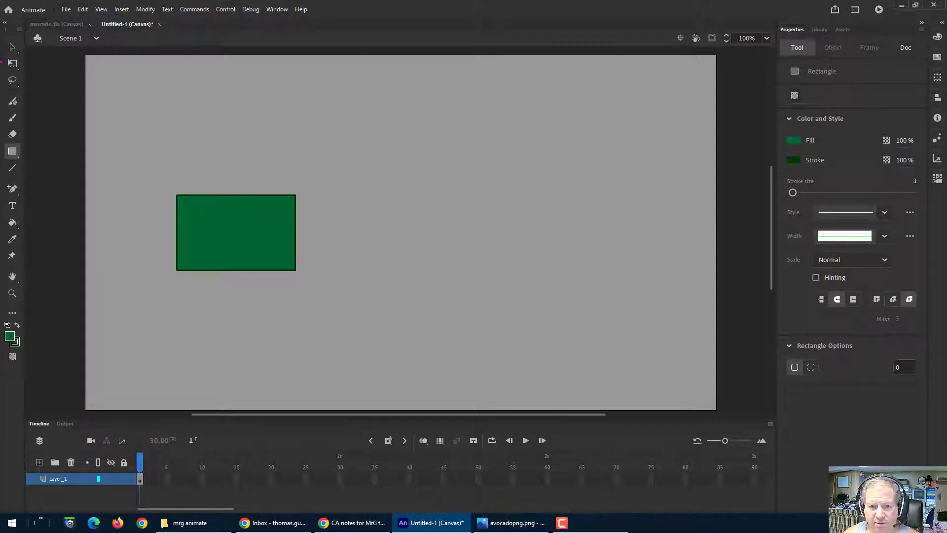
Step: Bend the rectangle's top, bottom and side edges outward with the Selection Tool into a rounded egg shape
{"action": "left_click", "coordinate": [12, 47]}
{"action": "left_click", "coordinate": [233, 227]}
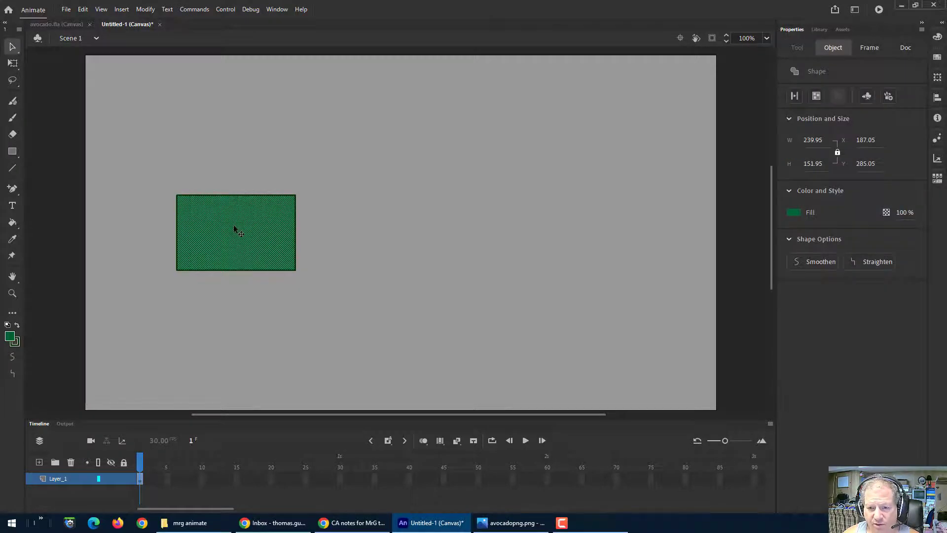
{"action": "key", "text": "Escape"}
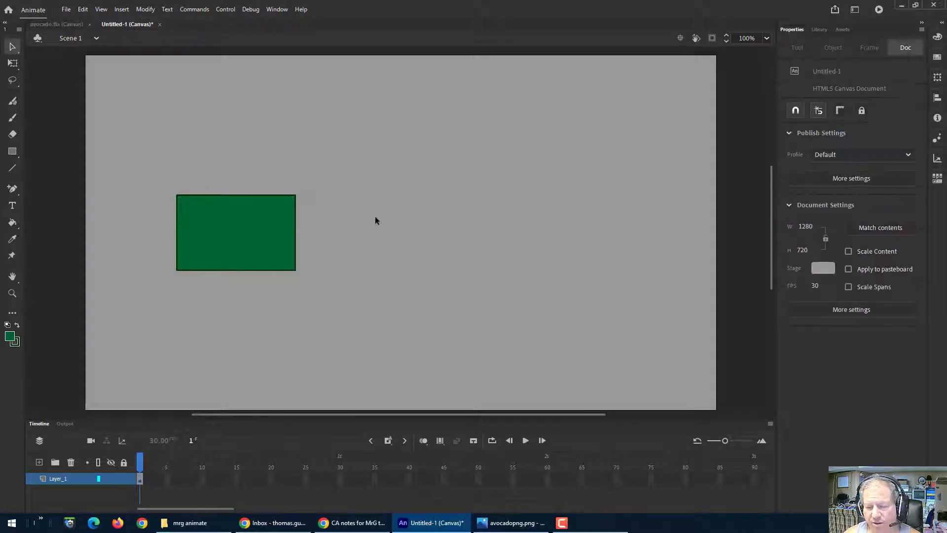
{"action": "left_click", "coordinate": [13, 50]}
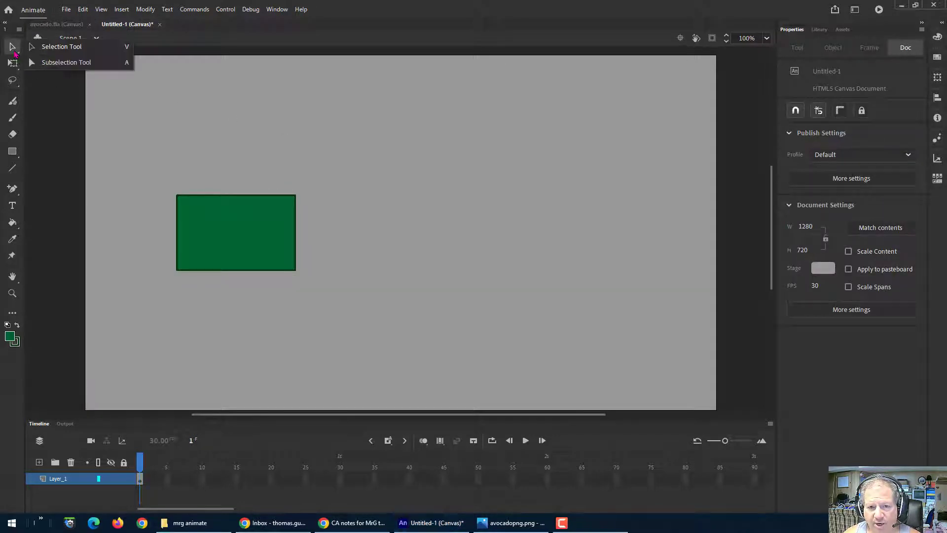
{"action": "left_click", "coordinate": [54, 49]}
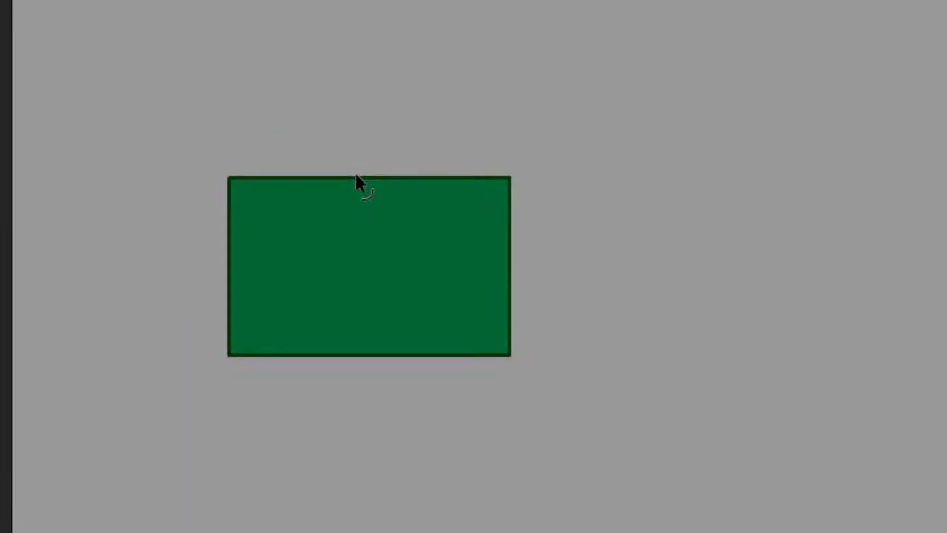
{"action": "left_click_drag", "start_coordinate": [355, 176], "coordinate": [344, 12]}
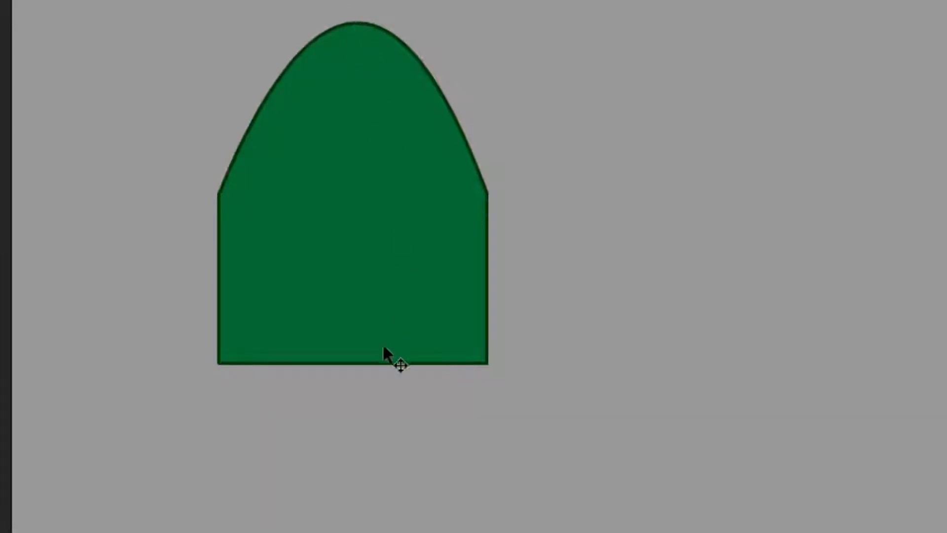
{"action": "left_click_drag", "start_coordinate": [362, 366], "coordinate": [362, 427]}
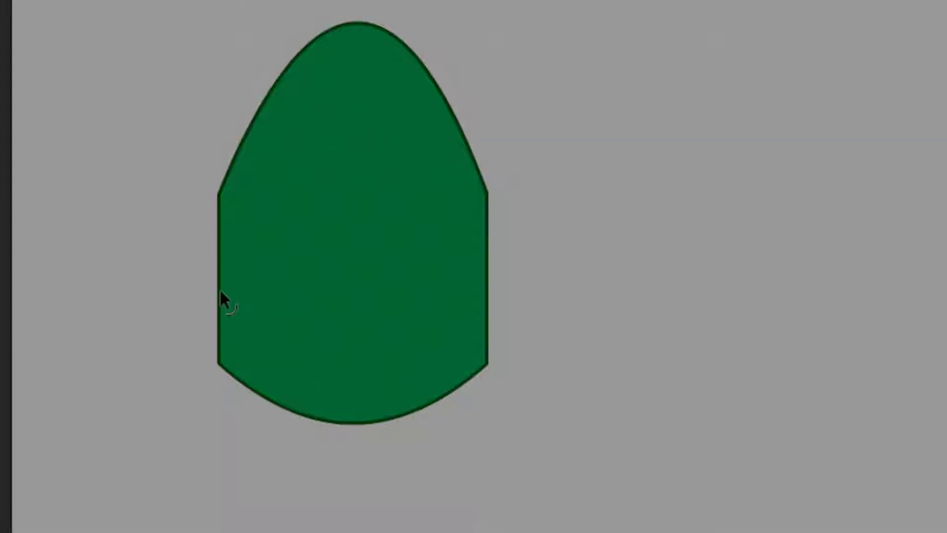
{"action": "left_click_drag", "start_coordinate": [220, 291], "coordinate": [205, 290]}
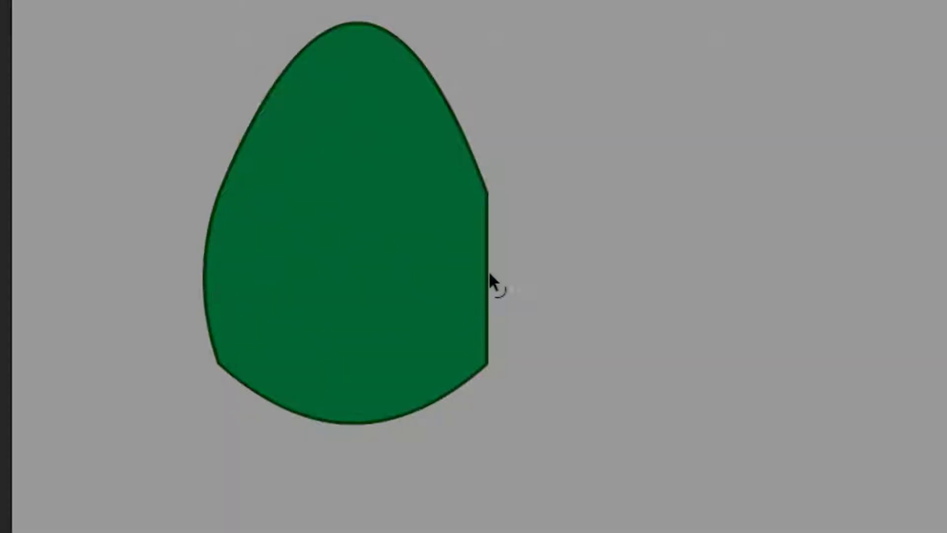
{"action": "left_click_drag", "start_coordinate": [488, 275], "coordinate": [509, 298]}
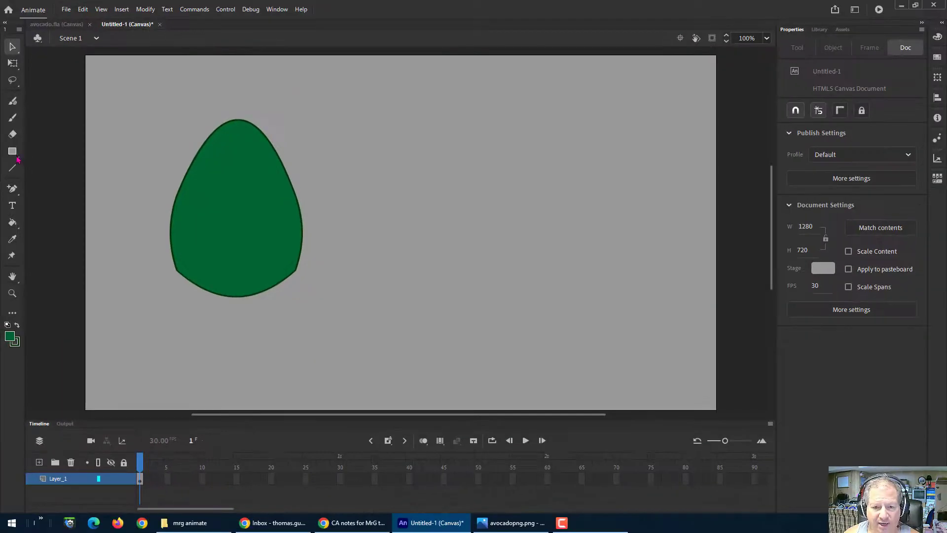
Step: Draw a stroke-less green oval as an object drawing to the right of the egg shape
{"action": "left_click", "coordinate": [16, 155]}
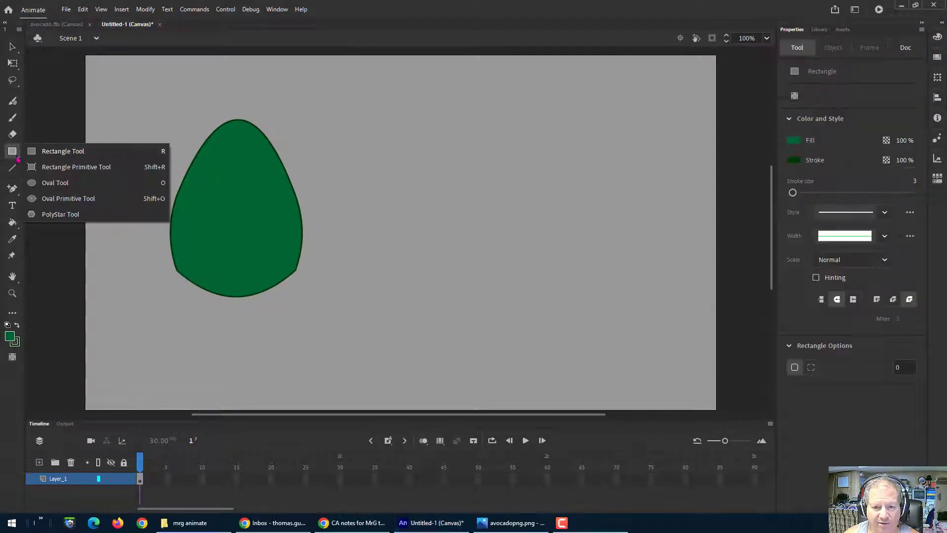
{"action": "left_click", "coordinate": [55, 182]}
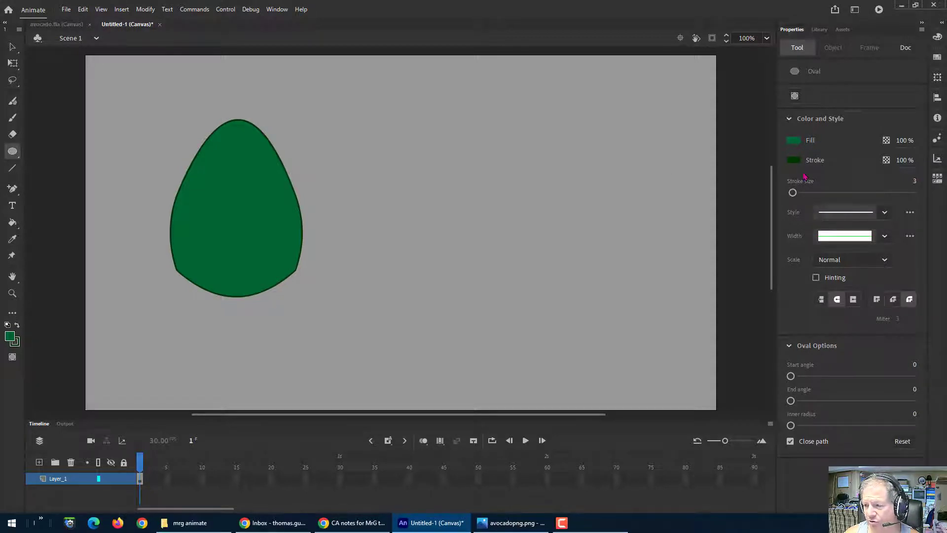
{"action": "left_click", "coordinate": [795, 160]}
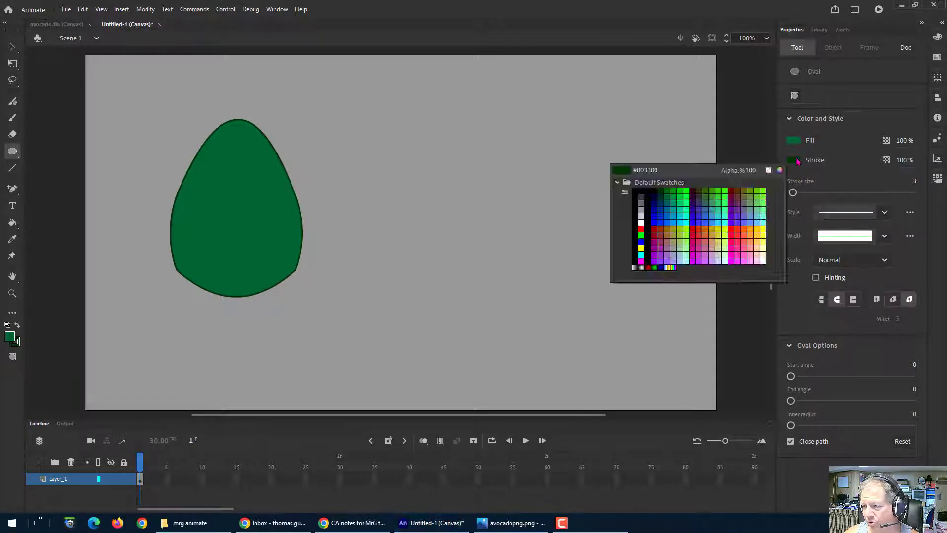
{"action": "left_click", "coordinate": [769, 170]}
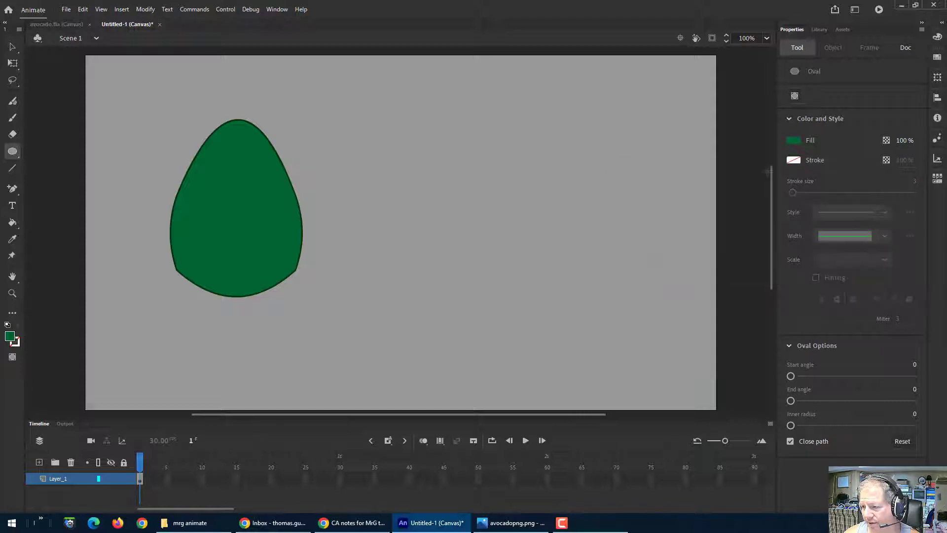
{"action": "left_click", "coordinate": [794, 95]}
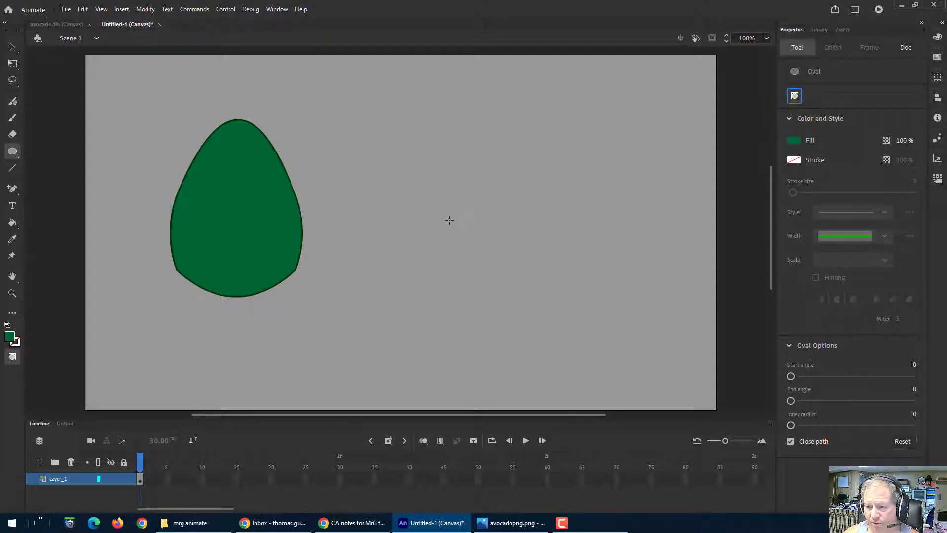
{"action": "mouse_move", "coordinate": [448, 220]}
{"action": "left_mouse_down"}
{"action": "mouse_move", "coordinate": [564, 294]}
{"action": "mouse_move", "coordinate": [569, 318]}
{"action": "left_mouse_up"}
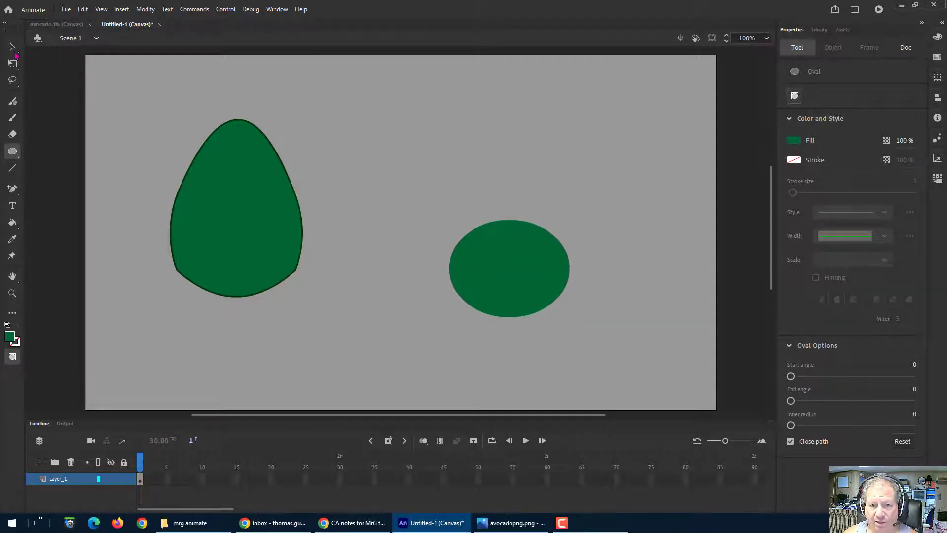
Step: Pull the oval's top edge upward into a tapered avocado shape
{"action": "key", "text": "v"}
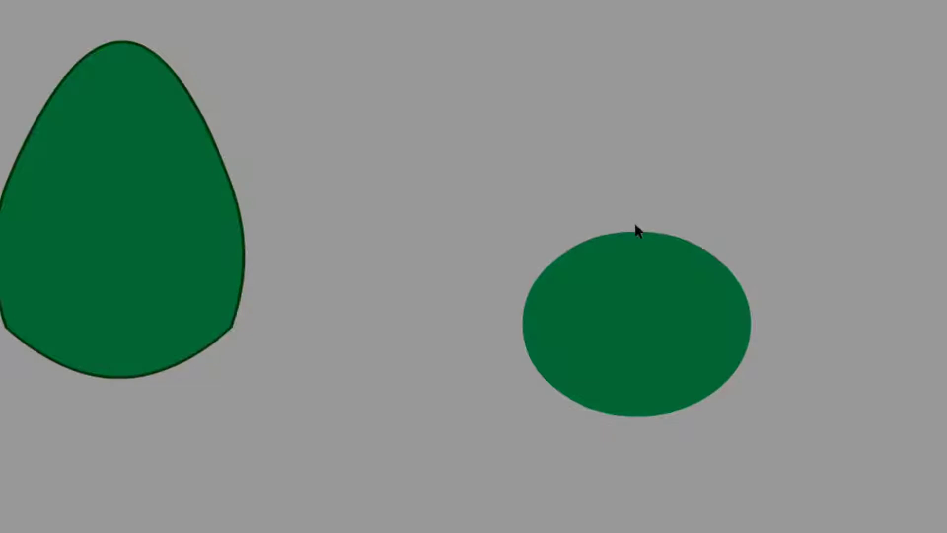
{"action": "left_click", "coordinate": [648, 314]}
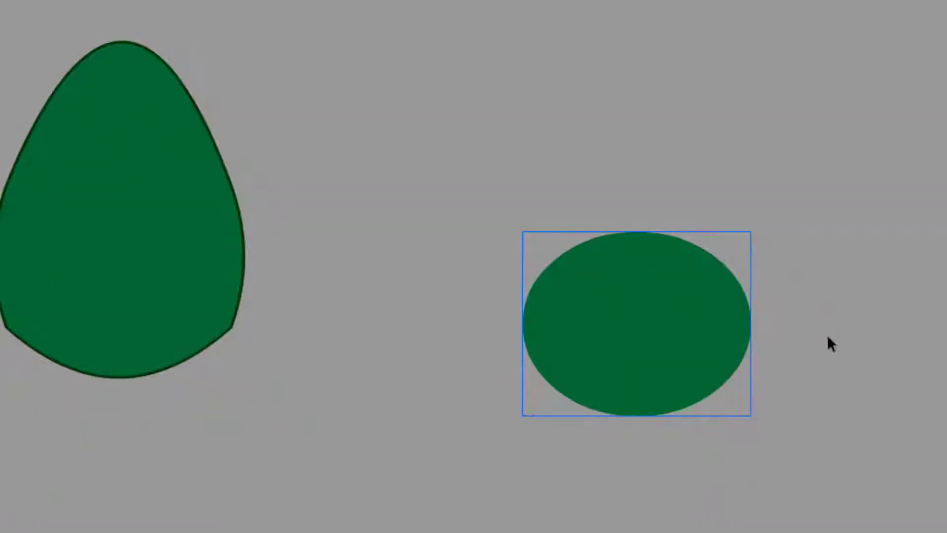
{"action": "key", "text": "Escape"}
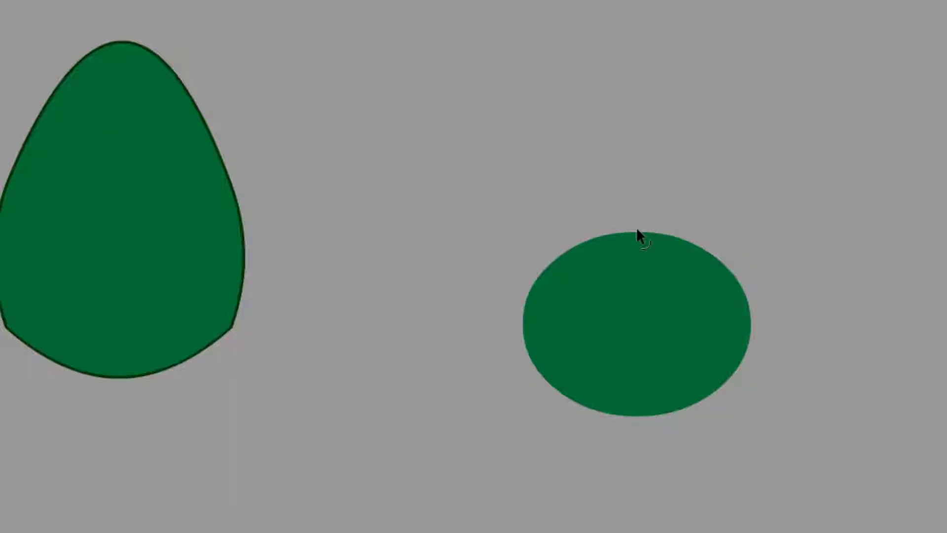
{"action": "left_click_drag", "start_coordinate": [636, 230], "coordinate": [634, 37]}
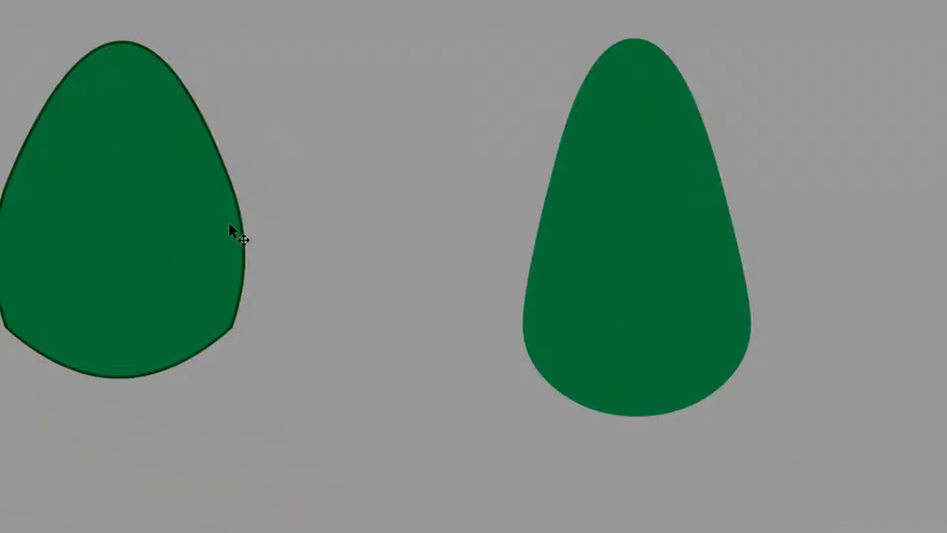
Step: Select the egg shape and delete it
{"action": "left_click", "coordinate": [168, 268]}
{"action": "key", "text": "Delete"}
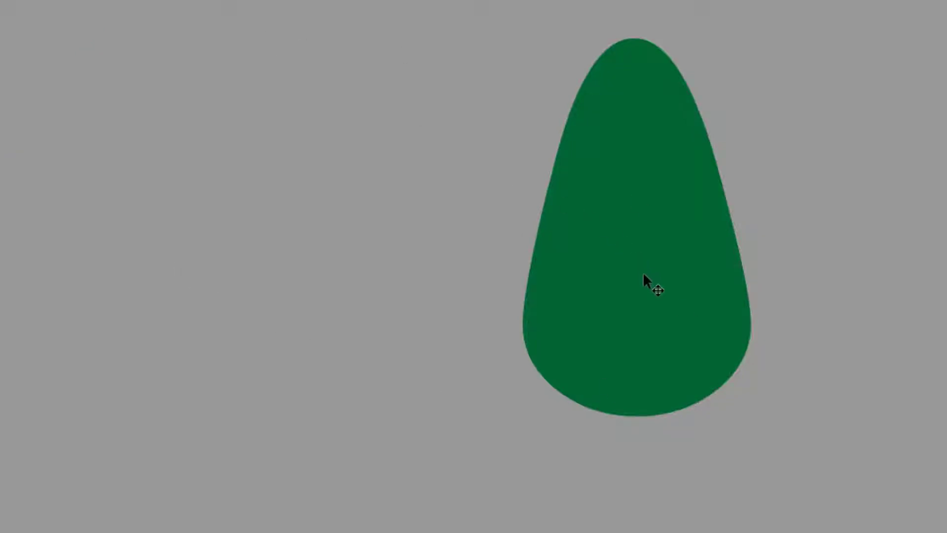
Step: Move the tapered avocado shape to the left side of the stage
{"action": "left_click", "coordinate": [656, 284]}
{"action": "left_click_drag", "start_coordinate": [667, 288], "coordinate": [137, 278]}
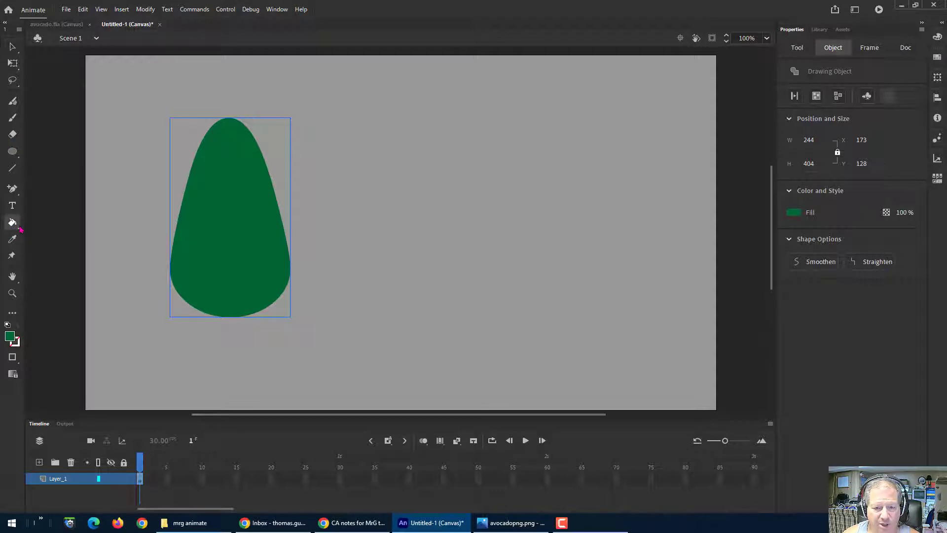
Step: Outline the avocado shape with a dark green #003300 stroke using the Ink Bottle tool
{"action": "left_click", "coordinate": [12, 222]}
{"action": "left_click", "coordinate": [49, 240]}
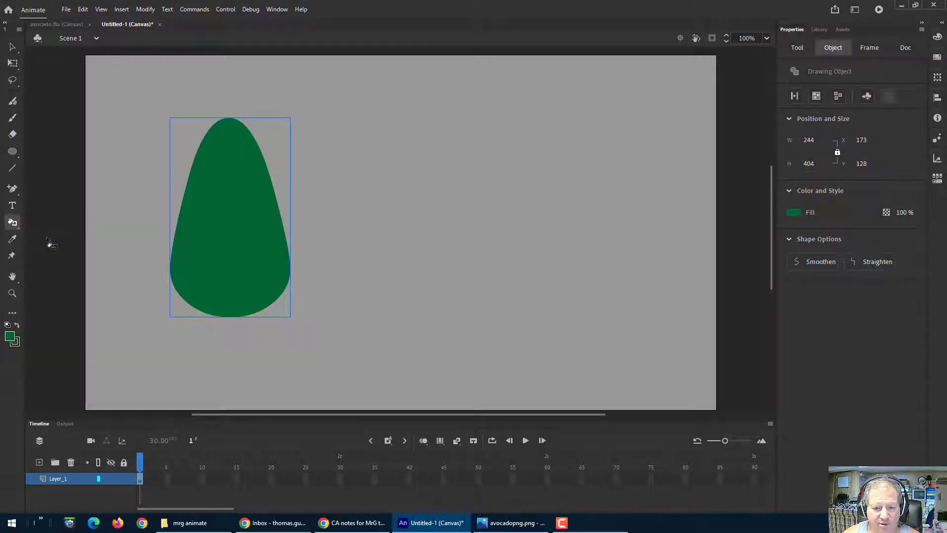
{"action": "left_click", "coordinate": [10, 338]}
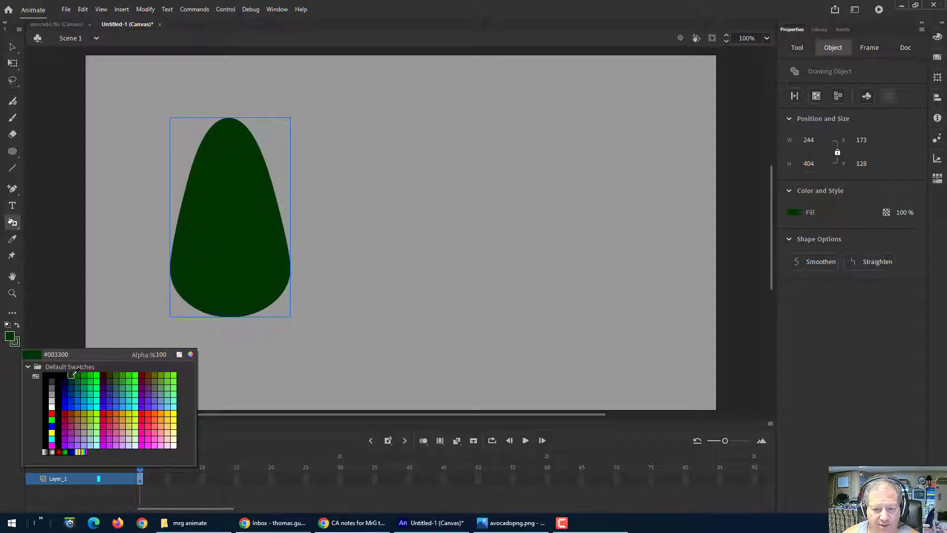
{"action": "left_click", "coordinate": [73, 375]}
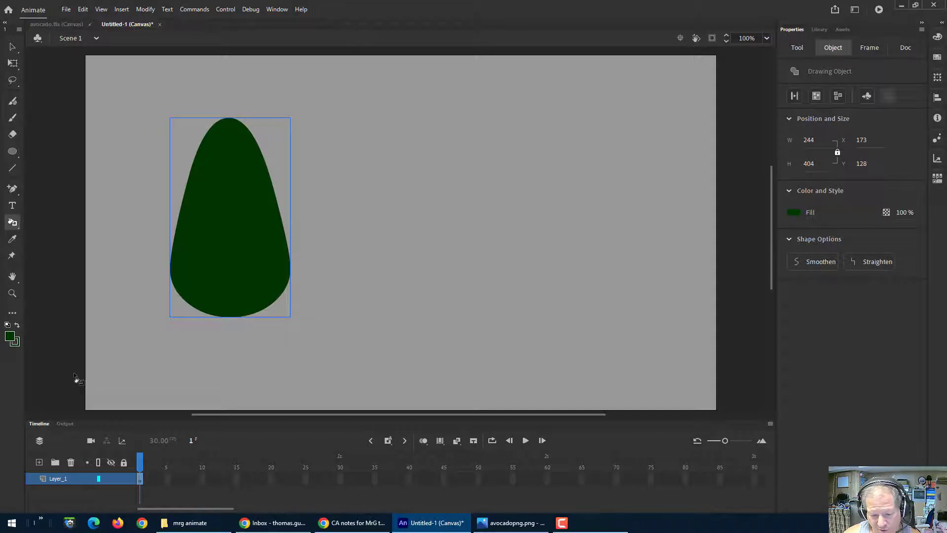
{"action": "key", "text": "ctrl+z"}
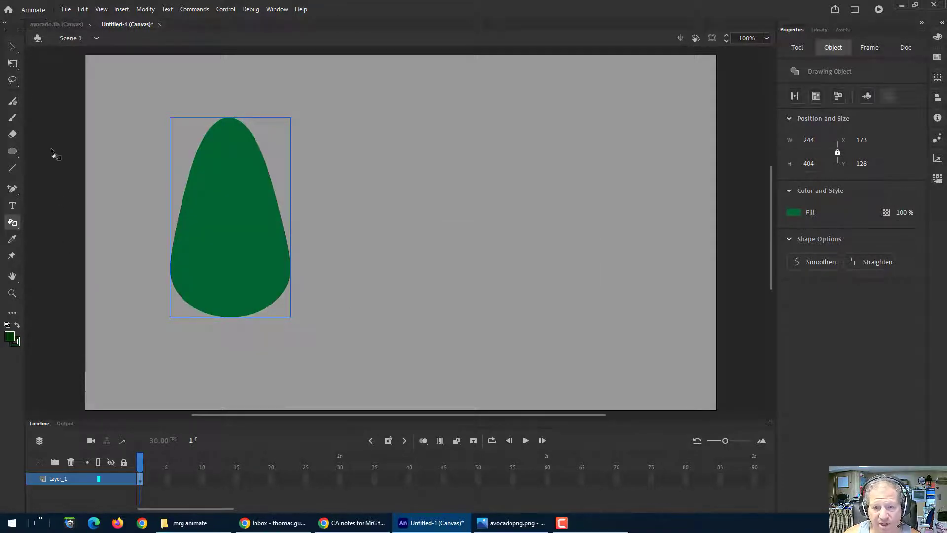
{"action": "key", "text": "v"}
{"action": "left_click", "coordinate": [64, 185]}
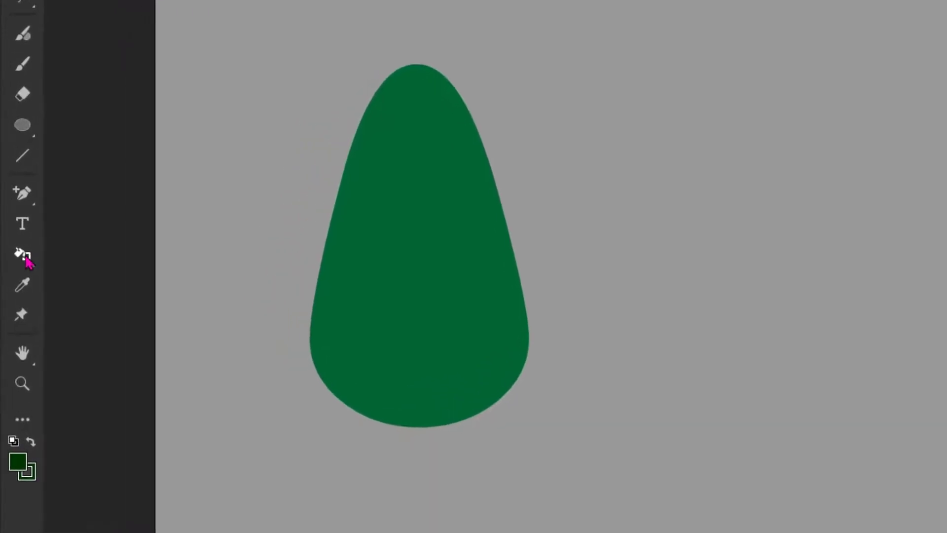
{"action": "left_click", "coordinate": [13, 223]}
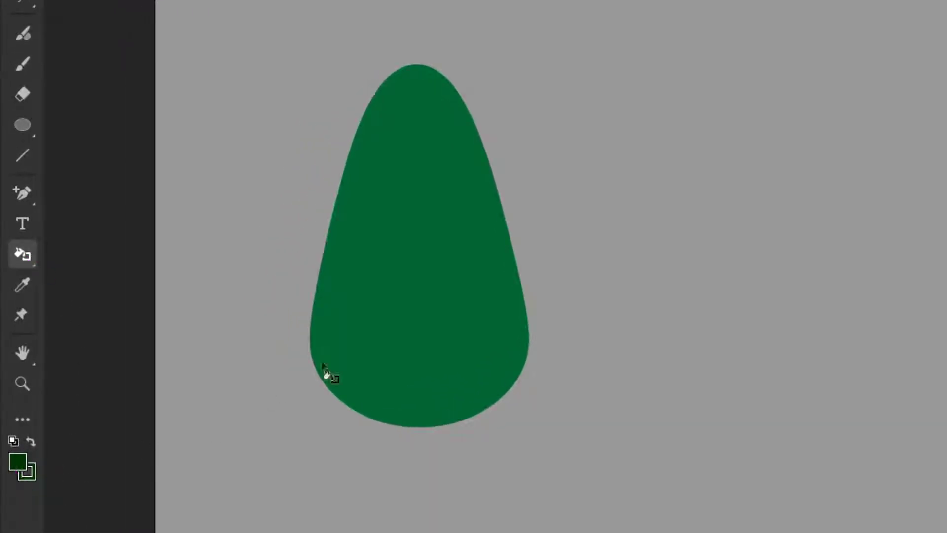
{"action": "left_click", "coordinate": [498, 197]}
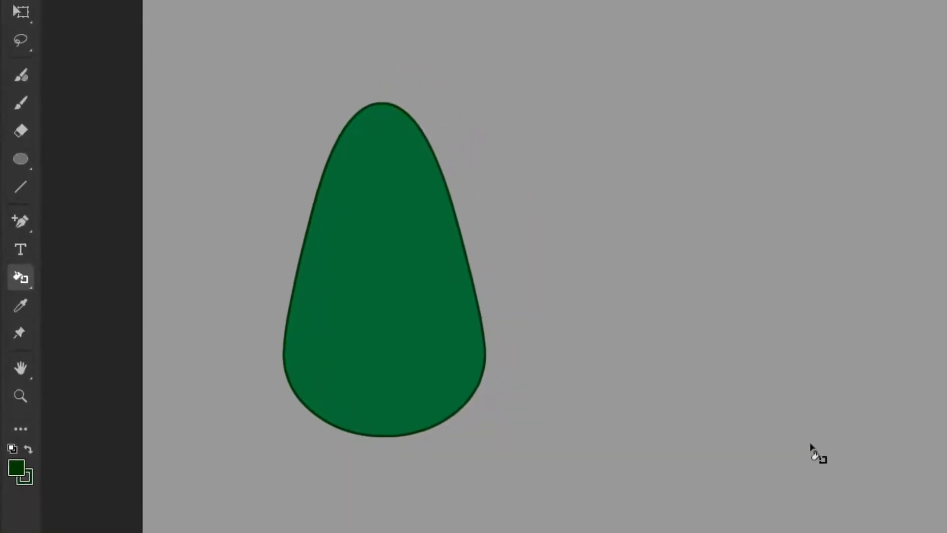
Step: Set the avocado shape's stroke style type to Ragged
{"action": "left_click", "coordinate": [19, 15]}
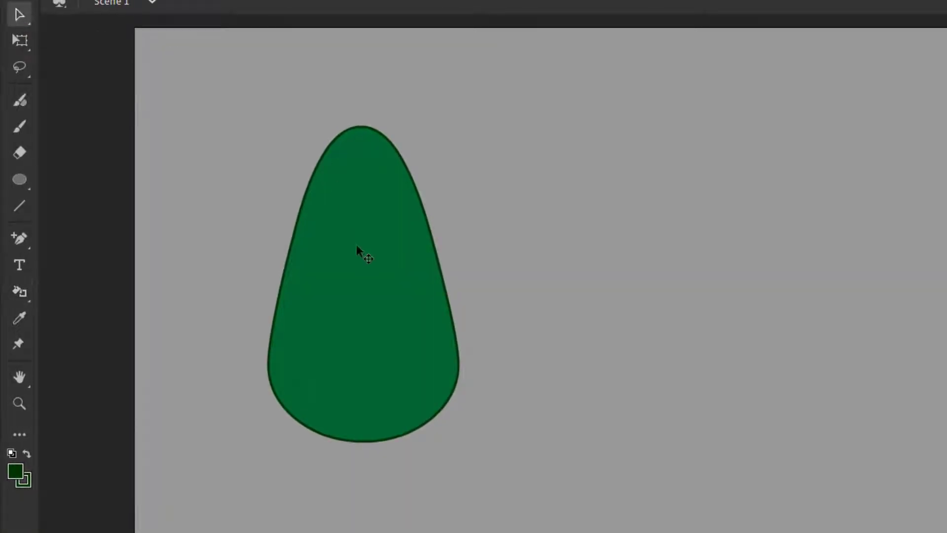
{"action": "left_click", "coordinate": [360, 262]}
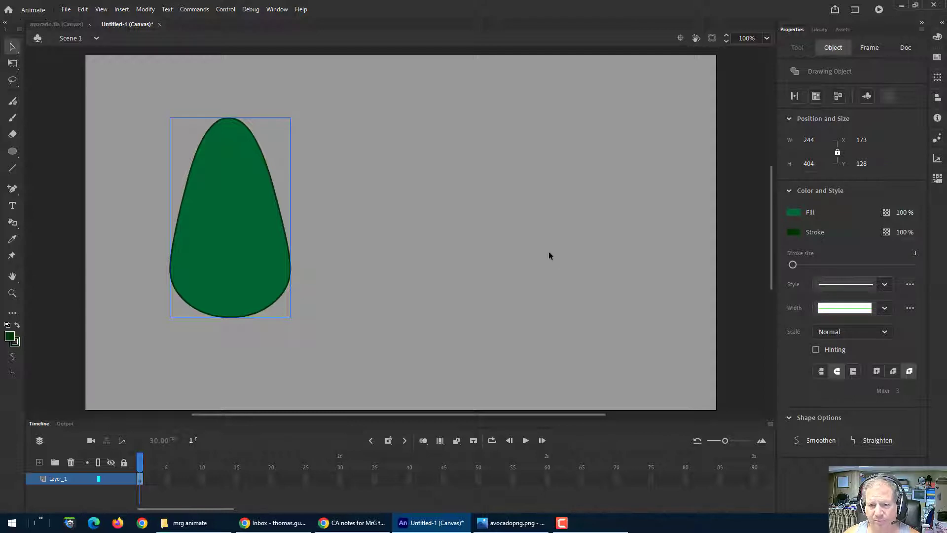
{"action": "left_click", "coordinate": [512, 522]}
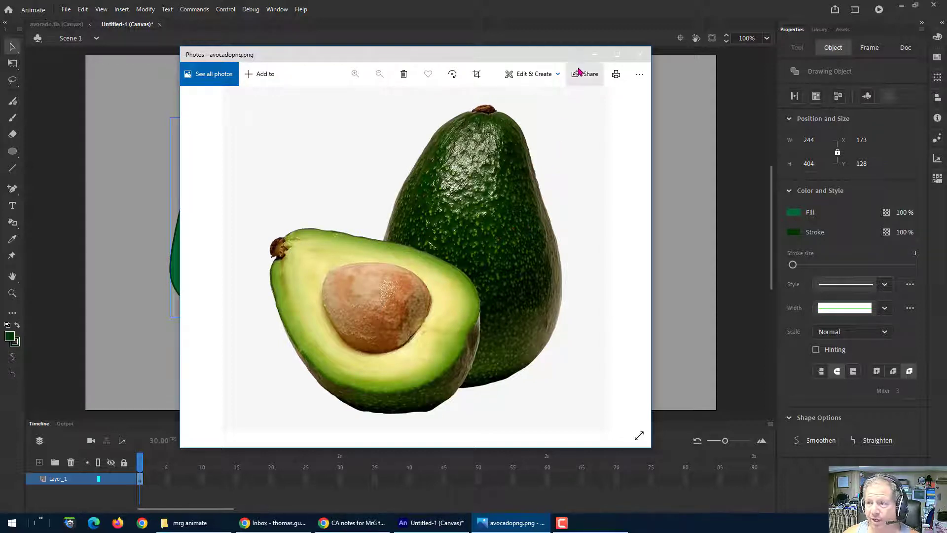
{"action": "left_click", "coordinate": [592, 55]}
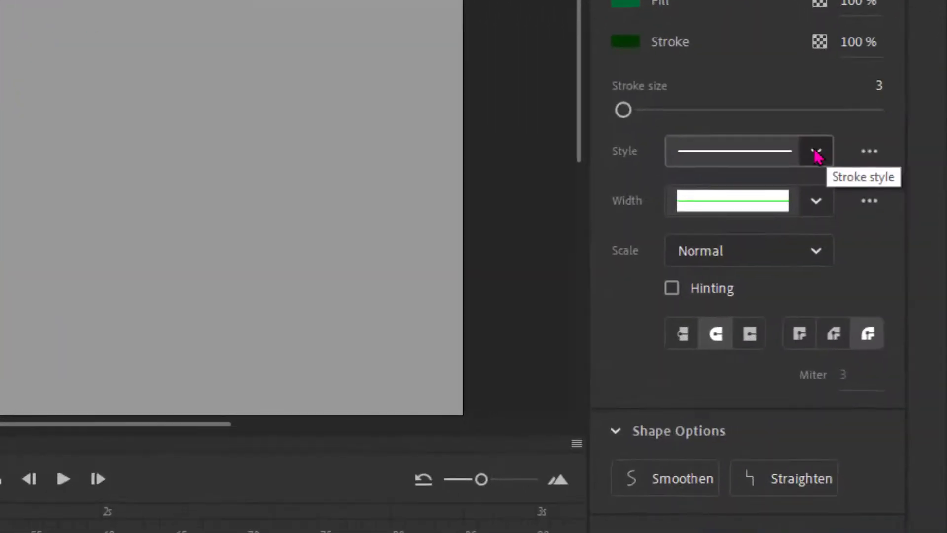
{"action": "left_click", "coordinate": [884, 284]}
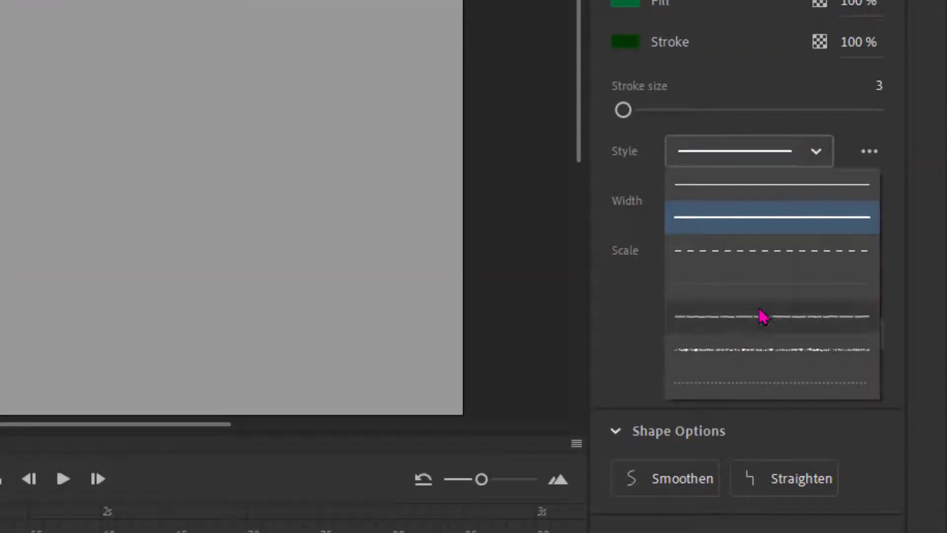
{"action": "left_click", "coordinate": [809, 153]}
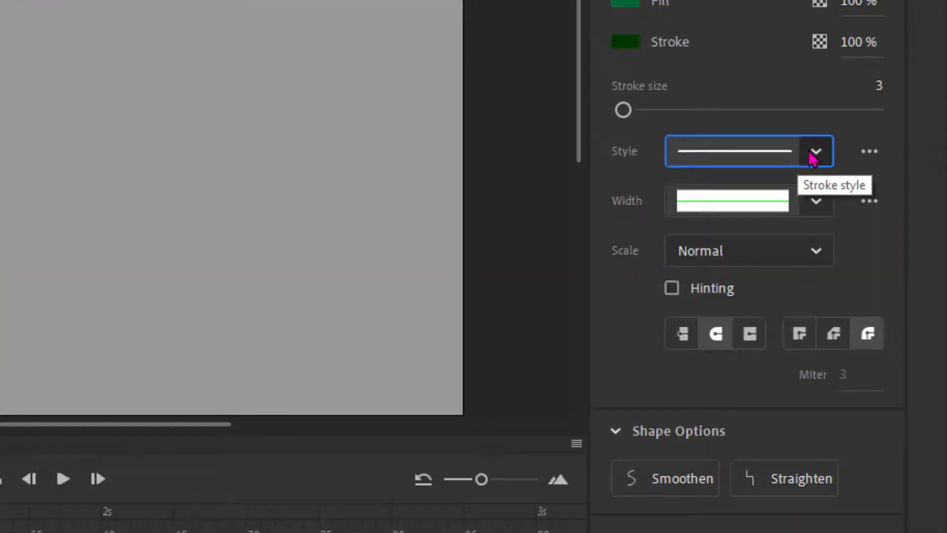
{"action": "left_click", "coordinate": [816, 157]}
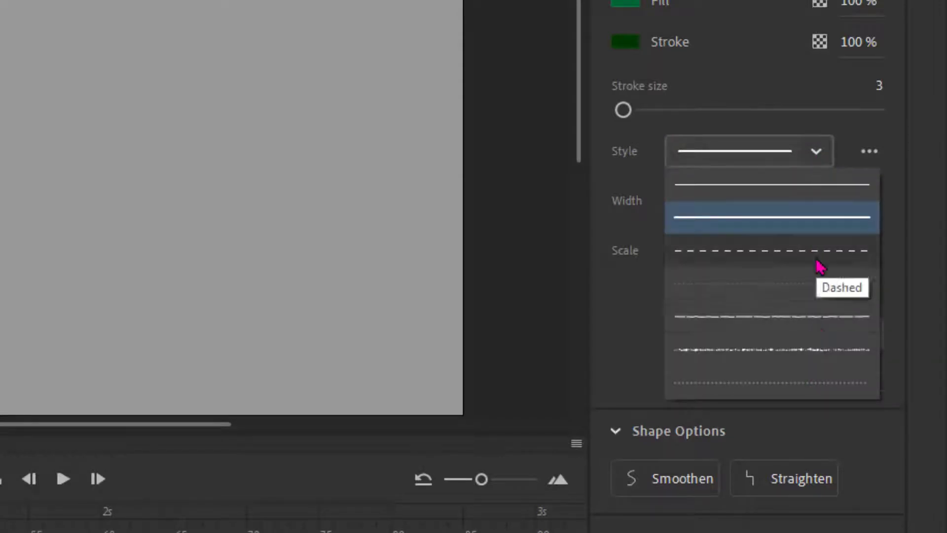
{"action": "left_click", "coordinate": [820, 152]}
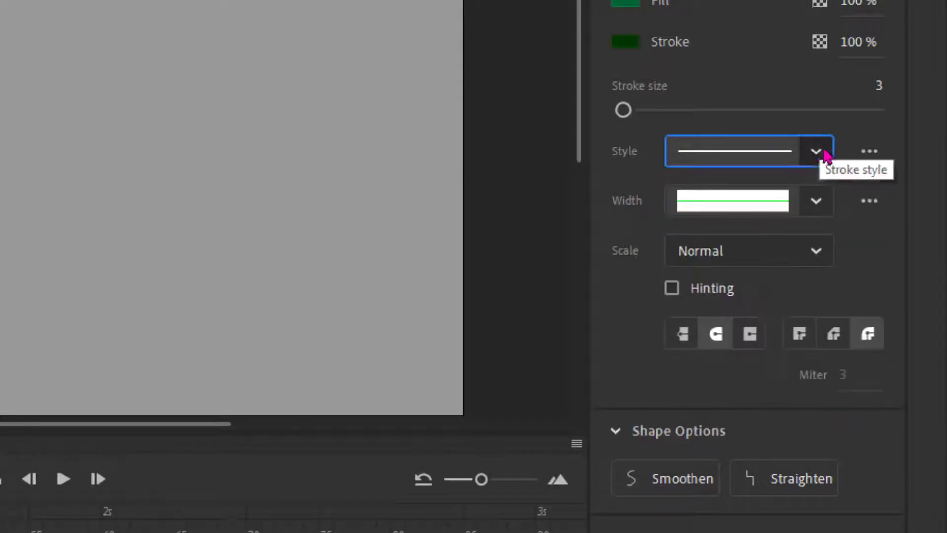
{"action": "left_click", "coordinate": [870, 152]}
{"action": "left_click", "coordinate": [830, 181]}
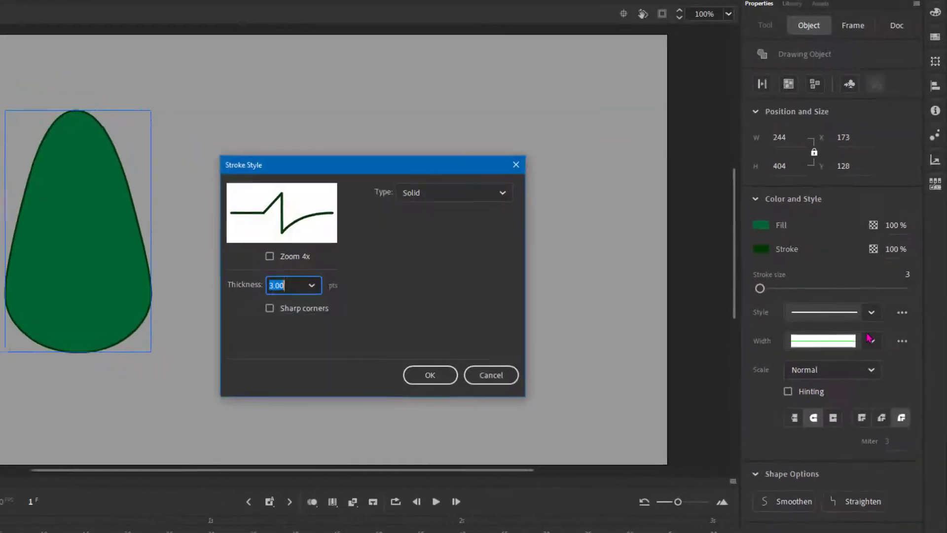
{"action": "left_click", "coordinate": [510, 199]}
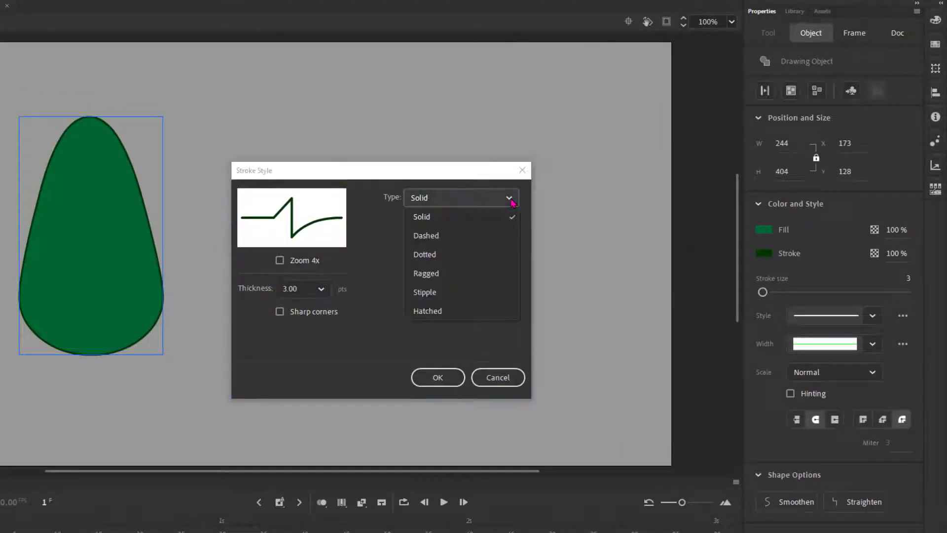
{"action": "left_click", "coordinate": [433, 273]}
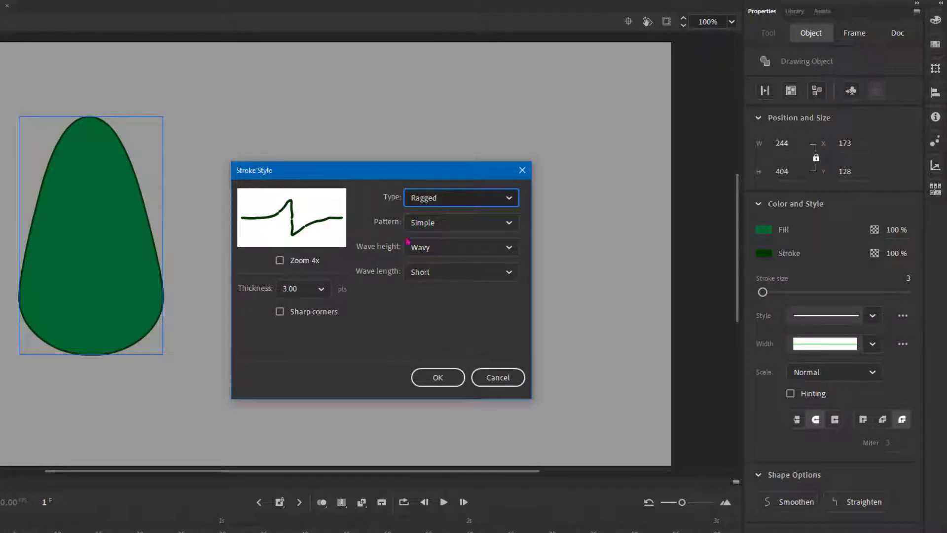
{"action": "left_click", "coordinate": [438, 377]}
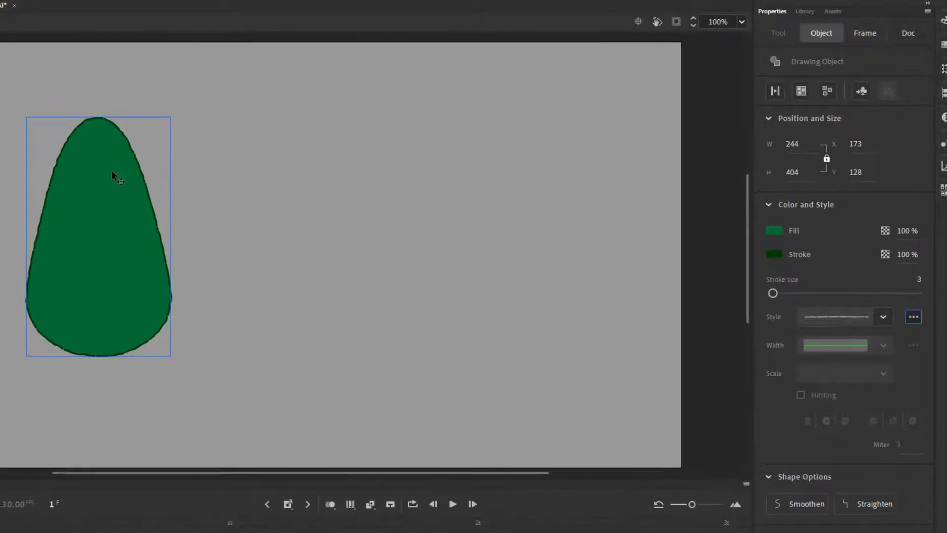
Step: Compare the drawing with the finished avocado.fla example and the avocado reference photo
{"action": "left_click", "coordinate": [19, 6]}
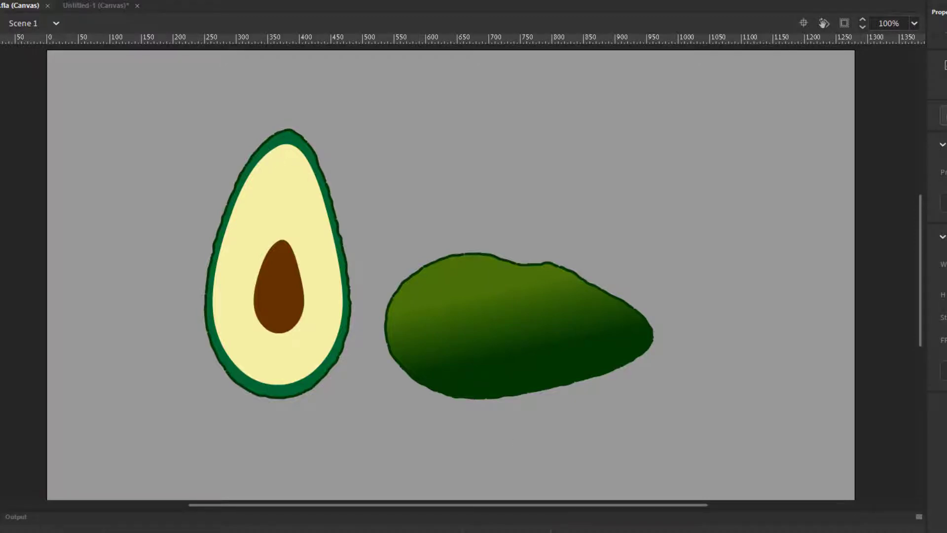
{"action": "left_click", "coordinate": [582, 532]}
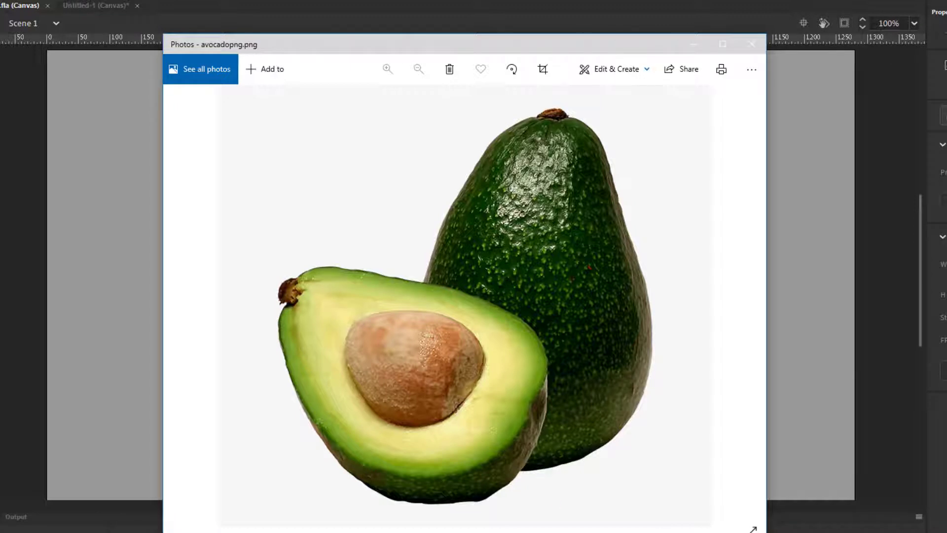
{"action": "left_click", "coordinate": [582, 532]}
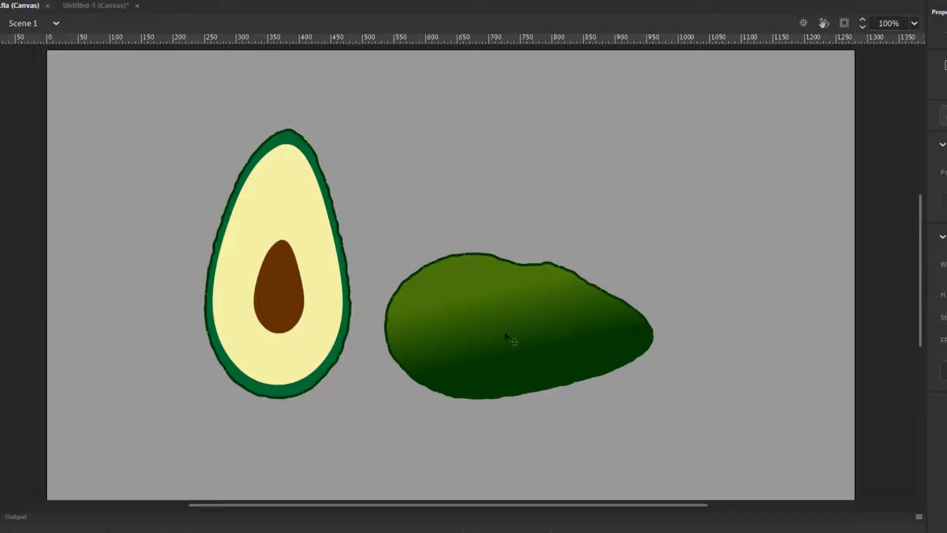
{"action": "left_click", "coordinate": [92, 5]}
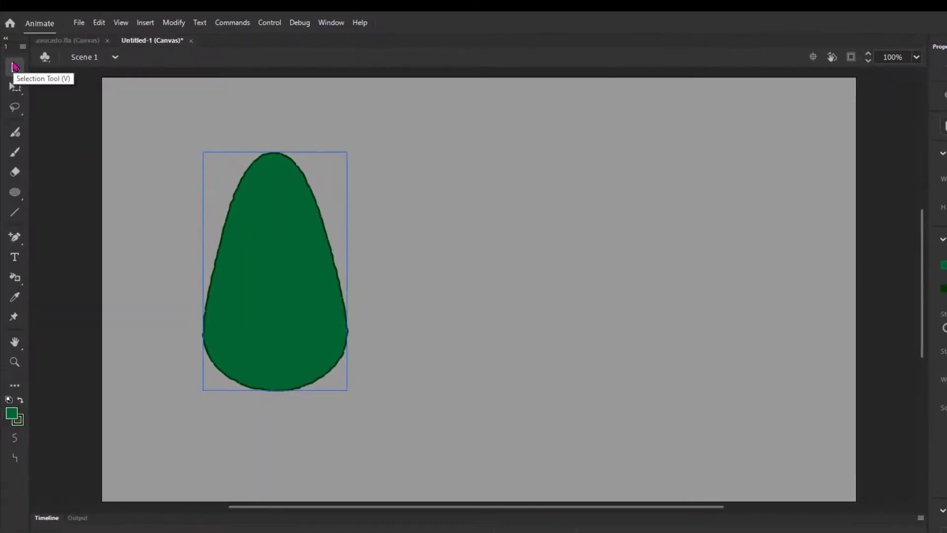
Step: Duplicate the avocado shape, placing the copy to its right
{"action": "left_click", "coordinate": [13, 67]}
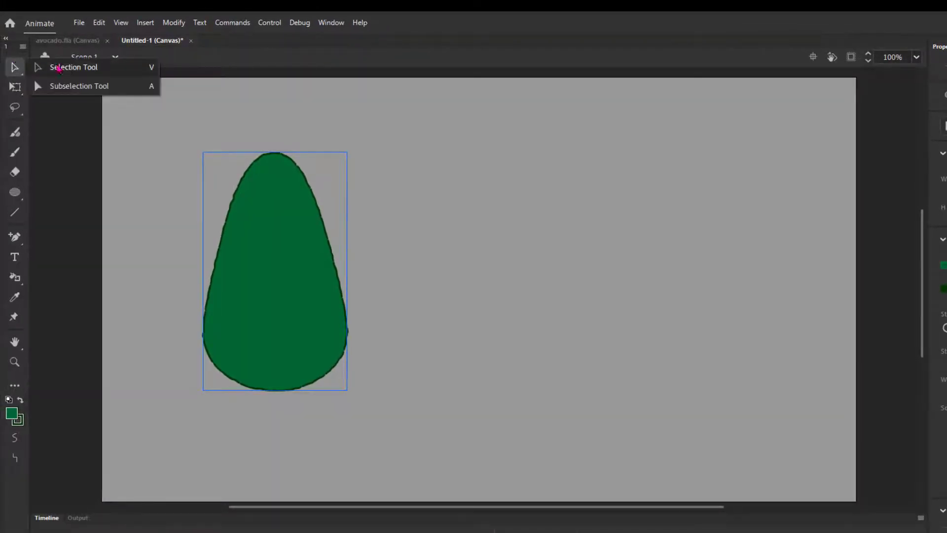
{"action": "left_click", "coordinate": [69, 66]}
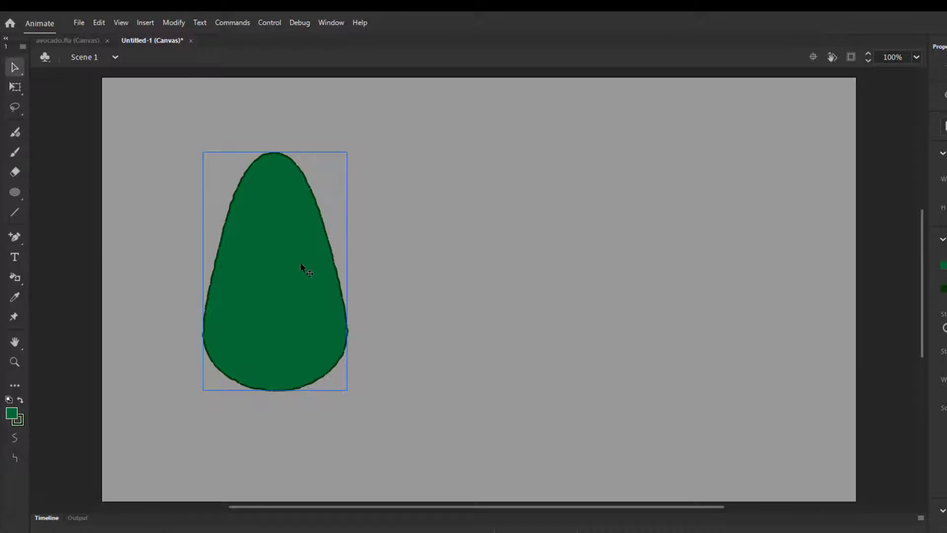
{"action": "key", "text": "alt"}
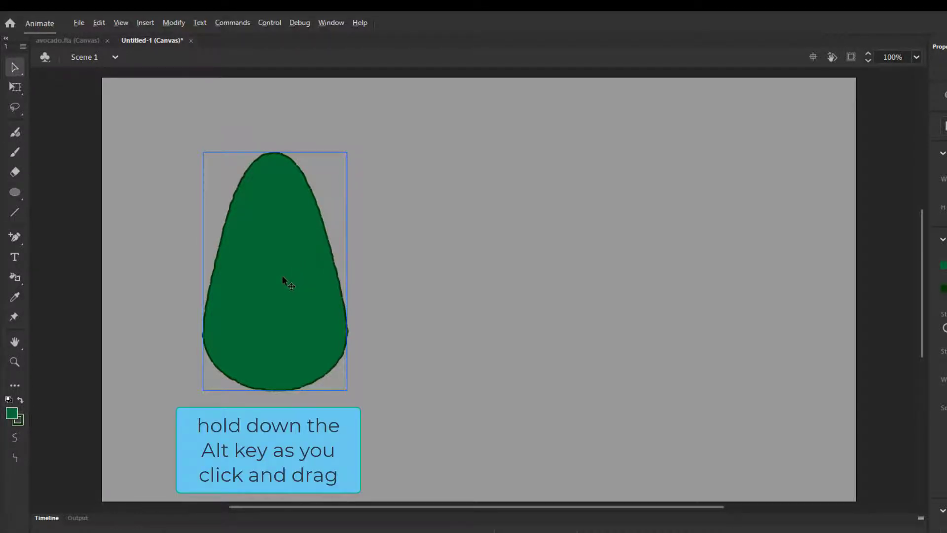
{"action": "left_click_drag", "start_coordinate": [283, 277], "coordinate": [472, 274]}
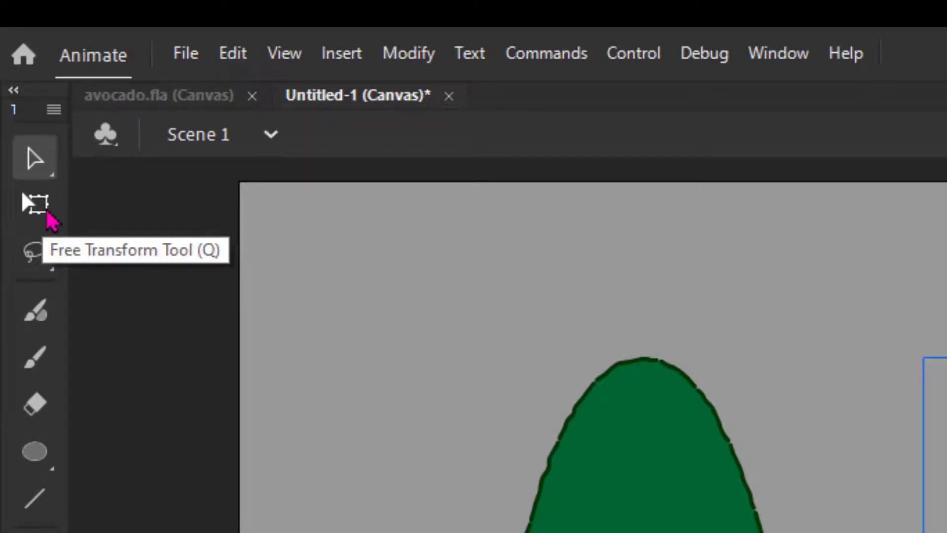
Step: Rotate the copied avocado shape to 45 degrees
{"action": "left_click", "coordinate": [47, 212]}
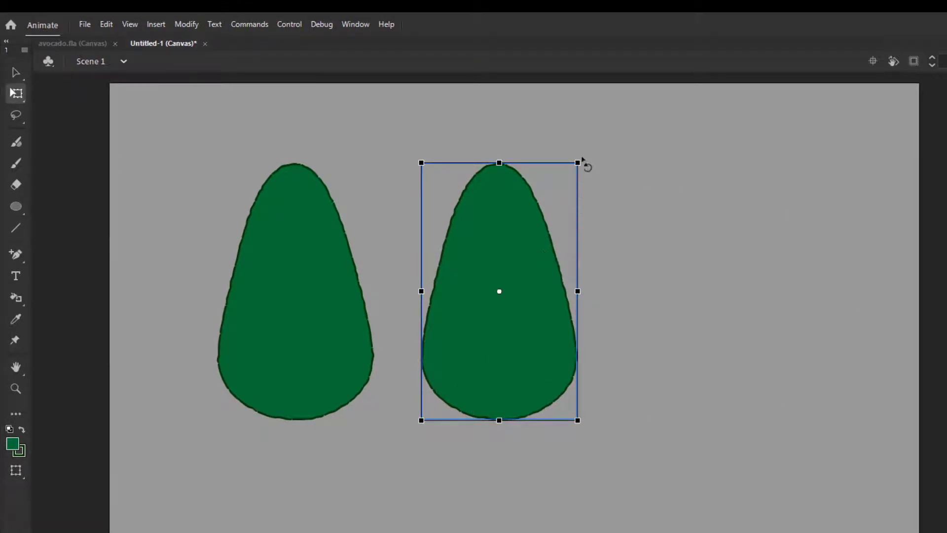
{"action": "left_click_drag", "start_coordinate": [580, 162], "coordinate": [664, 327]}
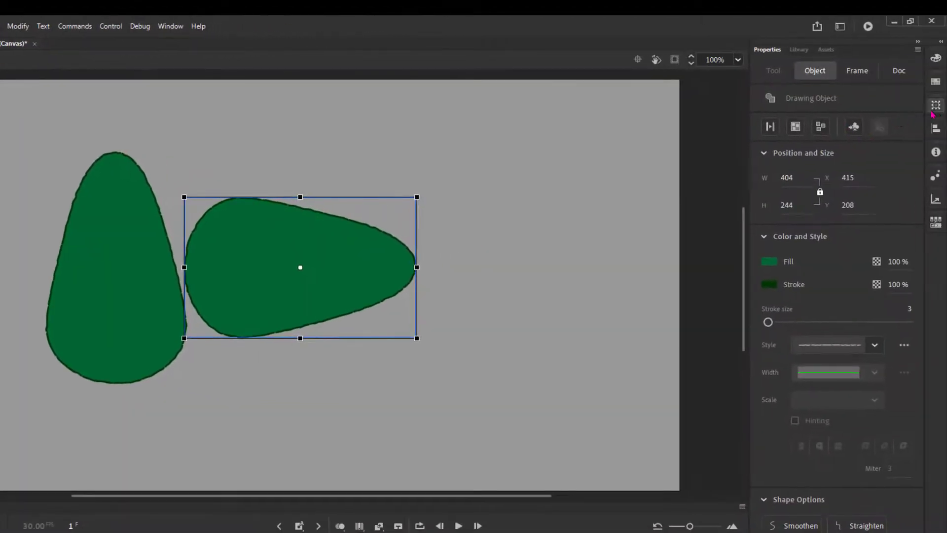
{"action": "left_click", "coordinate": [935, 105]}
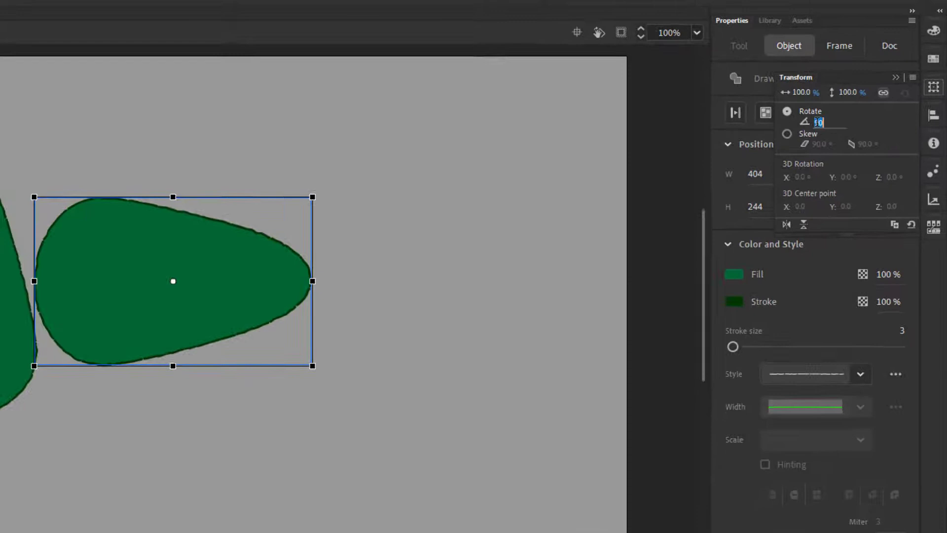
{"action": "type", "text": "90"}
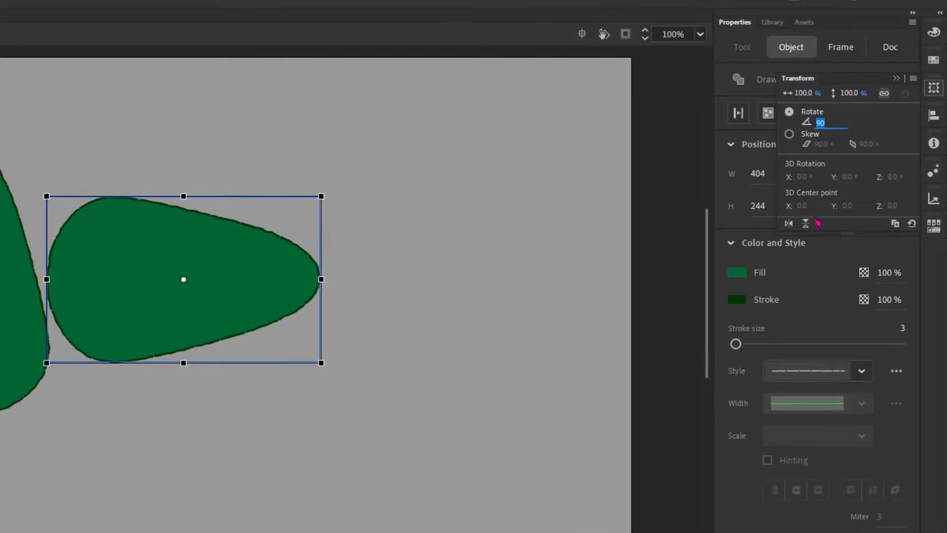
{"action": "type", "text": "45"}
{"action": "key", "text": "Return"}
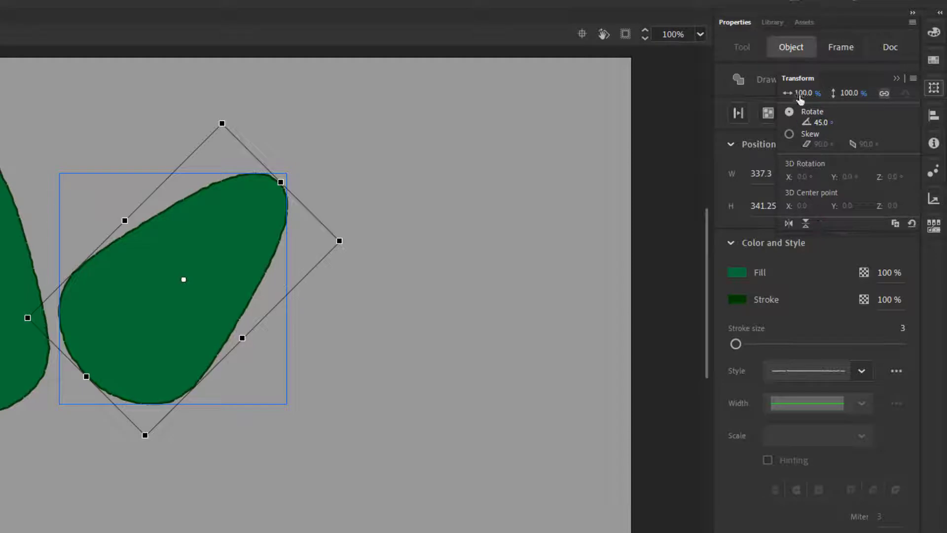
Step: Scale the rotated copy down to about 79% width and 88% height
{"action": "mouse_move", "coordinate": [800, 98]}
{"action": "left_mouse_down"}
{"action": "mouse_move", "coordinate": [790, 98]}
{"action": "mouse_move", "coordinate": [804, 97]}
{"action": "mouse_move", "coordinate": [798, 94]}
{"action": "left_mouse_up"}
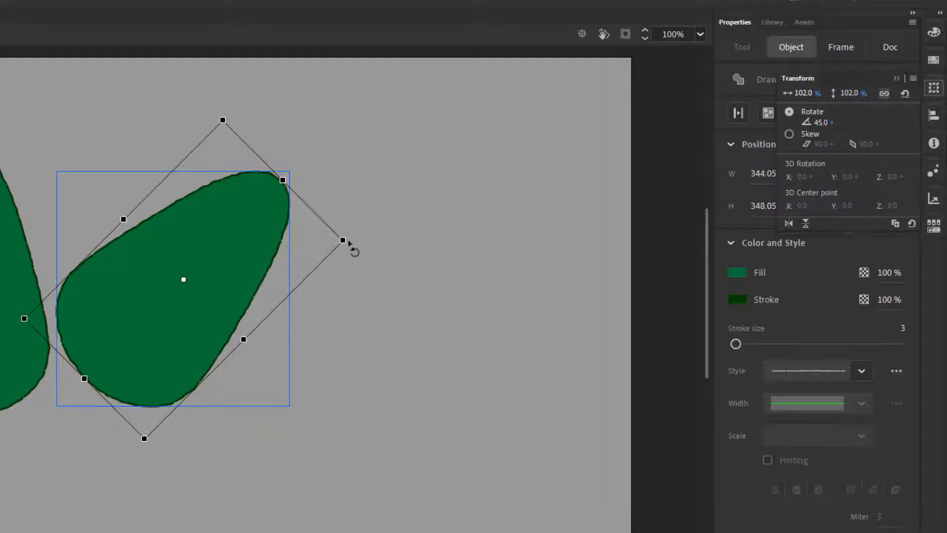
{"action": "left_click_drag", "start_coordinate": [343, 241], "coordinate": [316, 240]}
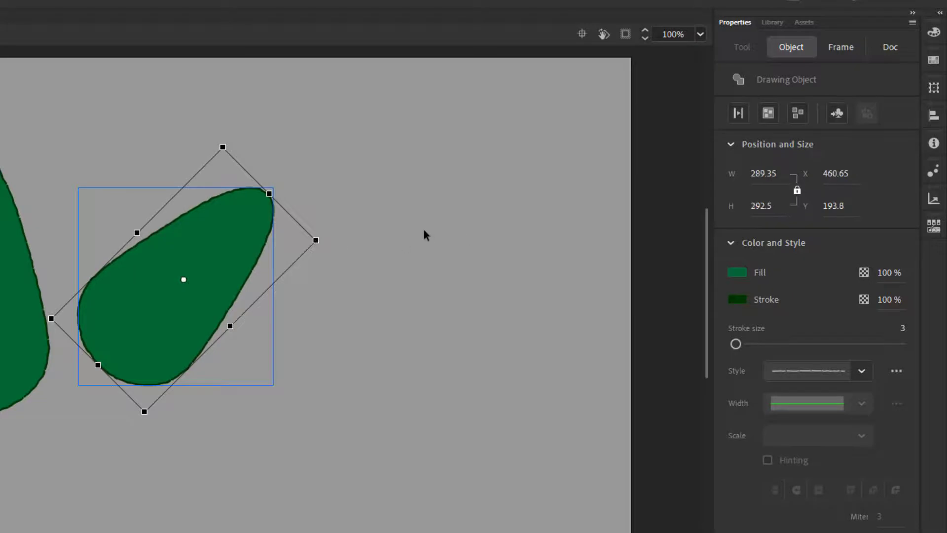
{"action": "left_click", "coordinate": [940, 90]}
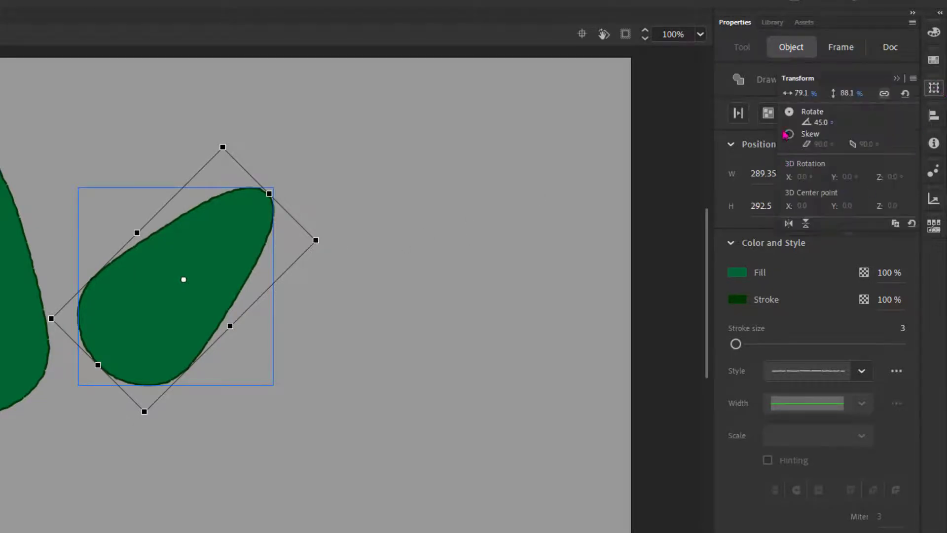
Step: Reset the copied shape's scale to 100% width and 100% height
{"action": "left_click", "coordinate": [799, 93]}
{"action": "type", "text": "100"}
{"action": "left_click", "coordinate": [847, 93]}
{"action": "type", "text": "100"}
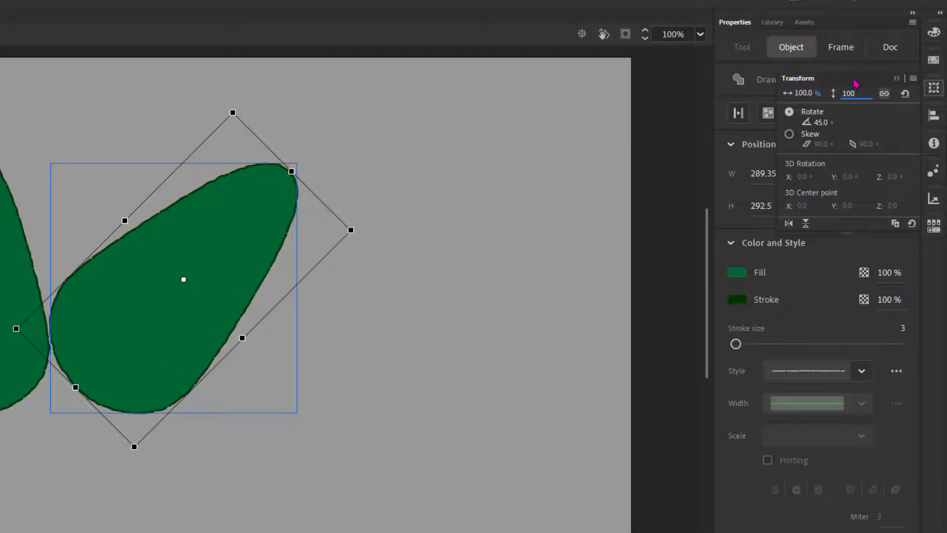
{"action": "key", "text": "Return"}
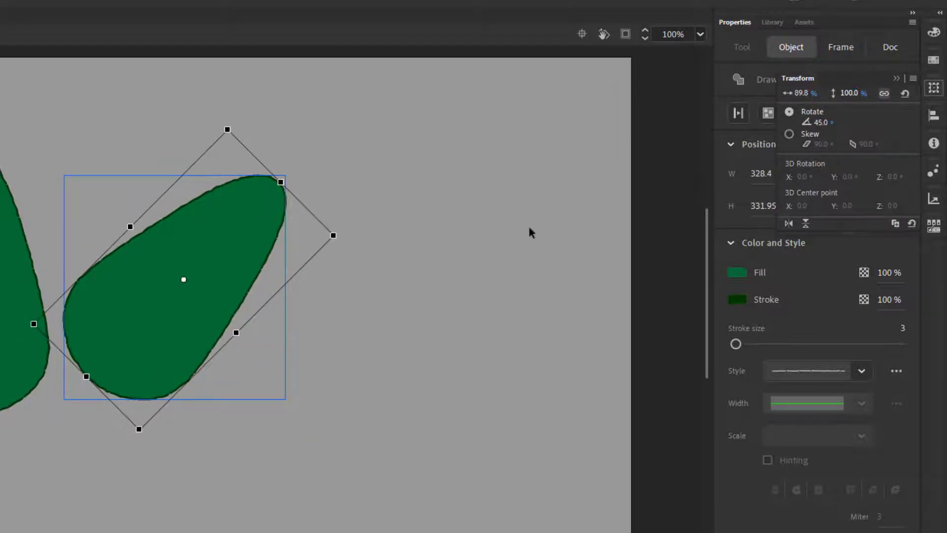
Step: Rotate the copy to lie horizontally and move it beside the upright avocado shape
{"action": "left_click_drag", "start_coordinate": [344, 230], "coordinate": [392, 286]}
{"action": "left_click_drag", "start_coordinate": [345, 243], "coordinate": [337, 339]}
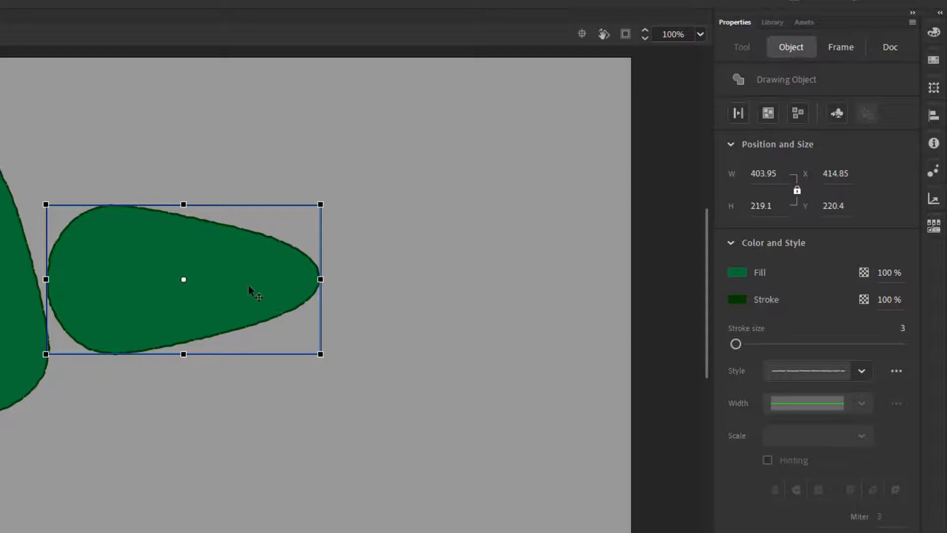
{"action": "left_click_drag", "start_coordinate": [230, 290], "coordinate": [255, 320]}
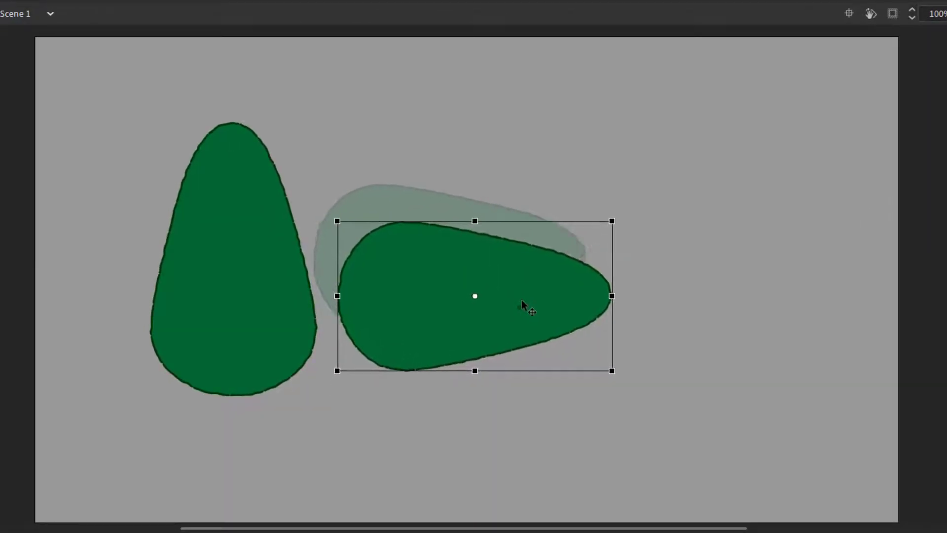
{"action": "mouse_move", "coordinate": [522, 300]}
{"action": "left_mouse_down"}
{"action": "mouse_move", "coordinate": [526, 330]}
{"action": "mouse_move", "coordinate": [529, 304]}
{"action": "mouse_move", "coordinate": [523, 339]}
{"action": "mouse_move", "coordinate": [525, 298]}
{"action": "mouse_move", "coordinate": [525, 328]}
{"action": "mouse_move", "coordinate": [532, 308]}
{"action": "left_mouse_up"}
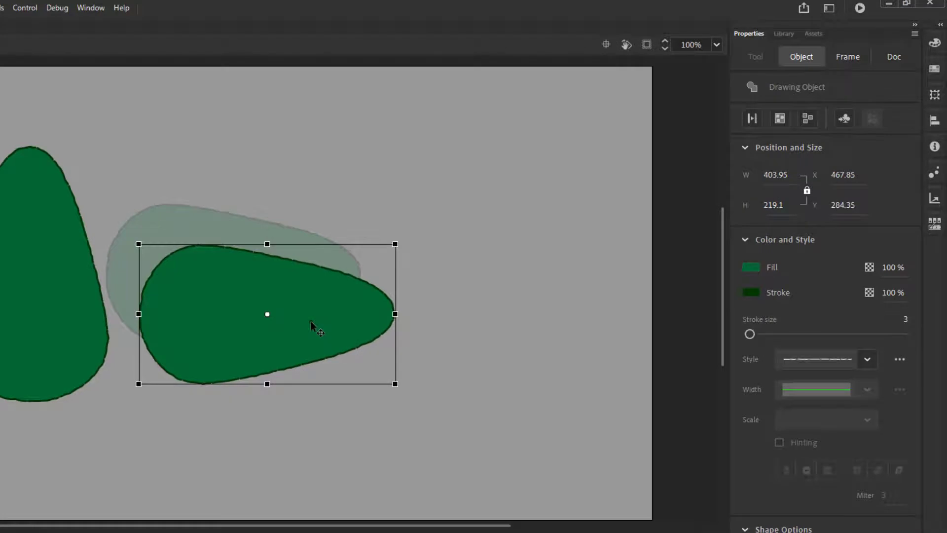
{"action": "left_click_drag", "start_coordinate": [311, 323], "coordinate": [311, 323]}
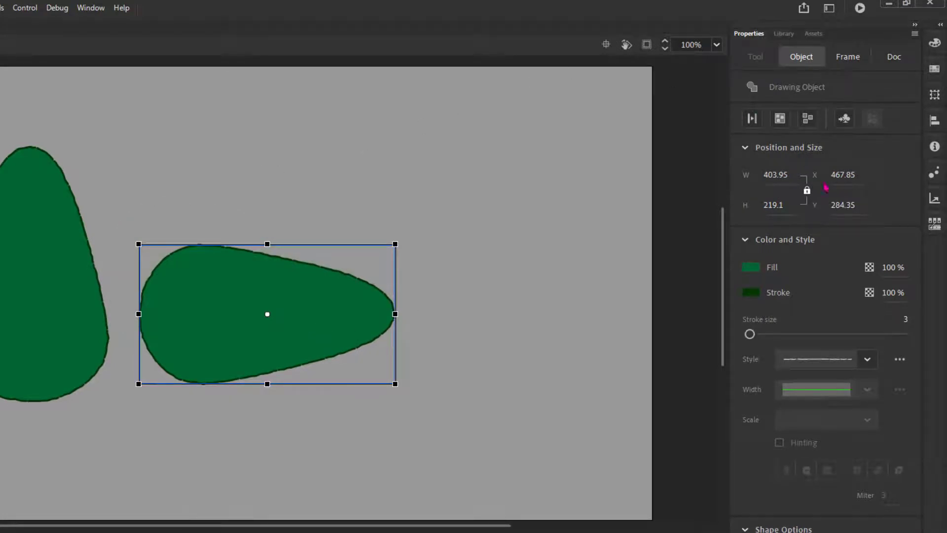
Step: Select both avocado shapes and align their bottom edges
{"action": "left_click", "coordinate": [933, 122]}
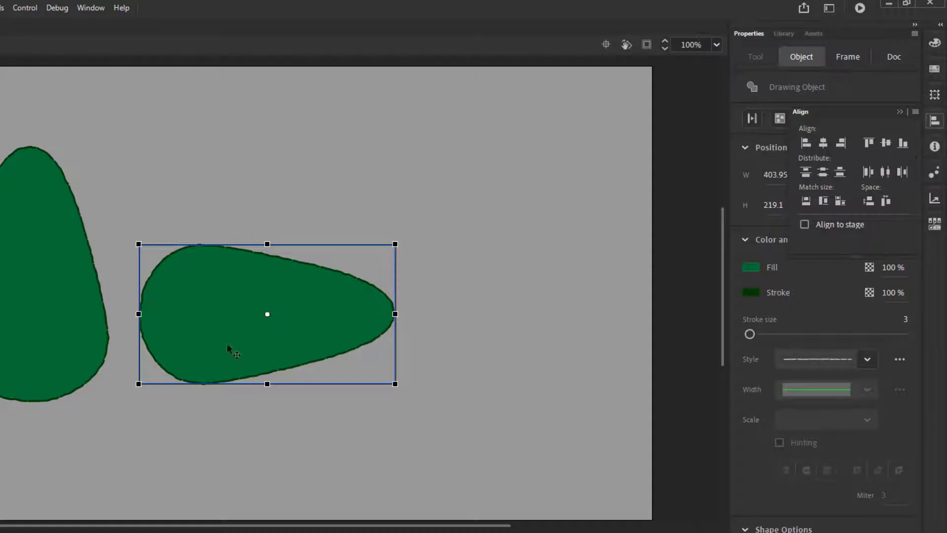
{"action": "left_click", "coordinate": [88, 310], "text": "shift"}
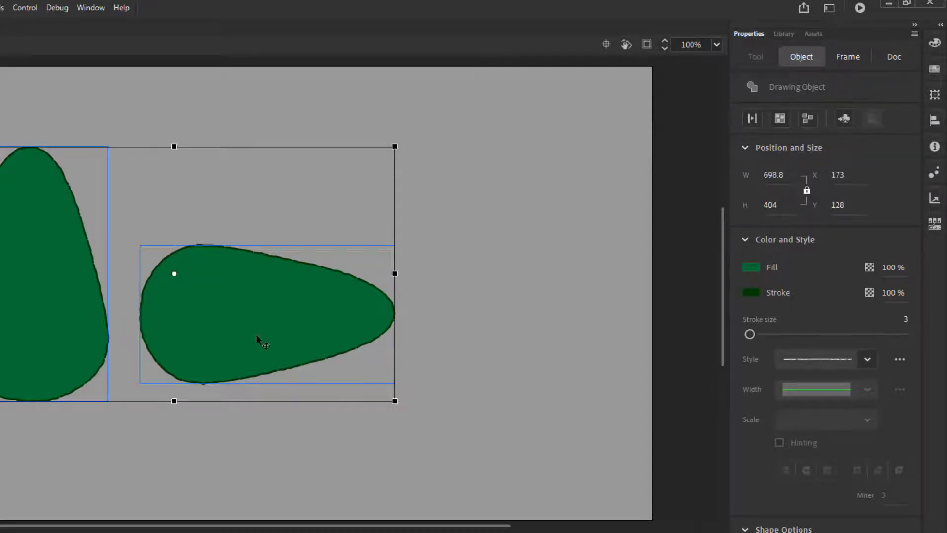
{"action": "left_click", "coordinate": [935, 122]}
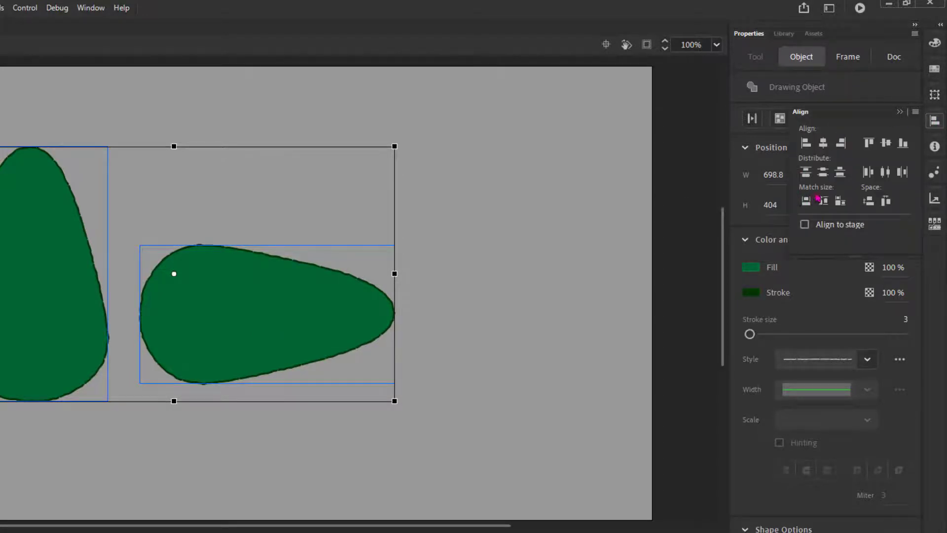
{"action": "left_click", "coordinate": [904, 144]}
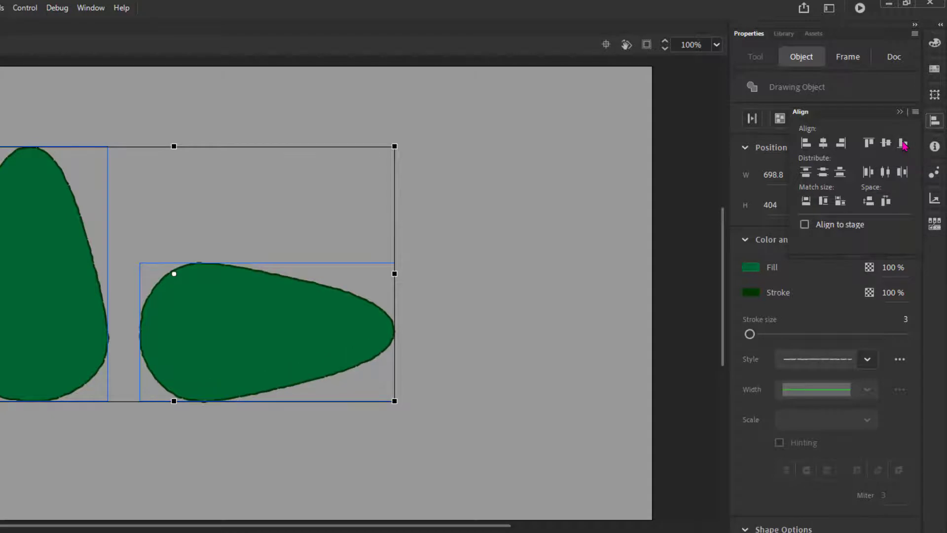
{"action": "left_click", "coordinate": [691, 226]}
{"action": "left_click", "coordinate": [691, 227]}
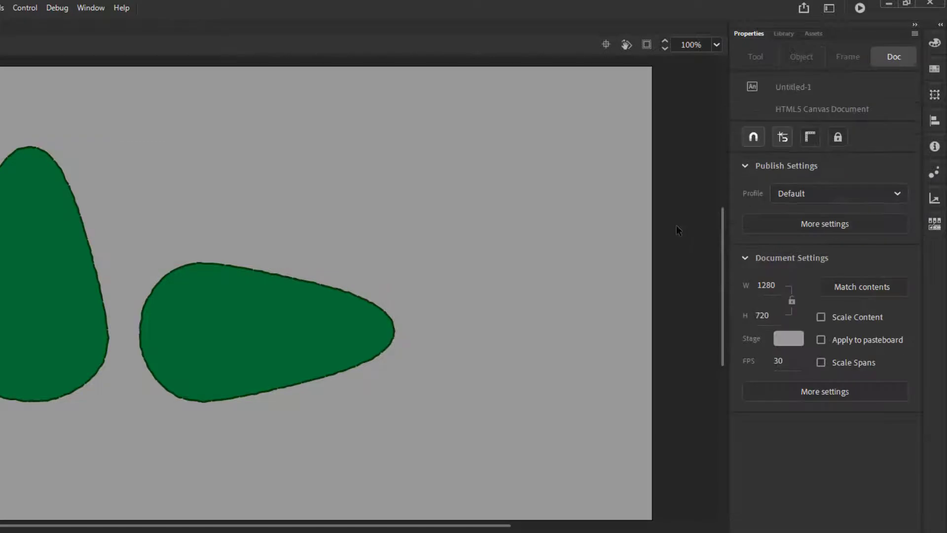
{"action": "left_click", "coordinate": [934, 121]}
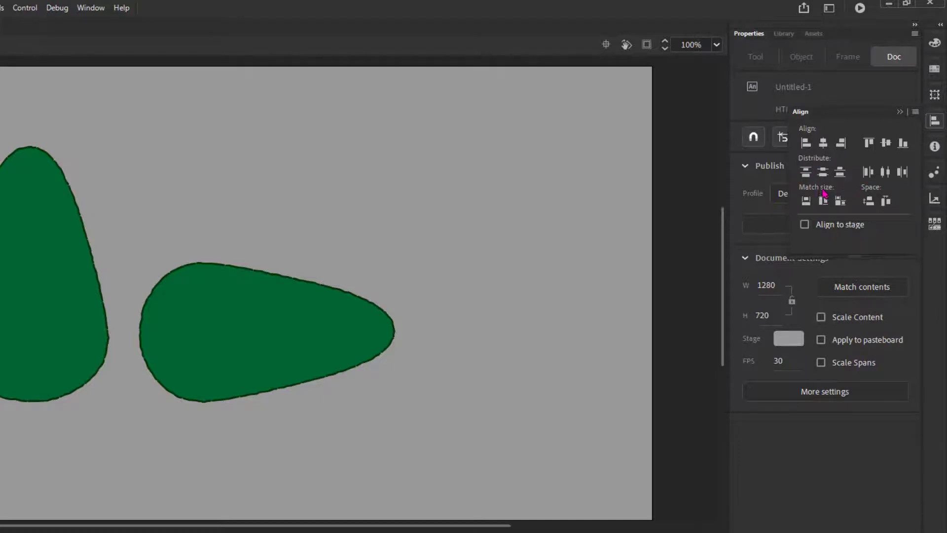
{"action": "left_click", "coordinate": [937, 122]}
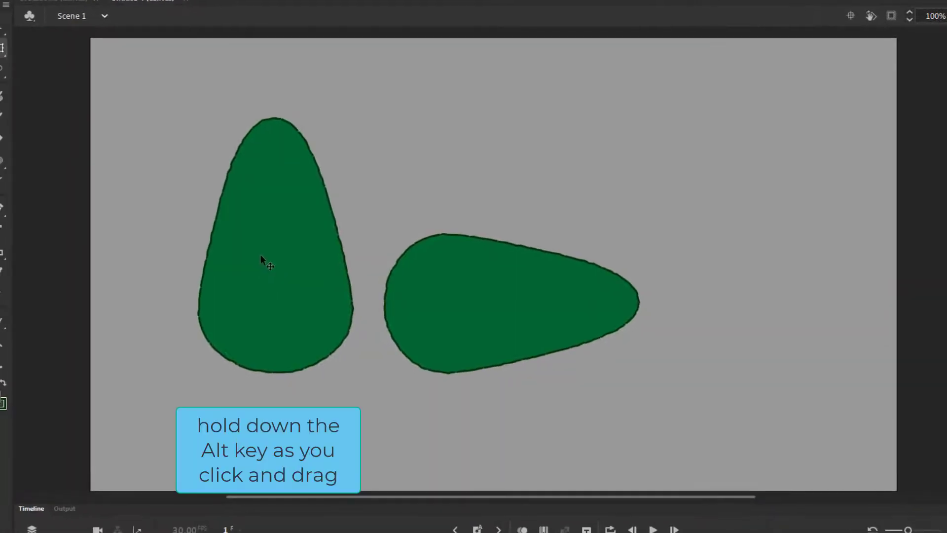
Step: Duplicate the upright avocado shape to the right of the others and remove the copy's stroke
{"action": "left_click_drag", "start_coordinate": [15, 282], "coordinate": [64, 277]}
{"action": "left_click_drag", "start_coordinate": [310, 248], "coordinate": [750, 265]}
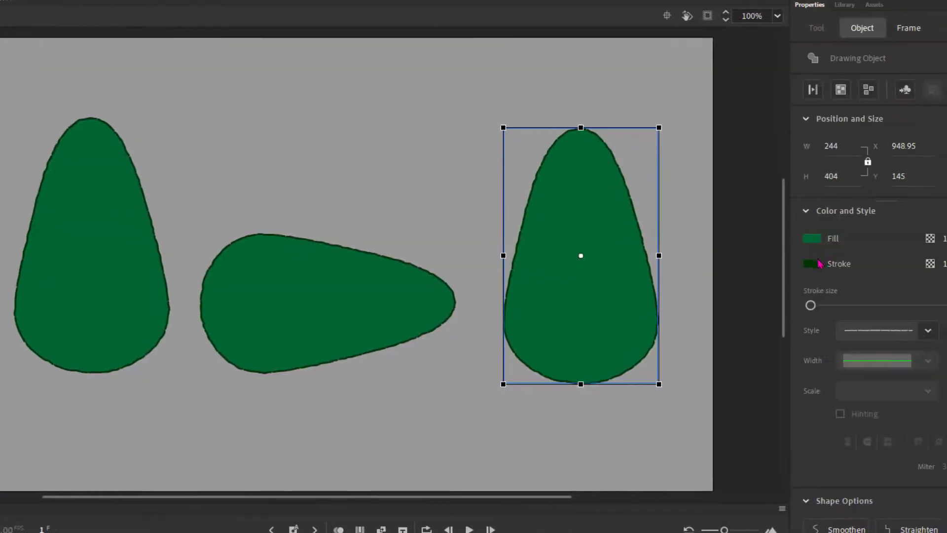
{"action": "left_click", "coordinate": [818, 265]}
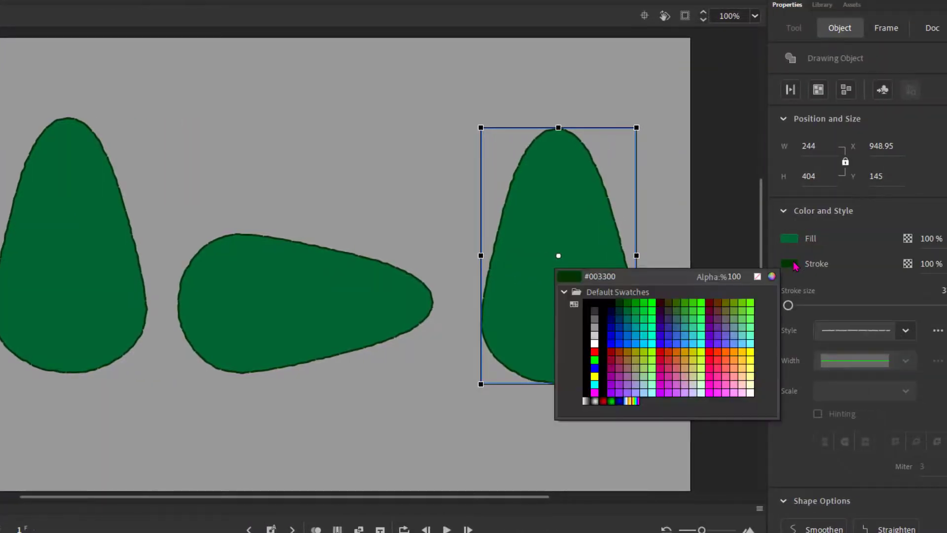
{"action": "left_click", "coordinate": [758, 277]}
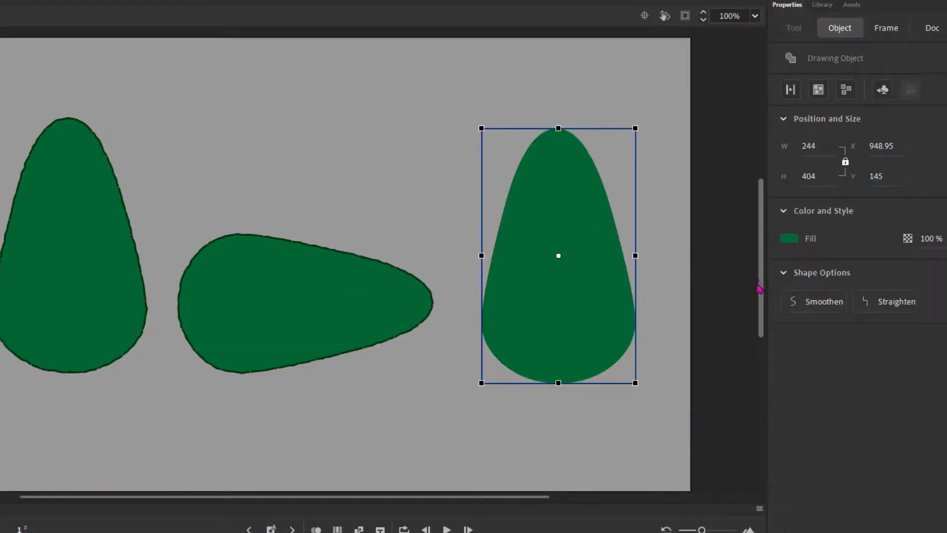
Step: Set the copy's fill colour to yellow #FFFF00
{"action": "left_click", "coordinate": [789, 239]}
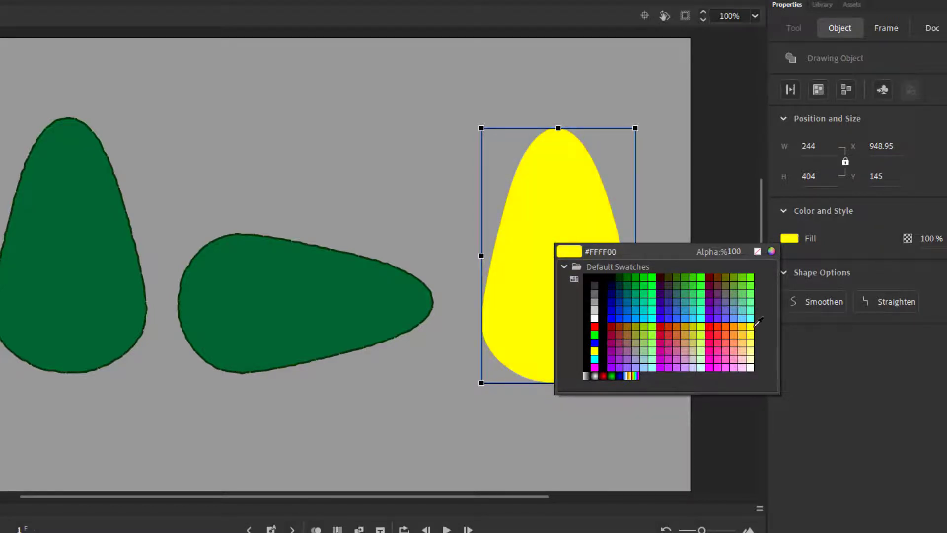
{"action": "left_click", "coordinate": [754, 327]}
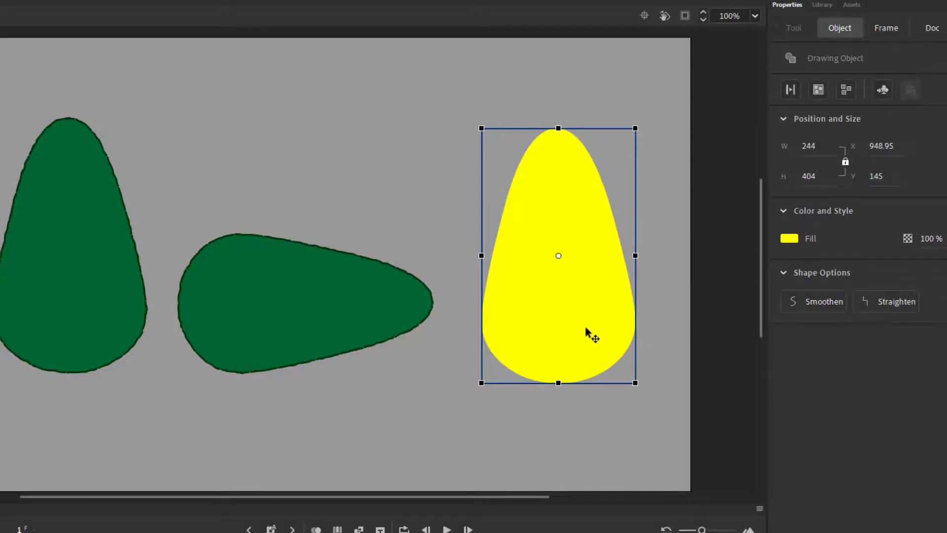
{"action": "mouse_move", "coordinate": [587, 329]}
{"action": "left_mouse_down"}
{"action": "mouse_move", "coordinate": [234, 332]}
{"action": "mouse_move", "coordinate": [87, 318]}
{"action": "mouse_move", "coordinate": [629, 321]}
{"action": "mouse_move", "coordinate": [587, 329]}
{"action": "left_mouse_up"}
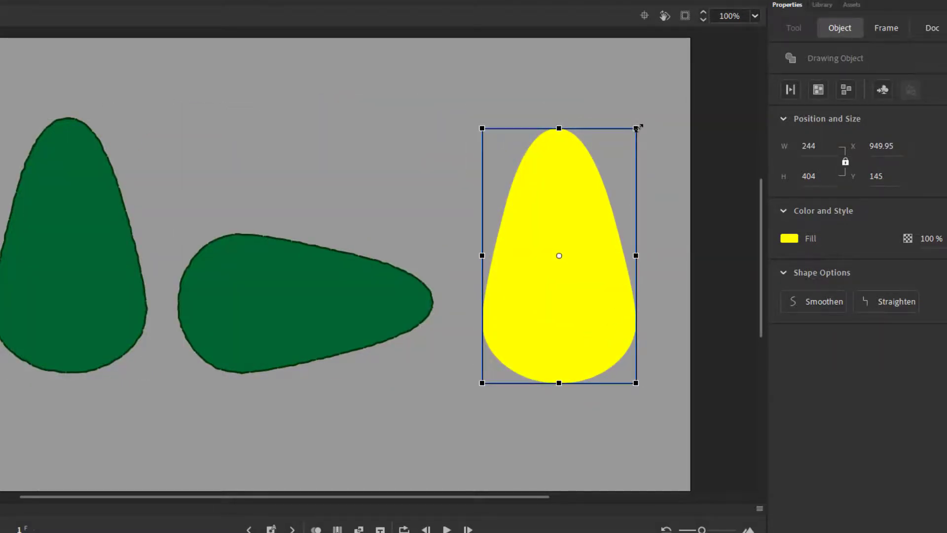
Step: Scale the yellow shape down to about 196 by 325 px and center it inside the upright green avocado
{"action": "mouse_move", "coordinate": [636, 128]}
{"action": "left_mouse_down"}
{"action": "mouse_move", "coordinate": [594, 128]}
{"action": "mouse_move", "coordinate": [613, 123]}
{"action": "mouse_move", "coordinate": [593, 176]}
{"action": "mouse_move", "coordinate": [597, 108]}
{"action": "mouse_move", "coordinate": [605, 186]}
{"action": "mouse_move", "coordinate": [628, 131]}
{"action": "mouse_move", "coordinate": [605, 153]}
{"action": "mouse_move", "coordinate": [535, 150]}
{"action": "mouse_move", "coordinate": [612, 152]}
{"action": "mouse_move", "coordinate": [570, 149]}
{"action": "mouse_move", "coordinate": [599, 156]}
{"action": "mouse_move", "coordinate": [623, 105]}
{"action": "mouse_move", "coordinate": [623, 117]}
{"action": "left_mouse_up"}
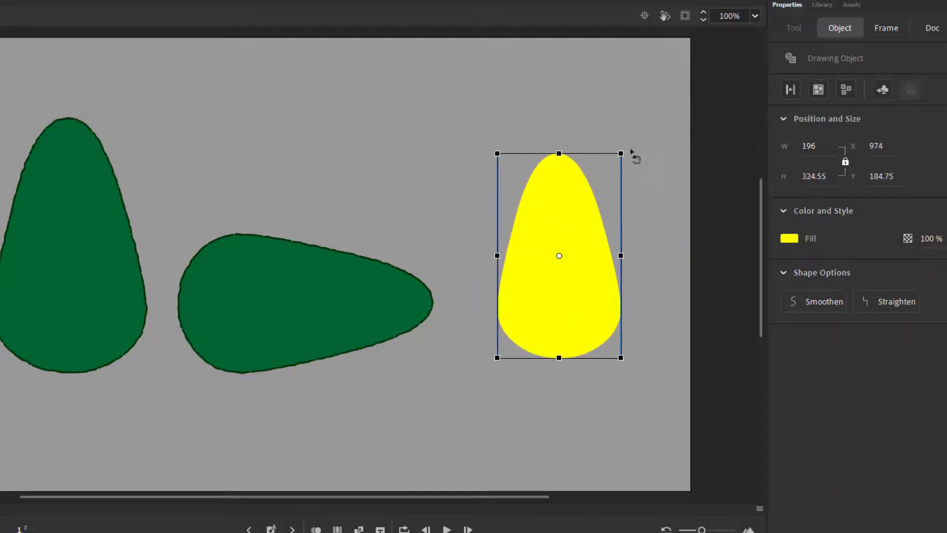
{"action": "left_click_drag", "start_coordinate": [586, 306], "coordinate": [97, 299]}
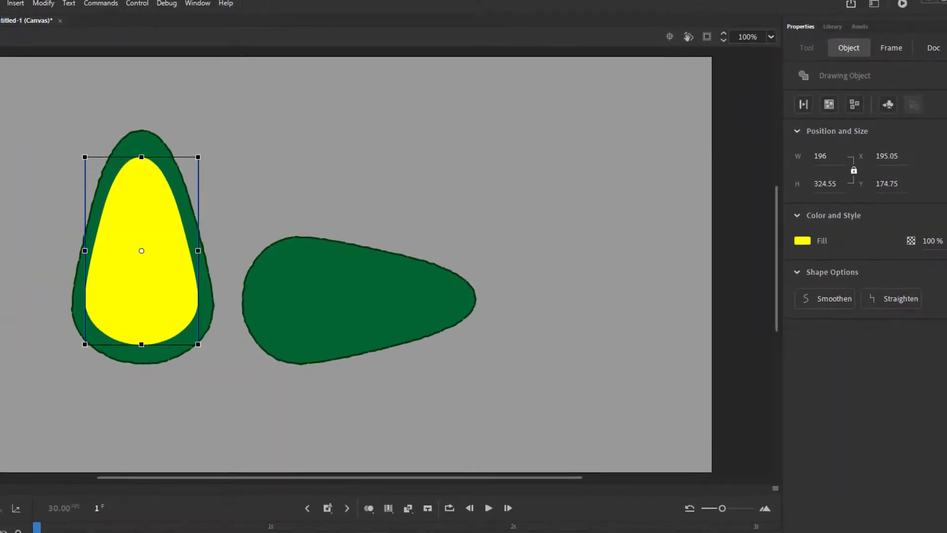
{"action": "left_click", "coordinate": [4, 217]}
{"action": "left_click", "coordinate": [167, 286]}
{"action": "mouse_move", "coordinate": [173, 321]}
{"action": "left_mouse_down"}
{"action": "mouse_move", "coordinate": [213, 292]}
{"action": "mouse_move", "coordinate": [280, 289]}
{"action": "mouse_move", "coordinate": [167, 312]}
{"action": "left_mouse_up"}
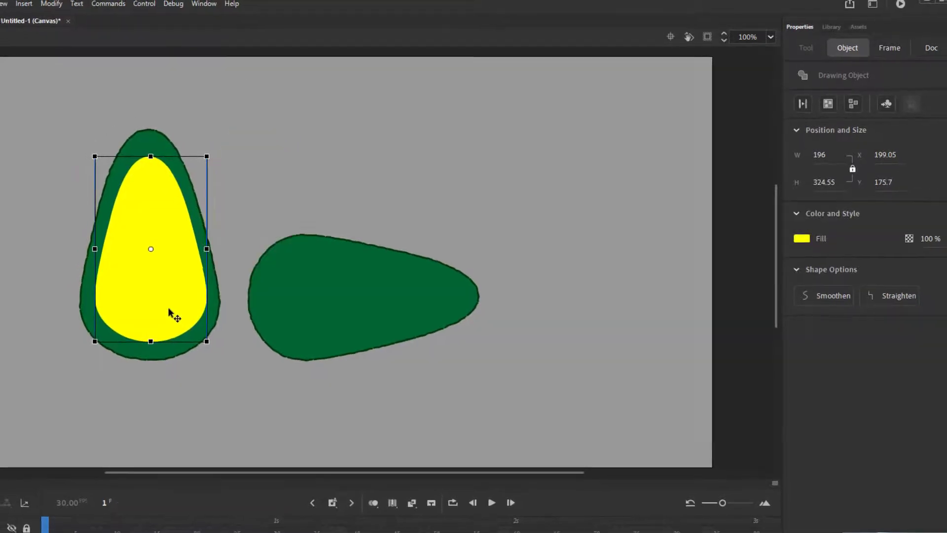
Step: Break the yellow inner shape apart from a drawing object into a plain shape
{"action": "left_click", "coordinate": [20, 220]}
{"action": "left_click", "coordinate": [145, 247]}
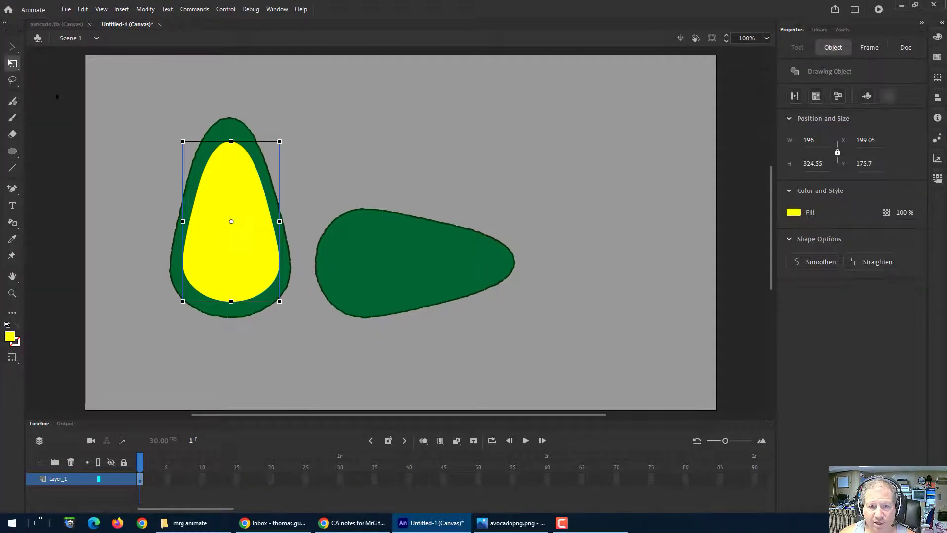
{"action": "left_click", "coordinate": [13, 48]}
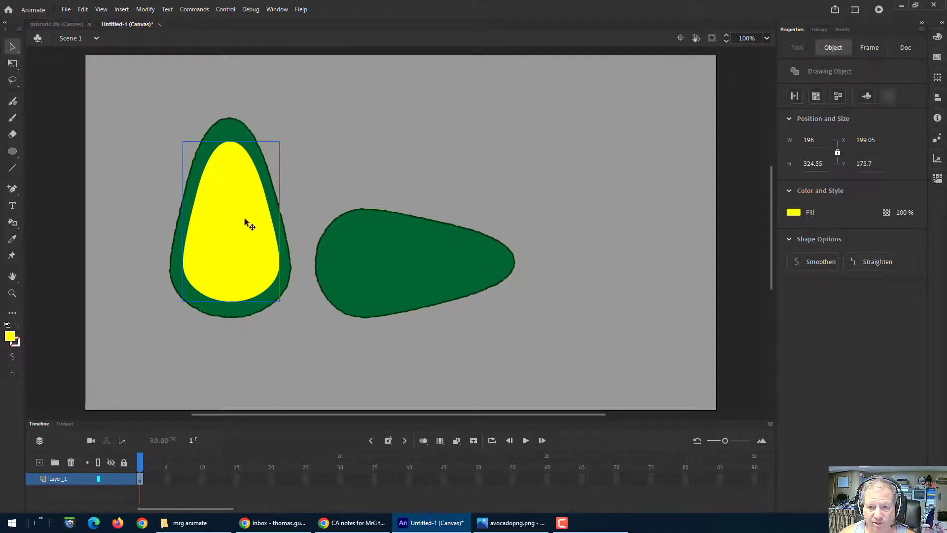
{"action": "left_click", "coordinate": [237, 134]}
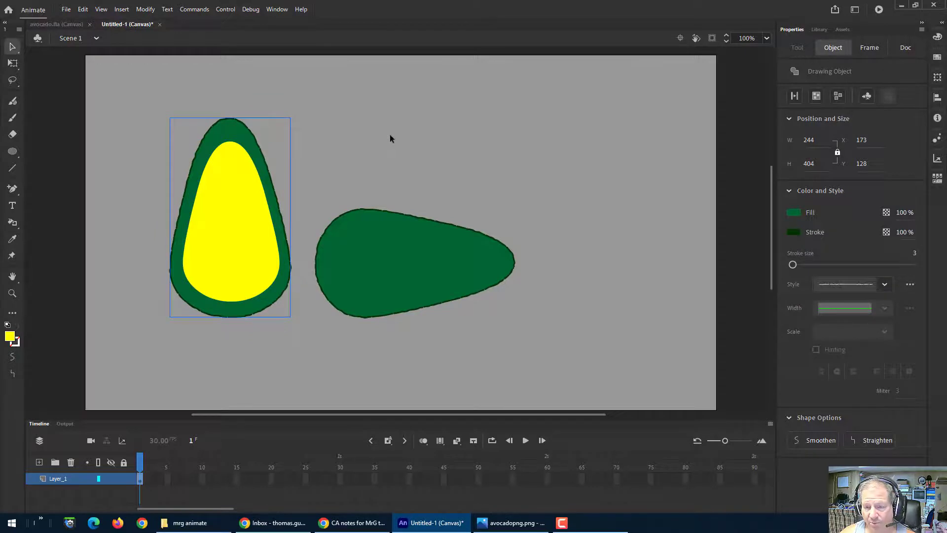
{"action": "left_click", "coordinate": [228, 220]}
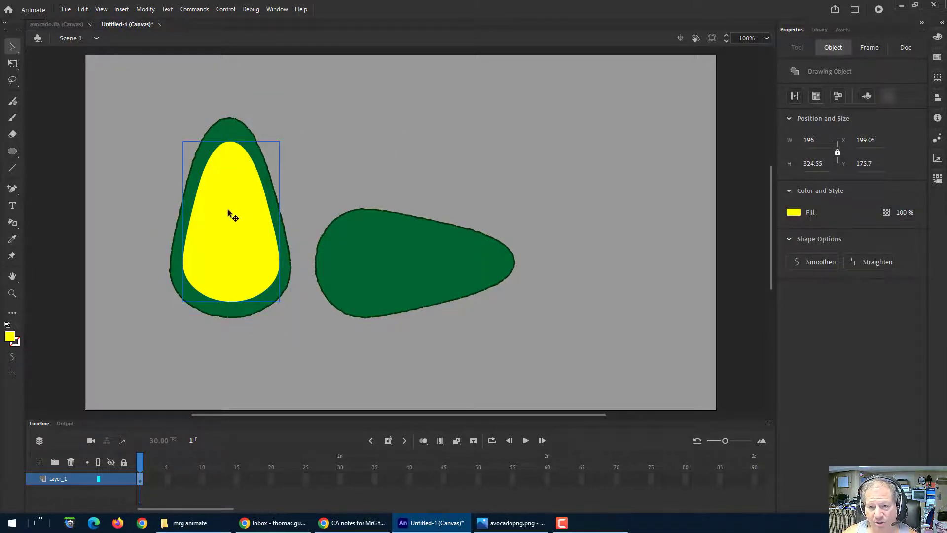
{"action": "left_click", "coordinate": [838, 95]}
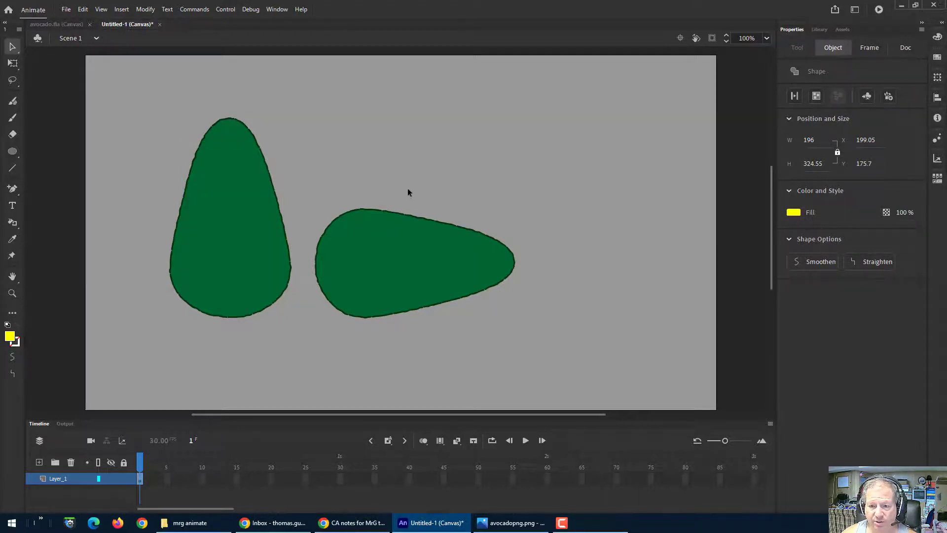
Step: Try sending the upright green avocado to the back, behind the yellow inner shape
{"action": "left_click", "coordinate": [225, 228]}
{"action": "right_click", "coordinate": [225, 228]}
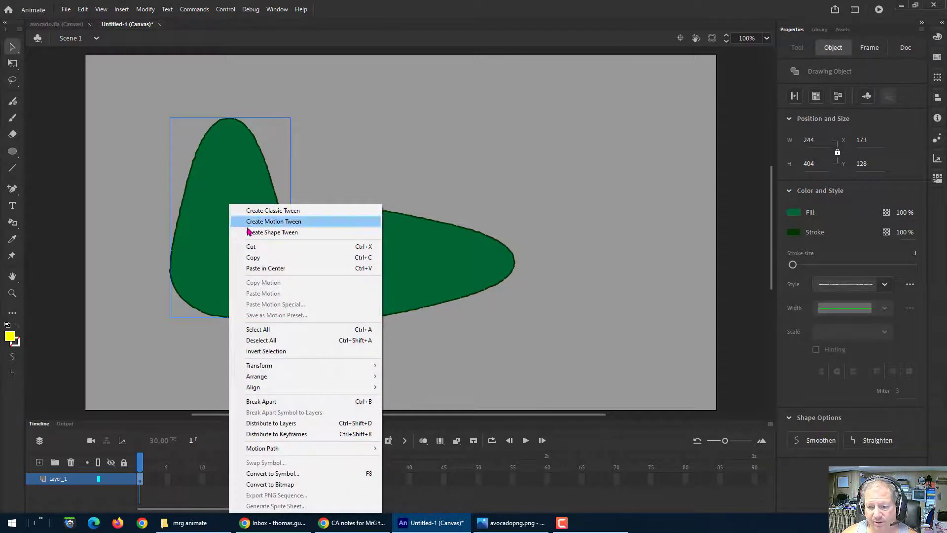
{"action": "mouse_move", "coordinate": [263, 379]}
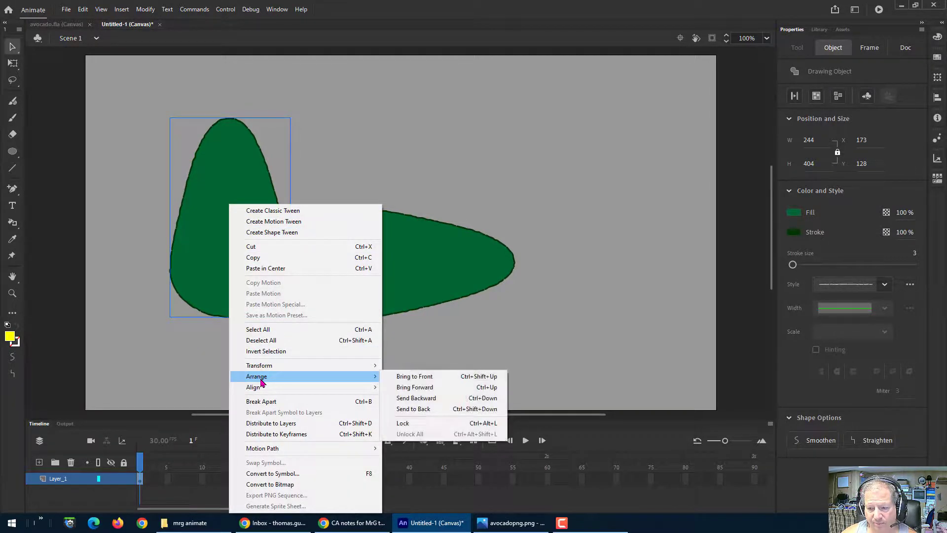
{"action": "left_click", "coordinate": [410, 410]}
{"action": "left_click", "coordinate": [448, 142]}
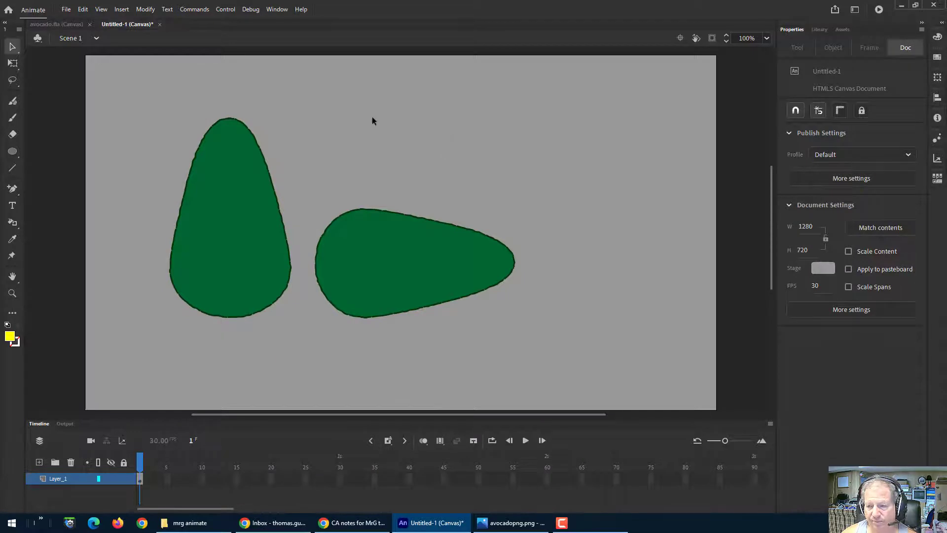
{"action": "key", "text": "ctrl+shift+v"}
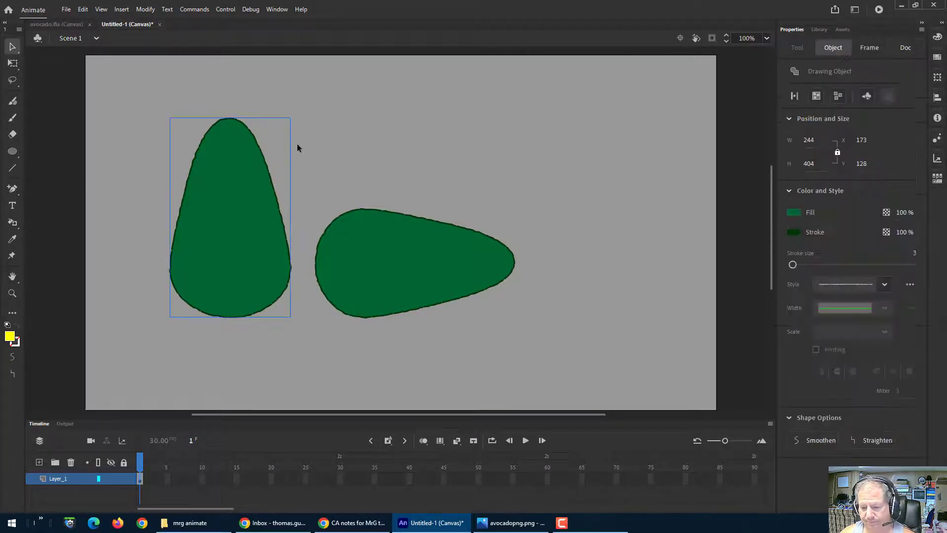
{"action": "right_click", "coordinate": [245, 252]}
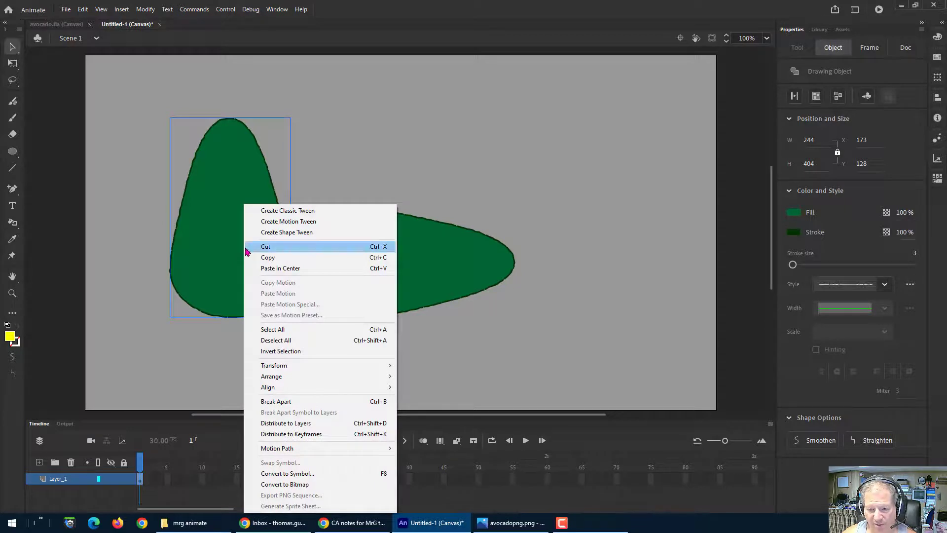
{"action": "left_click", "coordinate": [54, 356]}
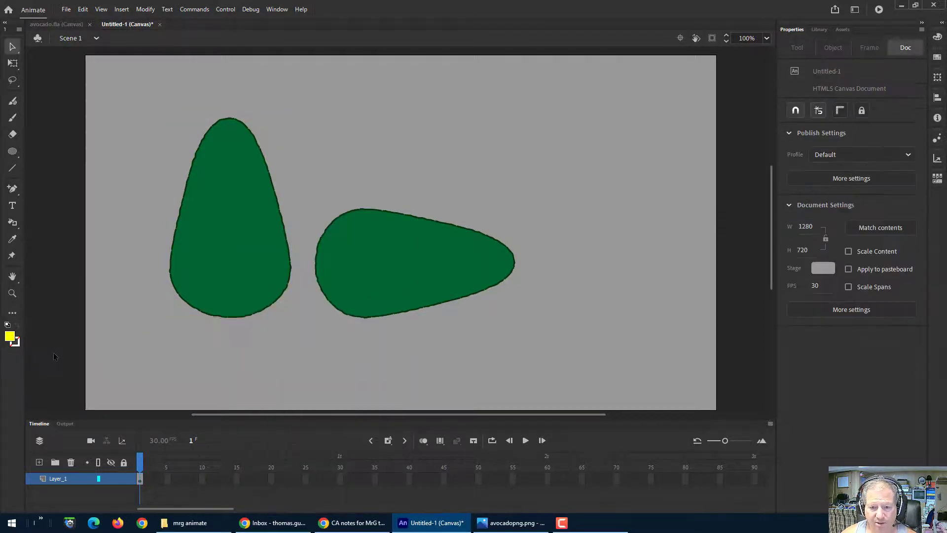
{"action": "right_click", "coordinate": [235, 295]}
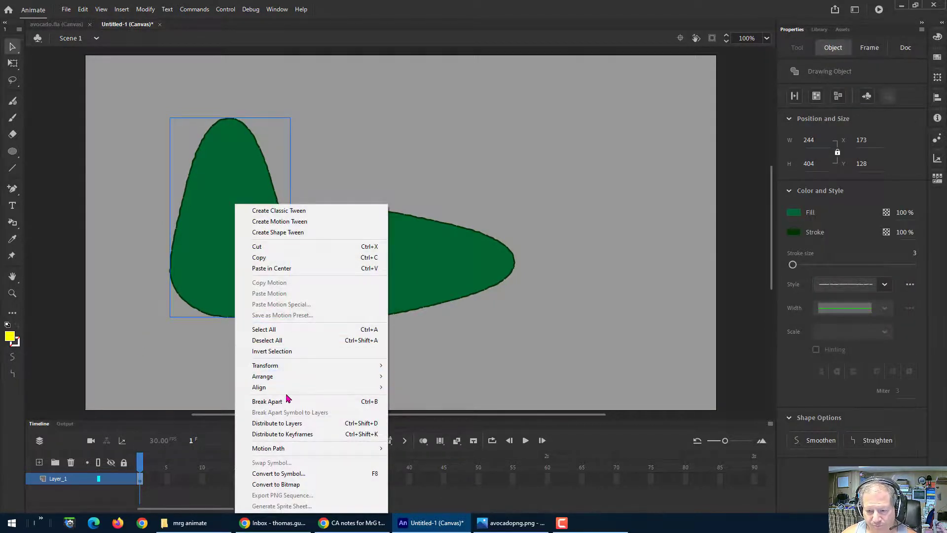
{"action": "mouse_move", "coordinate": [289, 377]}
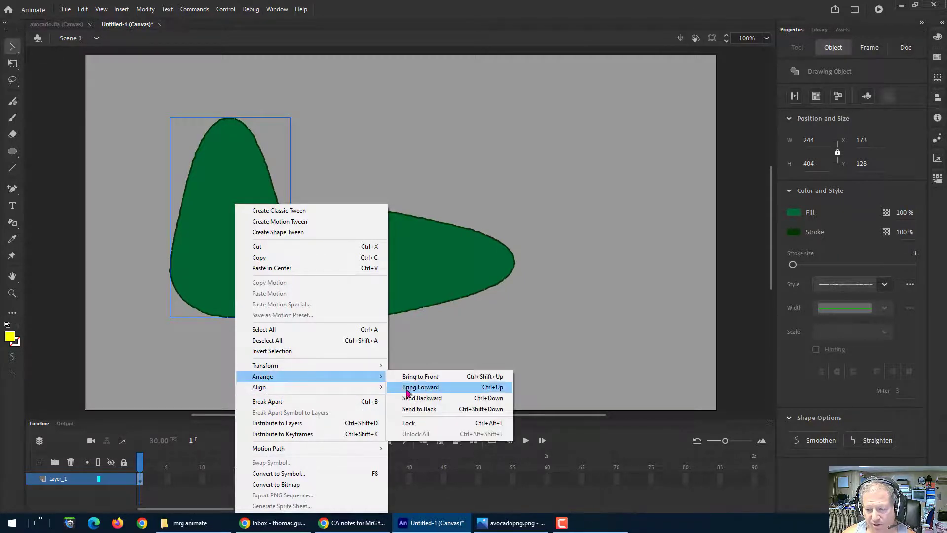
{"action": "left_click", "coordinate": [409, 412]}
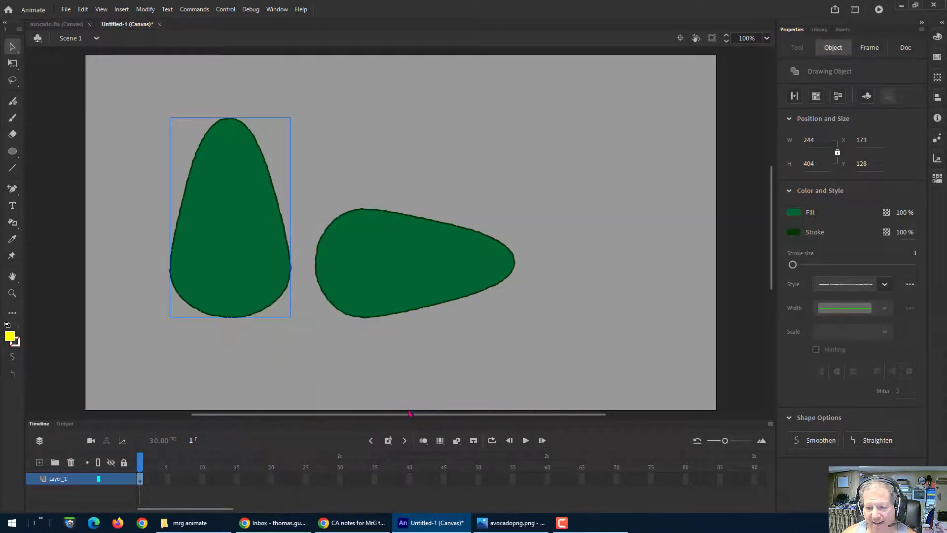
{"action": "left_click", "coordinate": [48, 341]}
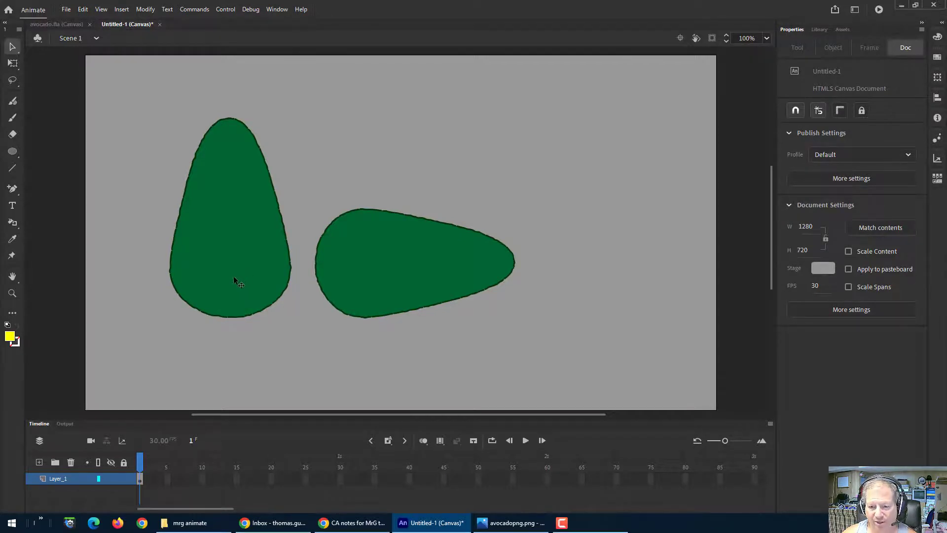
Step: Try moving the upright green avocado aside and placing the yellow plain shape inside it
{"action": "left_click_drag", "start_coordinate": [235, 282], "coordinate": [622, 321]}
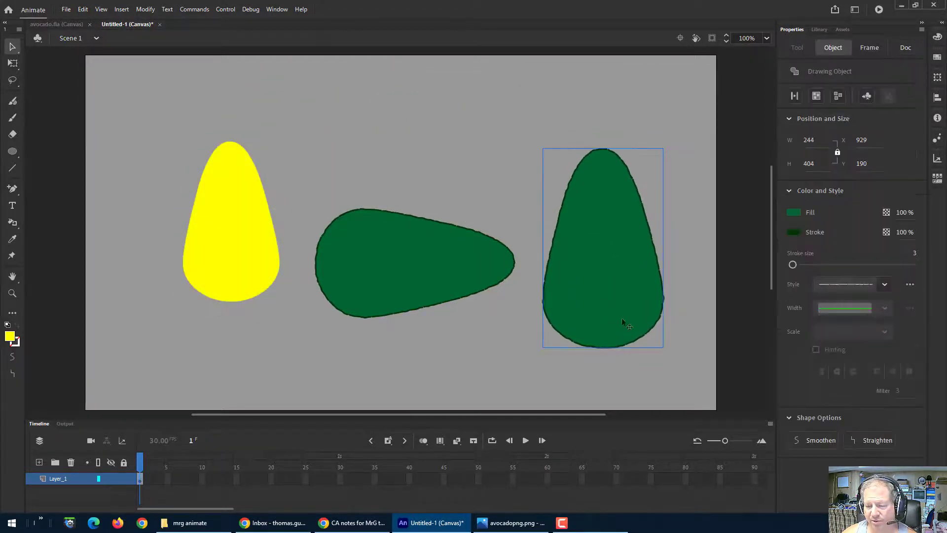
{"action": "left_click", "coordinate": [838, 97]}
{"action": "left_click", "coordinate": [736, 198]}
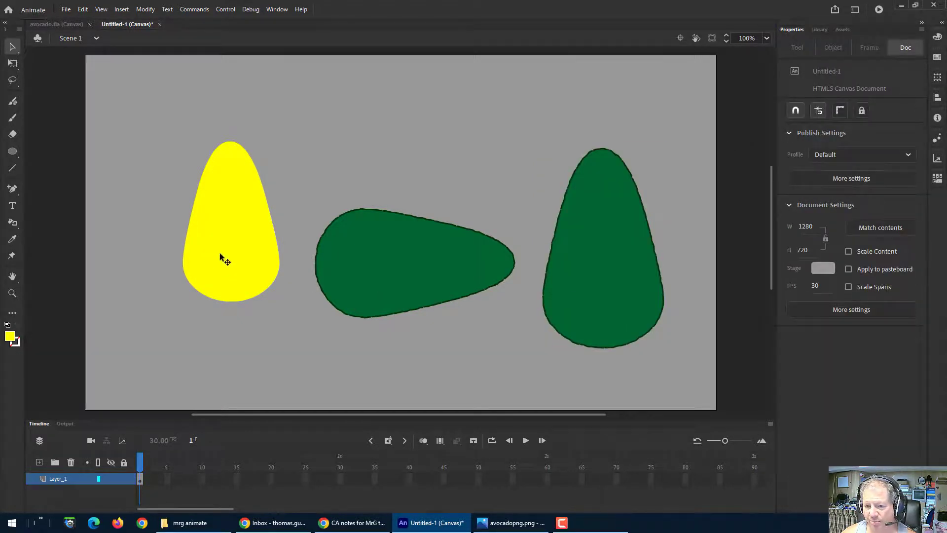
{"action": "mouse_move", "coordinate": [222, 256]}
{"action": "left_mouse_down"}
{"action": "mouse_move", "coordinate": [448, 319]}
{"action": "mouse_move", "coordinate": [598, 290]}
{"action": "left_mouse_up"}
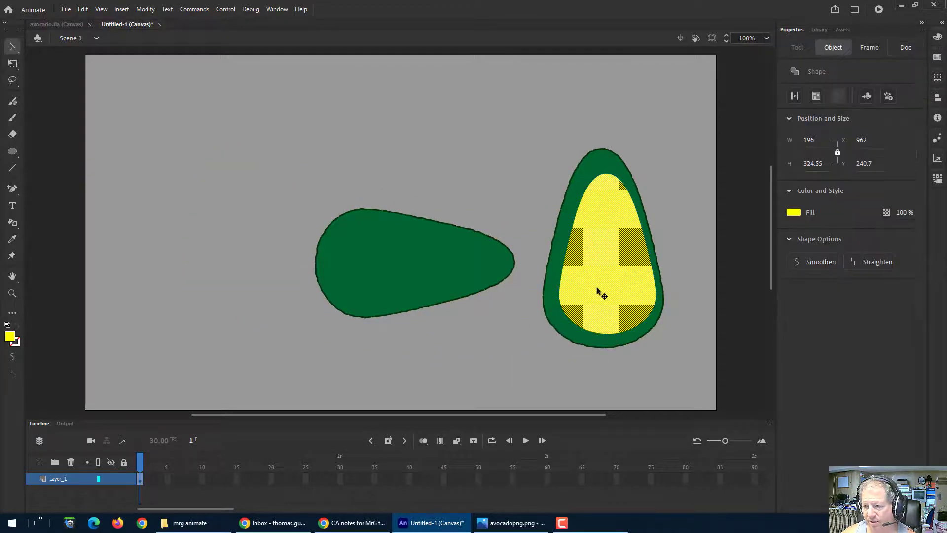
{"action": "left_click", "coordinate": [735, 262]}
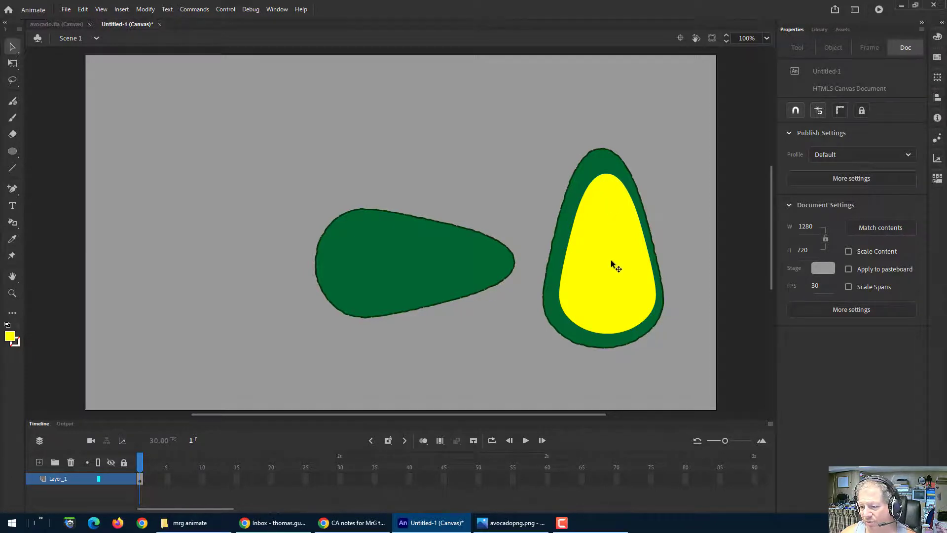
Step: Try nudging the yellow shape and moving it back out of the green avocado
{"action": "left_click_drag", "start_coordinate": [611, 260], "coordinate": [606, 261]}
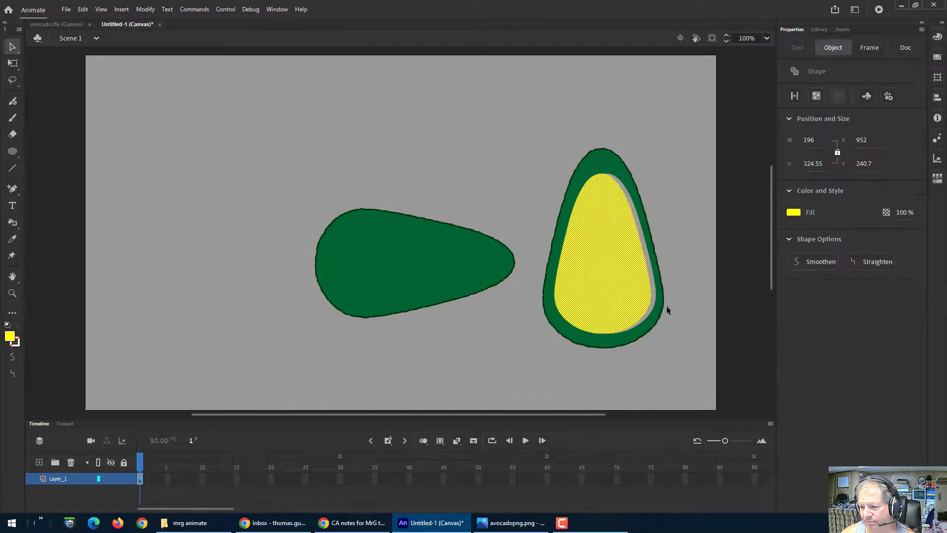
{"action": "left_click", "coordinate": [751, 272]}
{"action": "left_click_drag", "start_coordinate": [626, 285], "coordinate": [436, 222]}
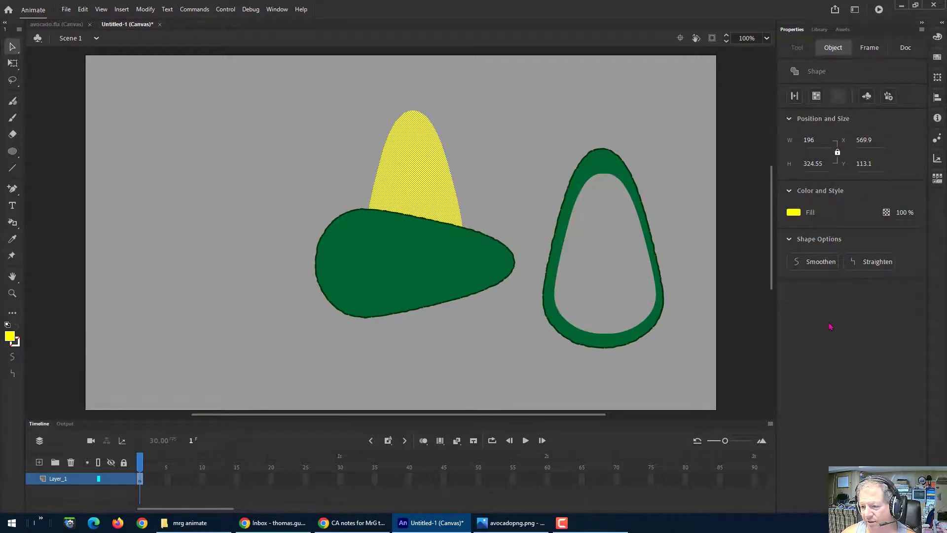
Step: Undo the last five changes
{"action": "key", "text": "ctrl+z"}
{"action": "key", "text": "ctrl+z"}
{"action": "key", "text": "ctrl+z"}
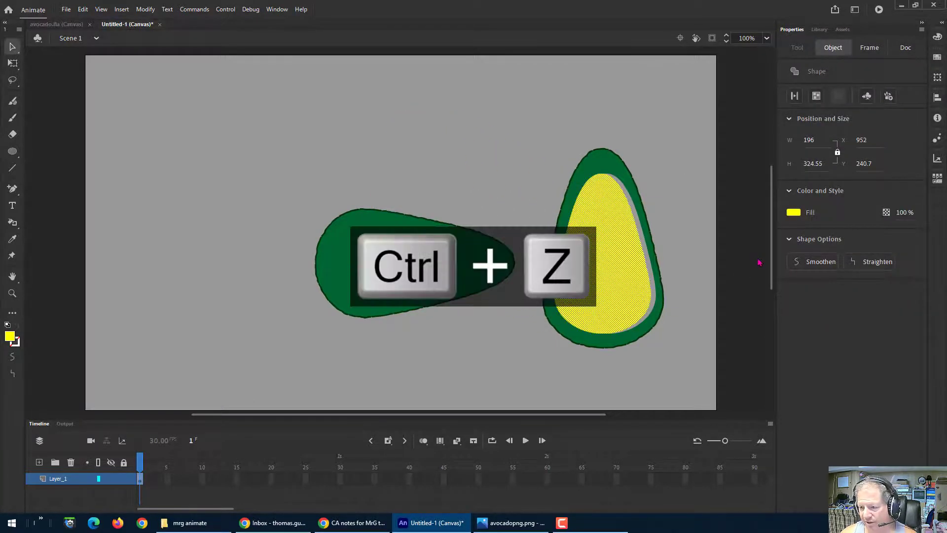
{"action": "key", "text": "ctrl+z"}
{"action": "key", "text": "ctrl+z"}
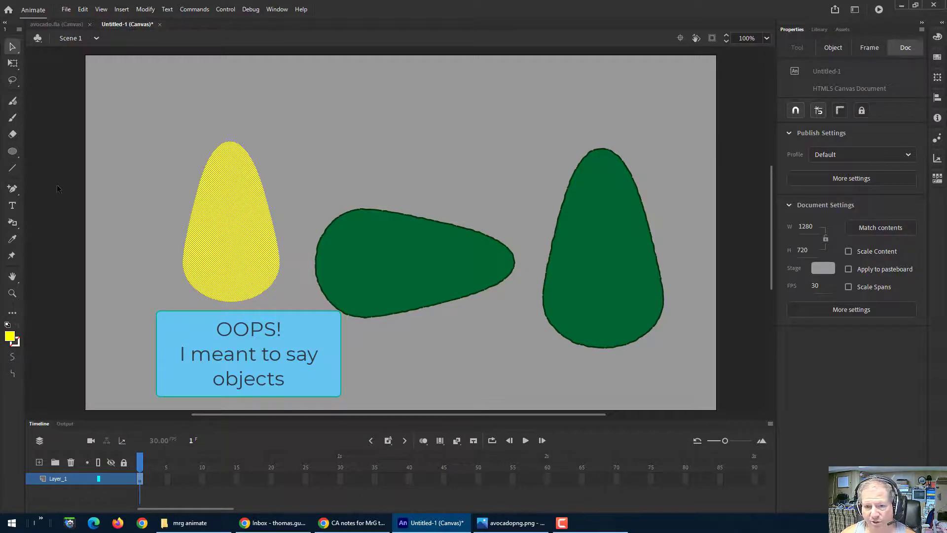
Step: Convert both the yellow shape and the upright green avocado into drawing objects
{"action": "left_click", "coordinate": [214, 216]}
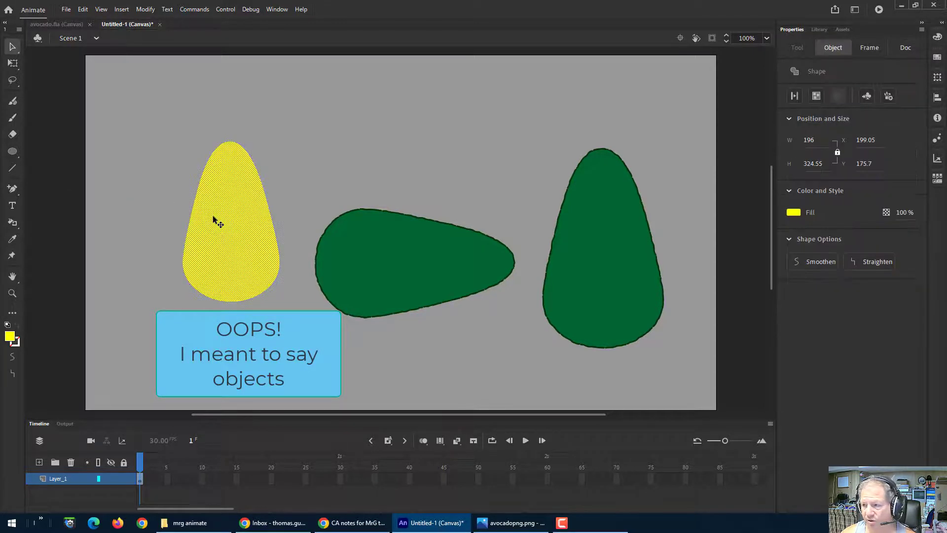
{"action": "left_click", "coordinate": [815, 97]}
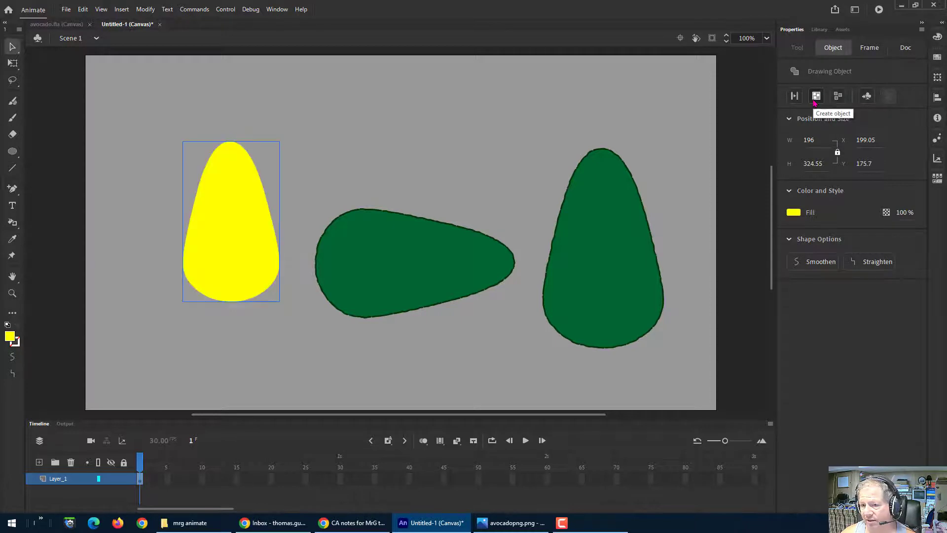
{"action": "left_click", "coordinate": [603, 259]}
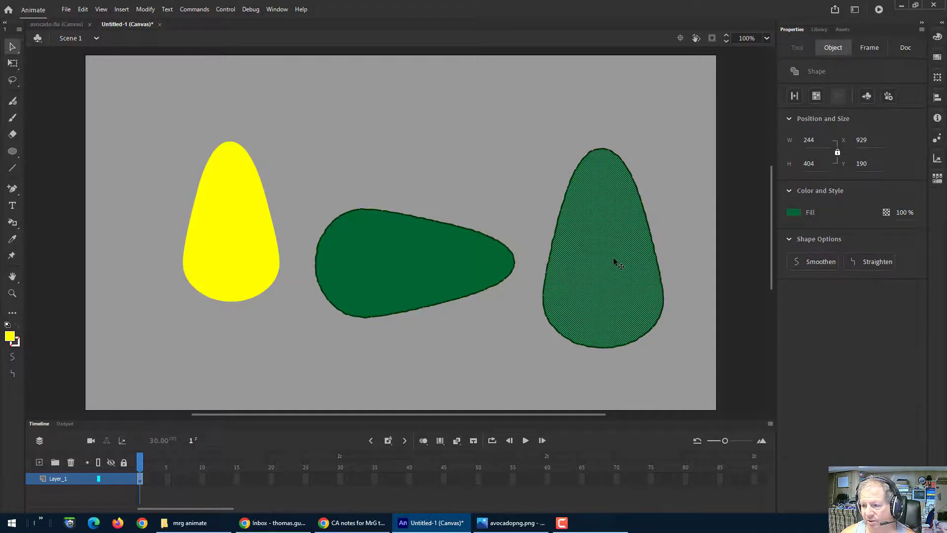
{"action": "left_click", "coordinate": [816, 96]}
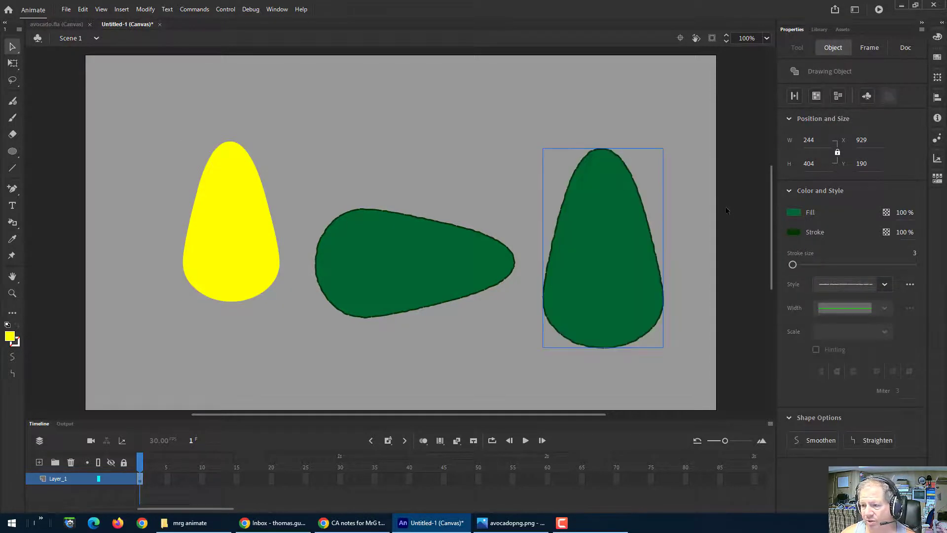
Step: Move the upright green avocado over the yellow shape and send it to the back
{"action": "mouse_move", "coordinate": [630, 255]}
{"action": "left_mouse_down"}
{"action": "mouse_move", "coordinate": [548, 258]}
{"action": "mouse_move", "coordinate": [262, 228]}
{"action": "left_mouse_up"}
{"action": "right_click", "coordinate": [244, 236]}
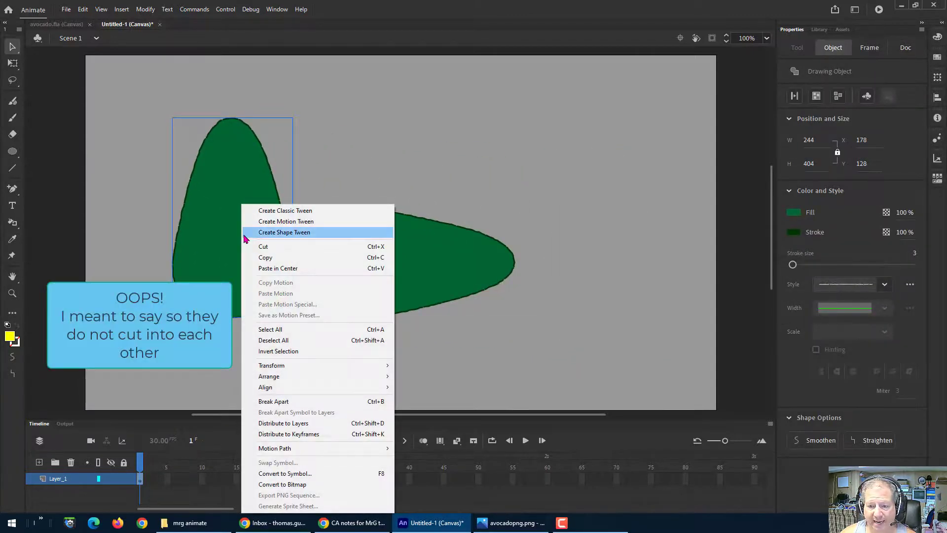
{"action": "mouse_move", "coordinate": [306, 376]}
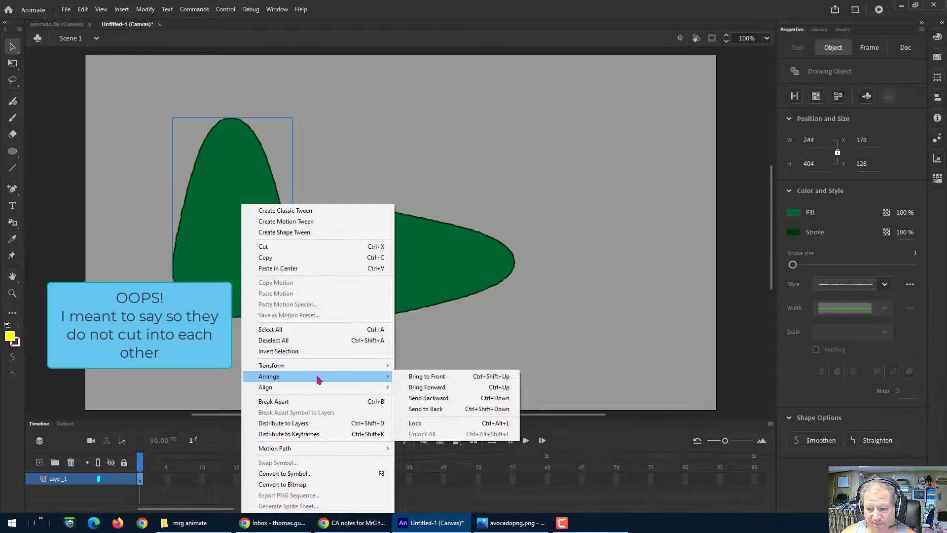
{"action": "left_click", "coordinate": [421, 411]}
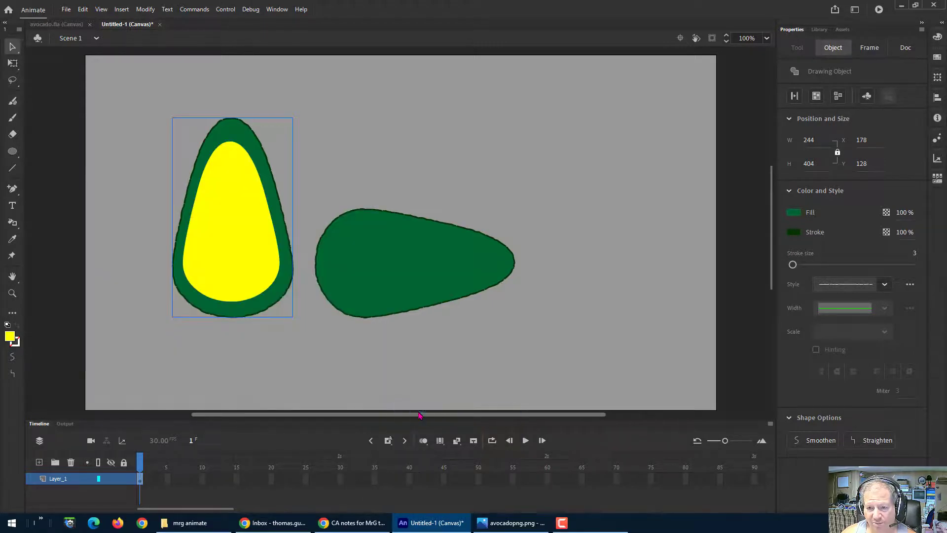
{"action": "left_click", "coordinate": [743, 170]}
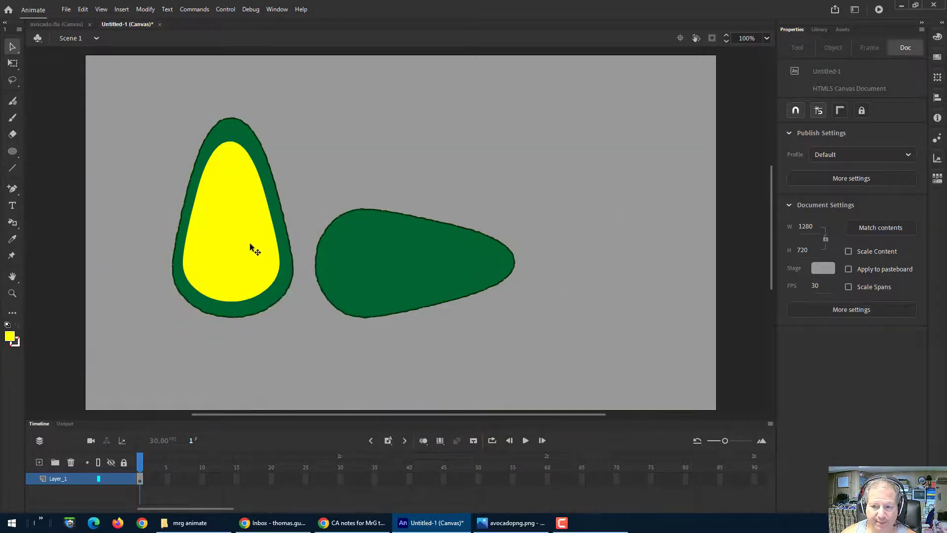
Step: Duplicate the yellow shape off to the side and set the copy's fill to brown #663300
{"action": "left_click_drag", "start_coordinate": [249, 242], "coordinate": [251, 244]}
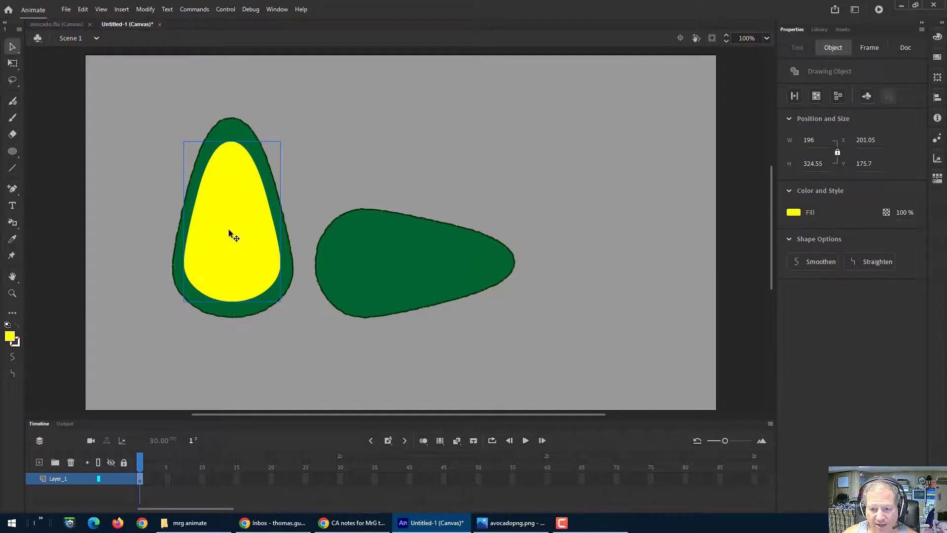
{"action": "left_click_drag", "start_coordinate": [229, 229], "coordinate": [575, 171]}
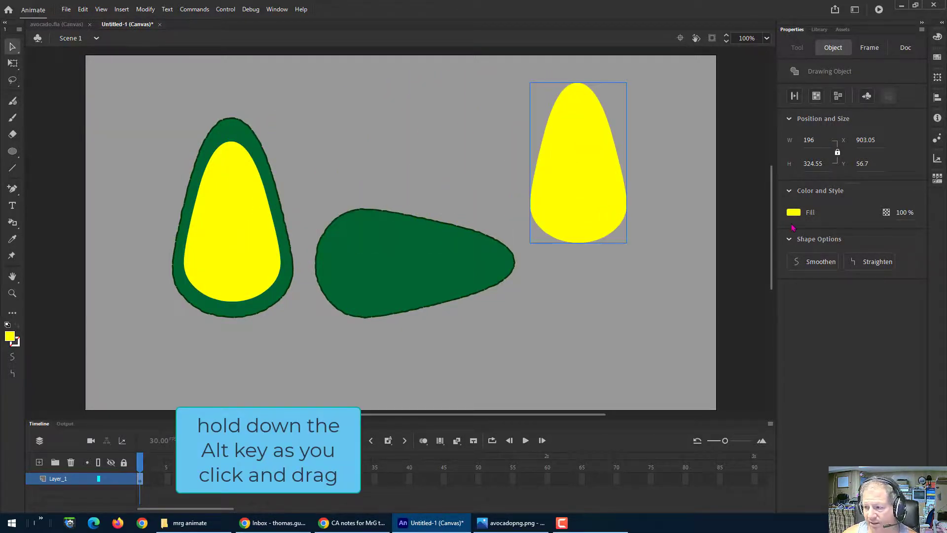
{"action": "left_click", "coordinate": [793, 212]}
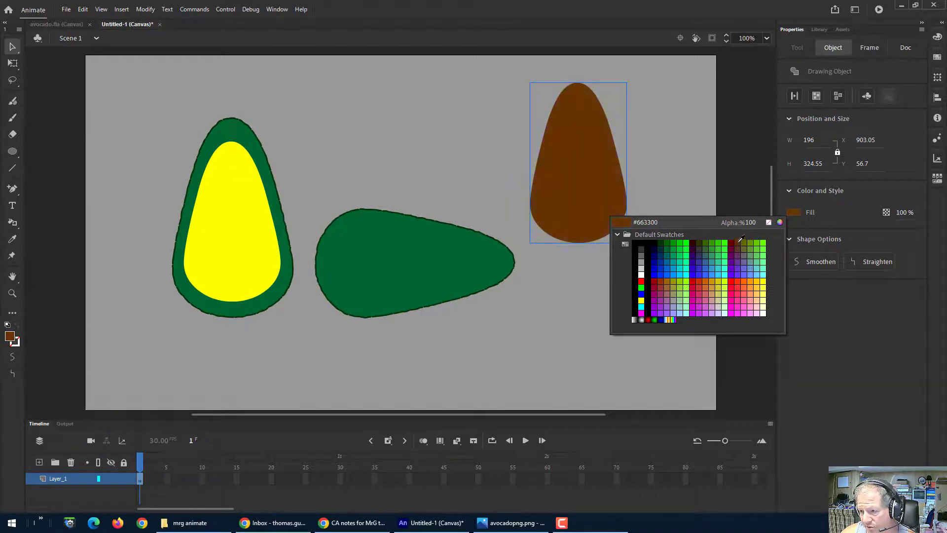
{"action": "left_click", "coordinate": [740, 240]}
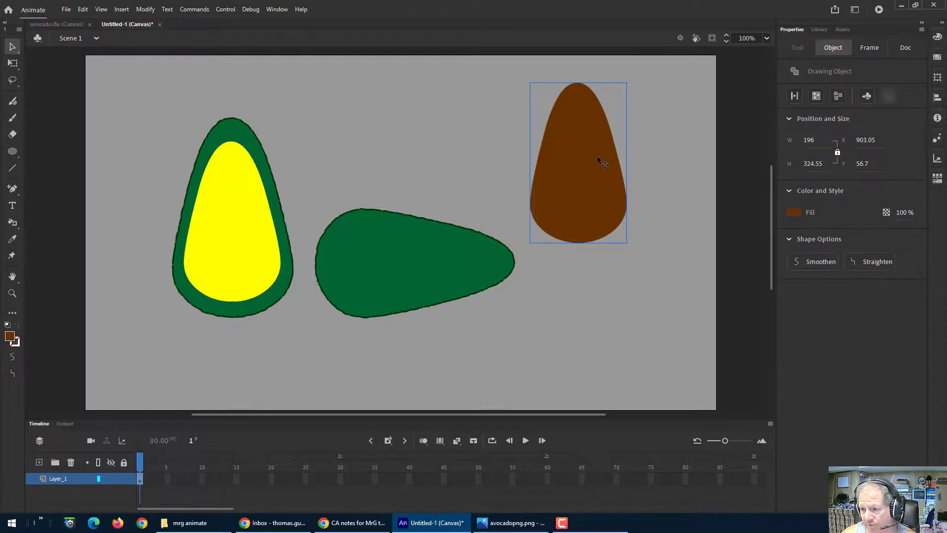
Step: Scale the brown copy proportionally to about 70 by 116 px and place it in the yellow flesh as the pit
{"action": "key", "text": "q"}
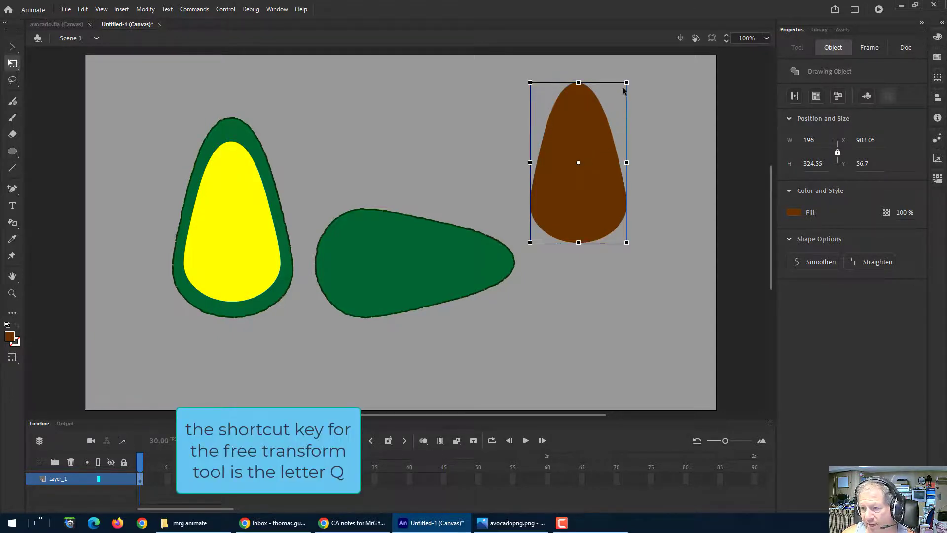
{"action": "left_click_drag", "start_coordinate": [624, 83], "coordinate": [594, 126]}
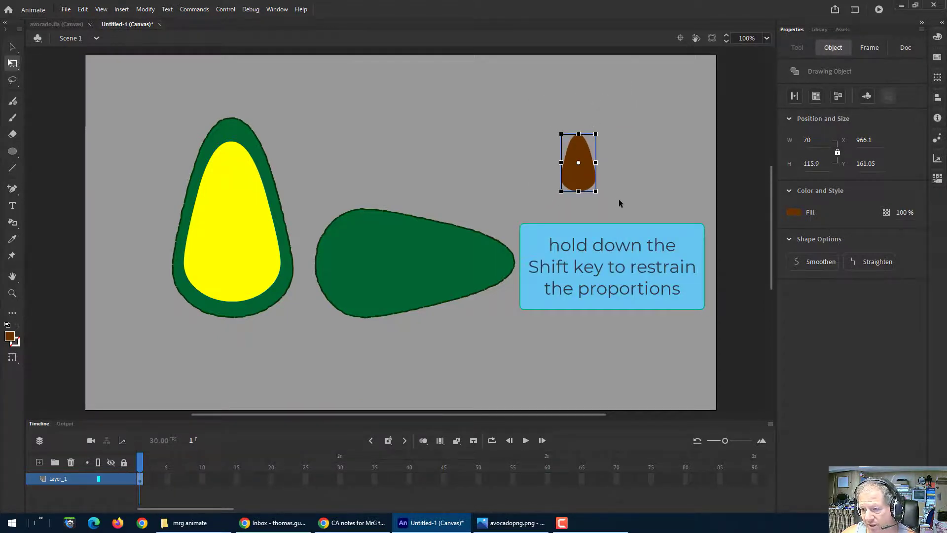
{"action": "left_click_drag", "start_coordinate": [588, 187], "coordinate": [240, 264]}
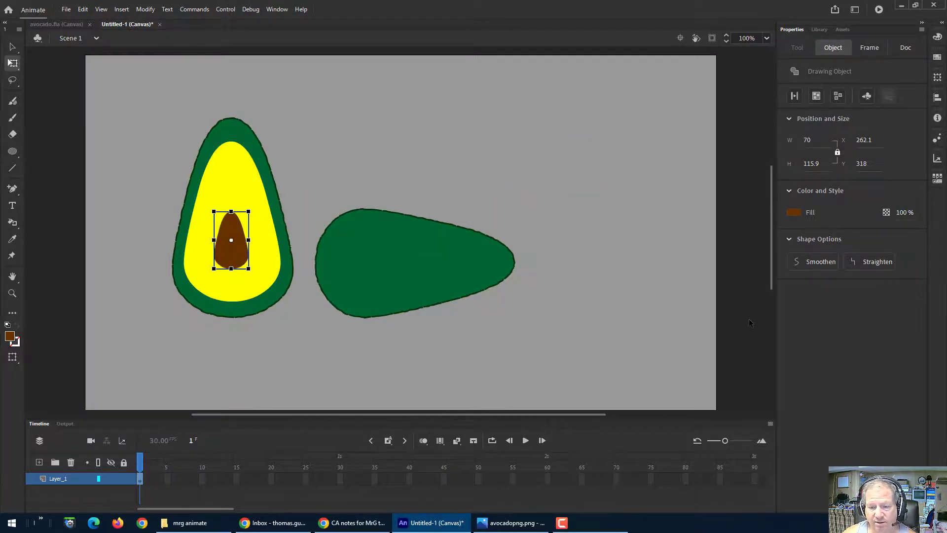
{"action": "left_click", "coordinate": [48, 209]}
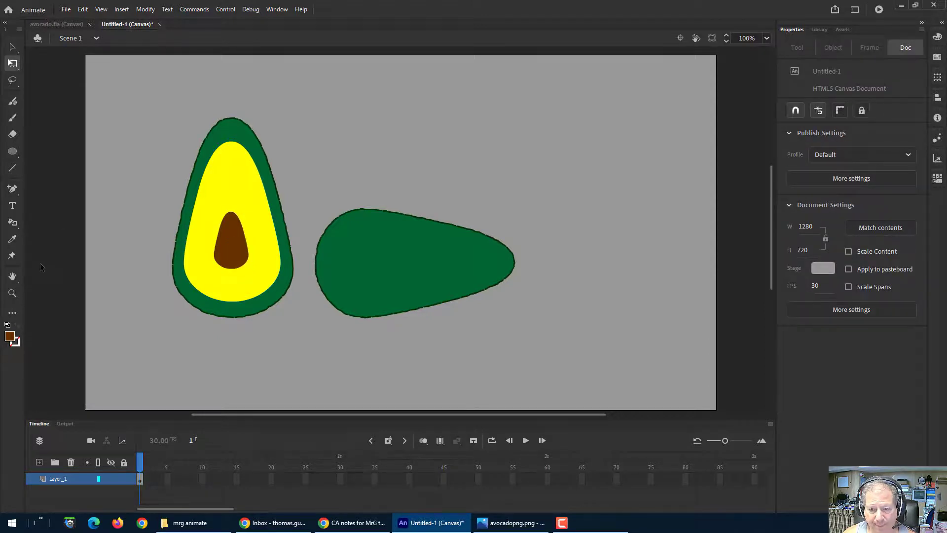
Step: Compare the drawing with the reference avocado.fla document
{"action": "left_click", "coordinate": [43, 26]}
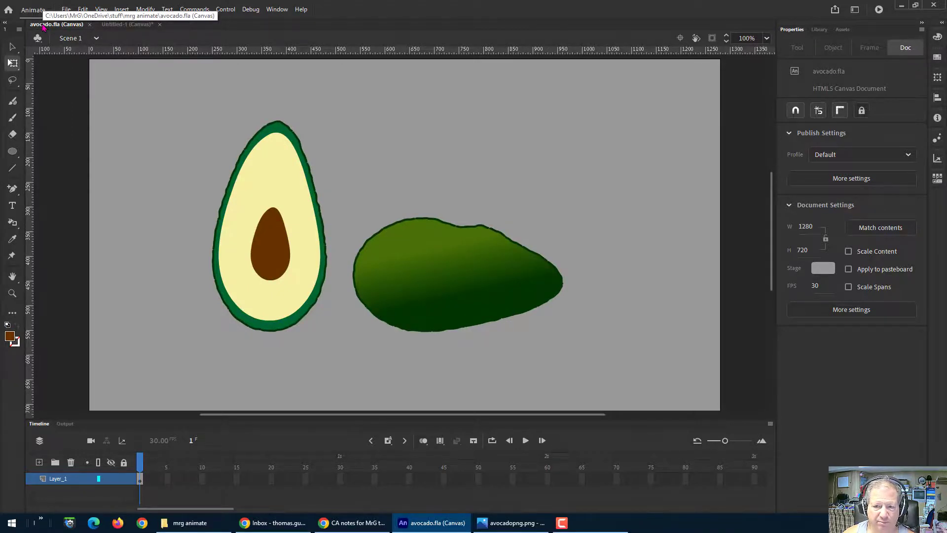
{"action": "left_click", "coordinate": [127, 25]}
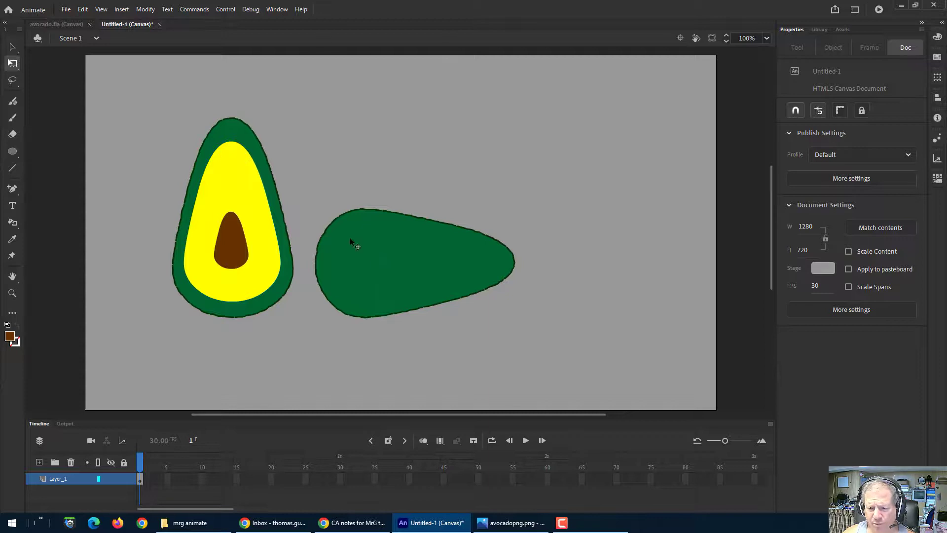
{"action": "left_click", "coordinate": [58, 24]}
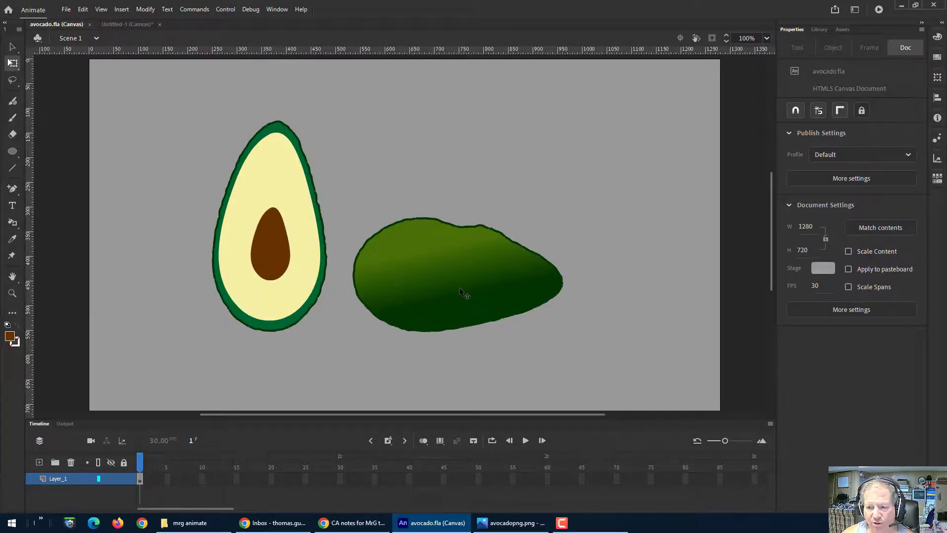
{"action": "left_click", "coordinate": [127, 24]}
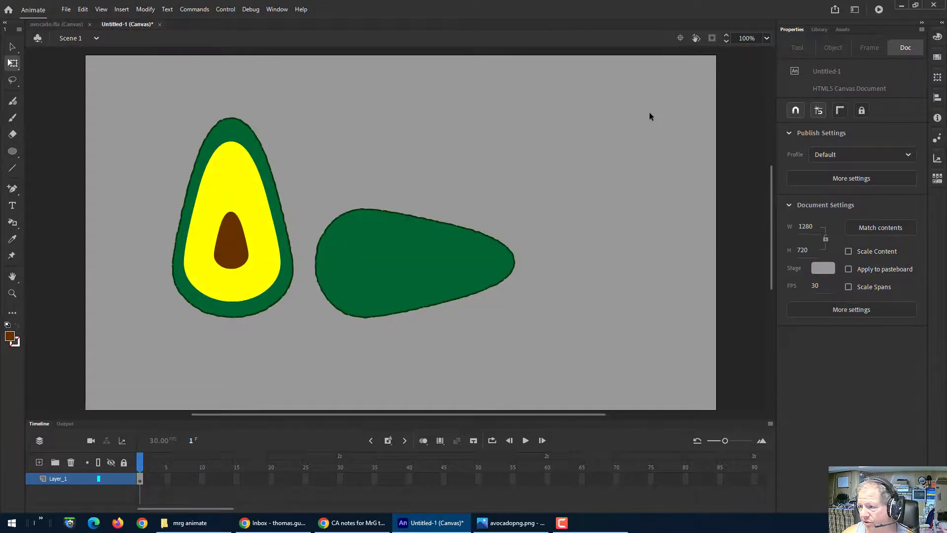
{"action": "left_click", "coordinate": [937, 59]}
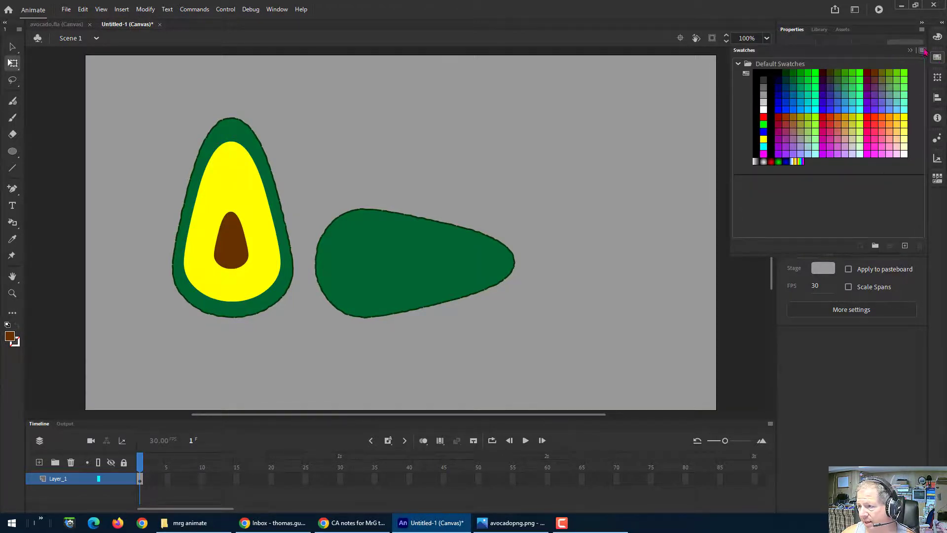
{"action": "left_click", "coordinate": [934, 40]}
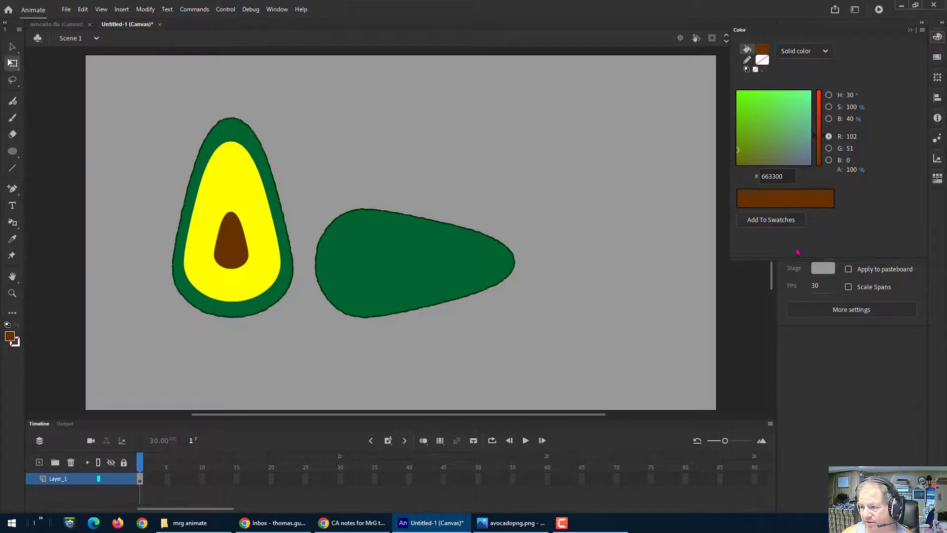
{"action": "left_click", "coordinate": [746, 316]}
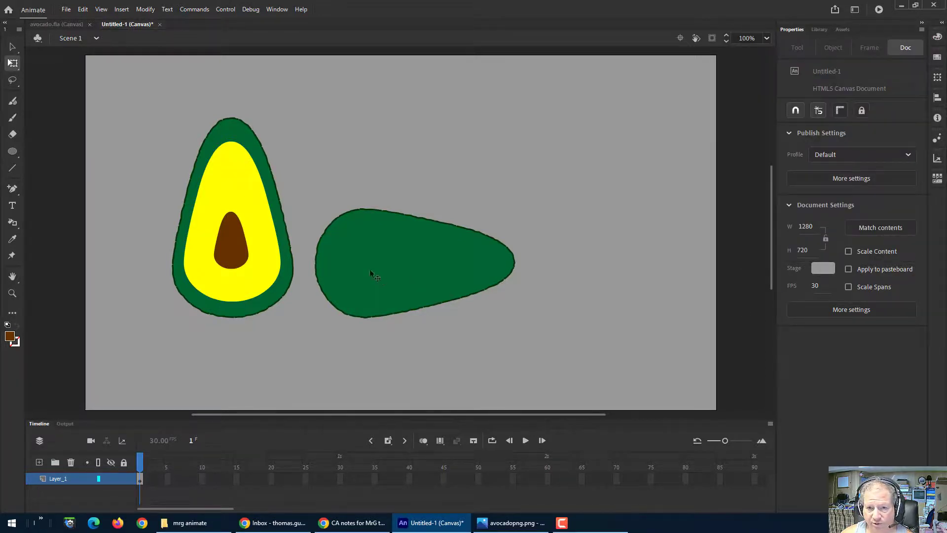
Step: Select the horizontal green avocado and change its fill to a linear gradient
{"action": "left_click", "coordinate": [12, 47]}
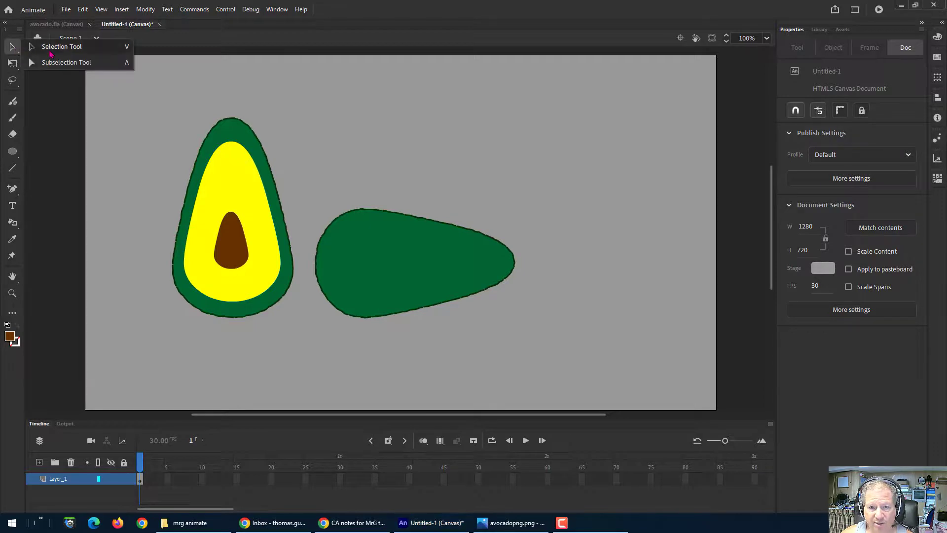
{"action": "left_click", "coordinate": [434, 262]}
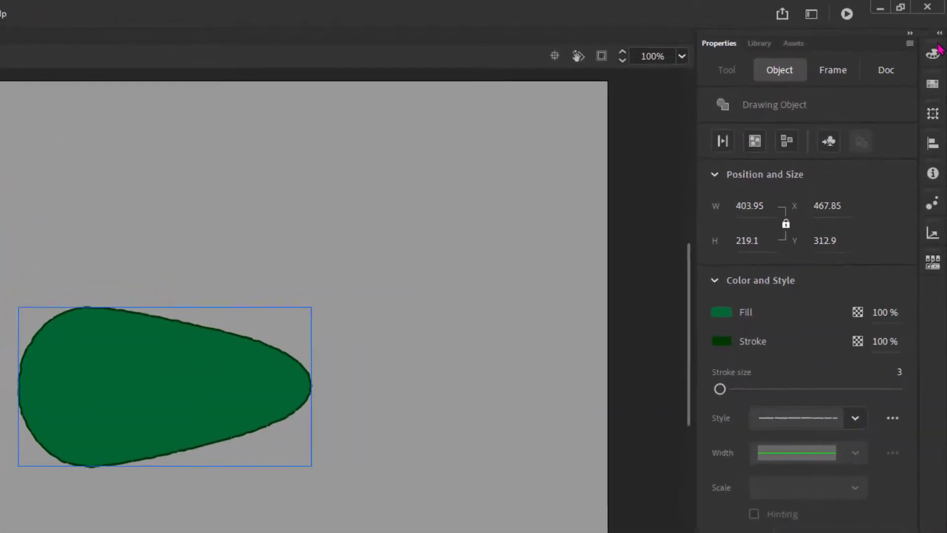
{"action": "left_click", "coordinate": [933, 52]}
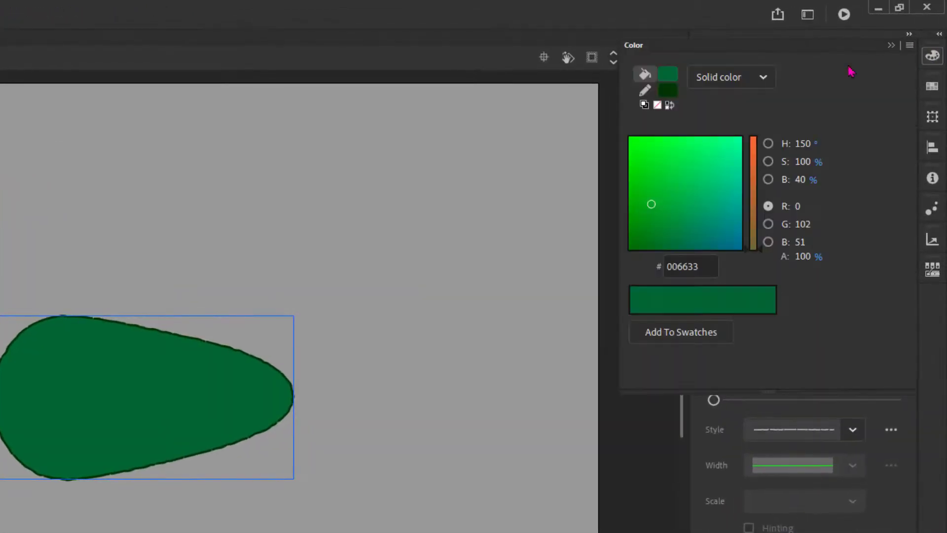
{"action": "left_click", "coordinate": [743, 82]}
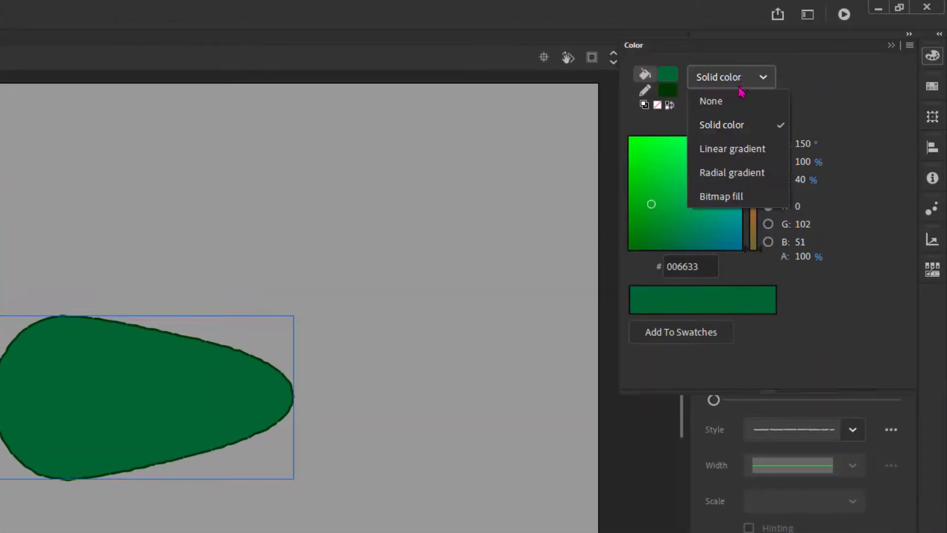
{"action": "left_click", "coordinate": [735, 150]}
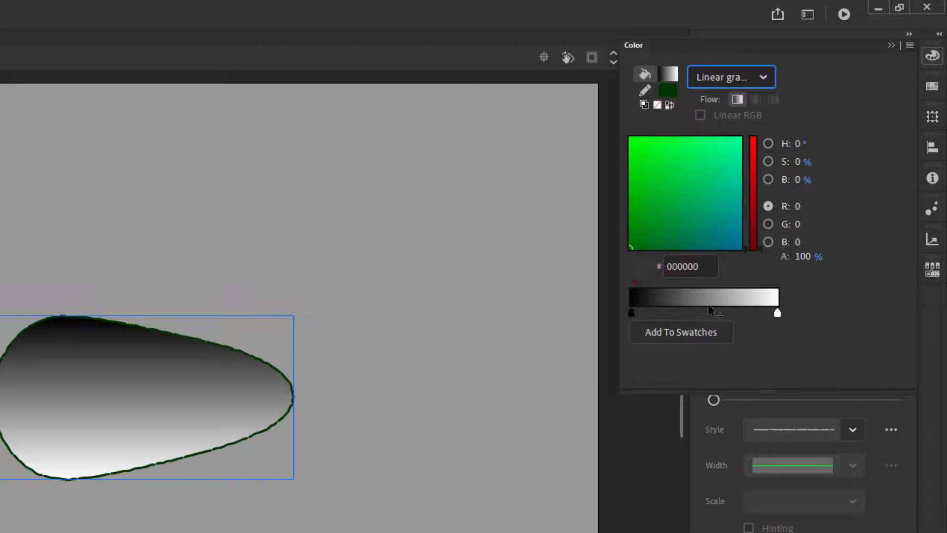
Step: Set the gradient's end stop to cyan and its start stop to green #68D328
{"action": "left_click", "coordinate": [777, 313]}
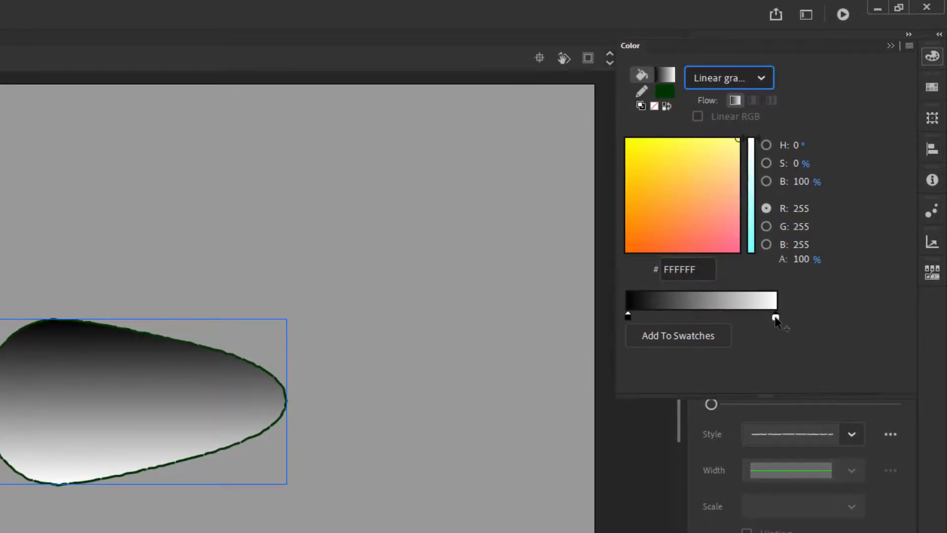
{"action": "left_click", "coordinate": [752, 241]}
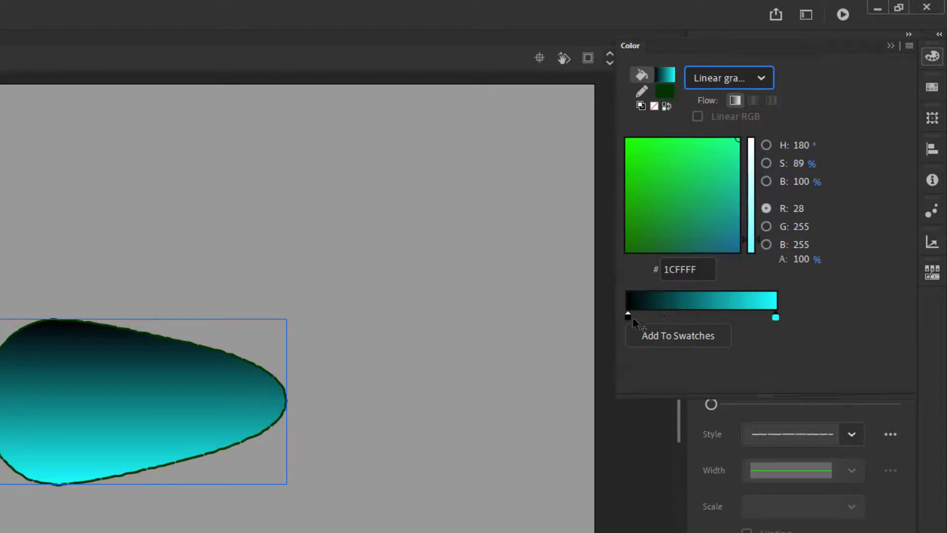
{"action": "left_click", "coordinate": [627, 317]}
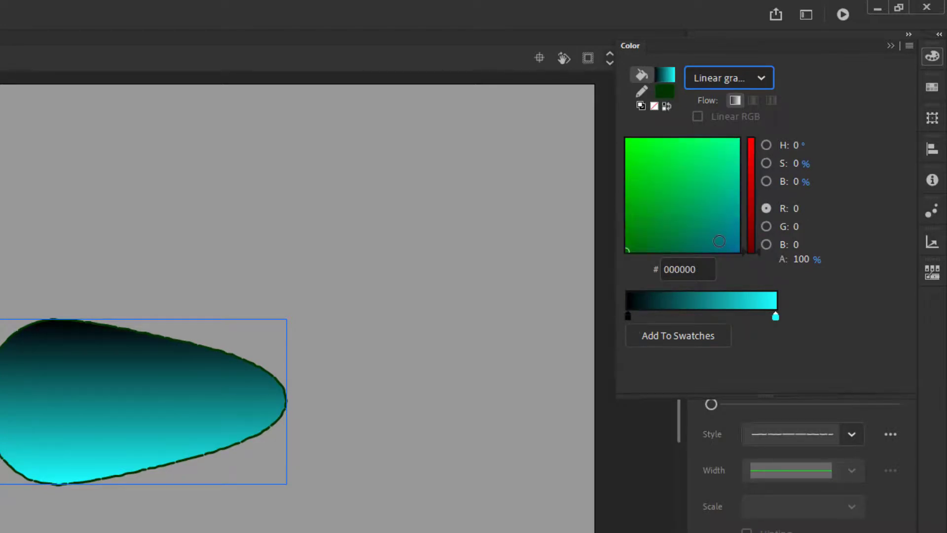
{"action": "left_click", "coordinate": [719, 241]}
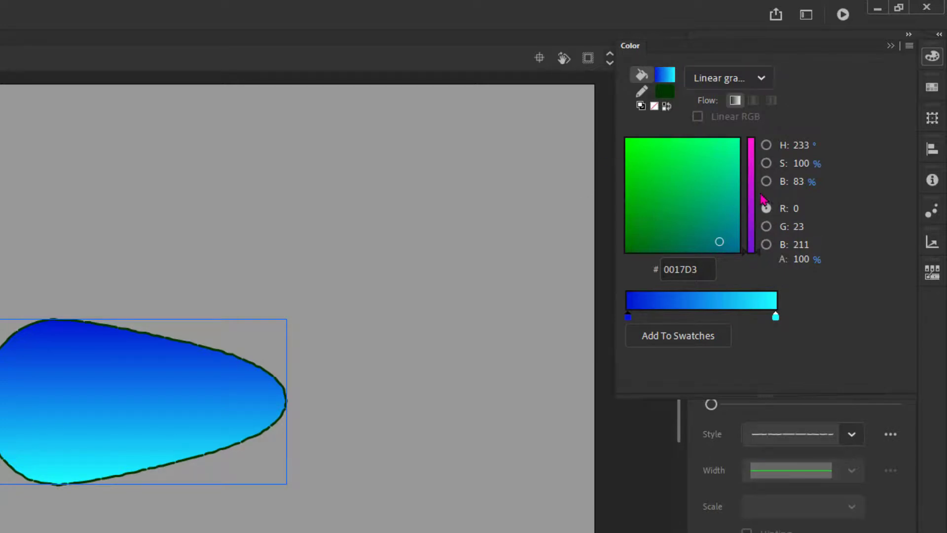
{"action": "left_click_drag", "start_coordinate": [746, 256], "coordinate": [748, 211]}
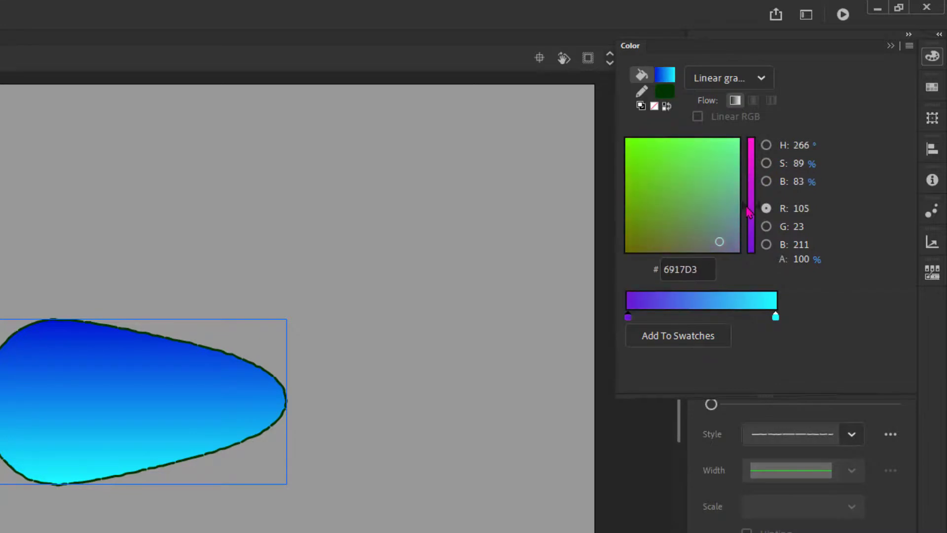
{"action": "left_click", "coordinate": [715, 156]}
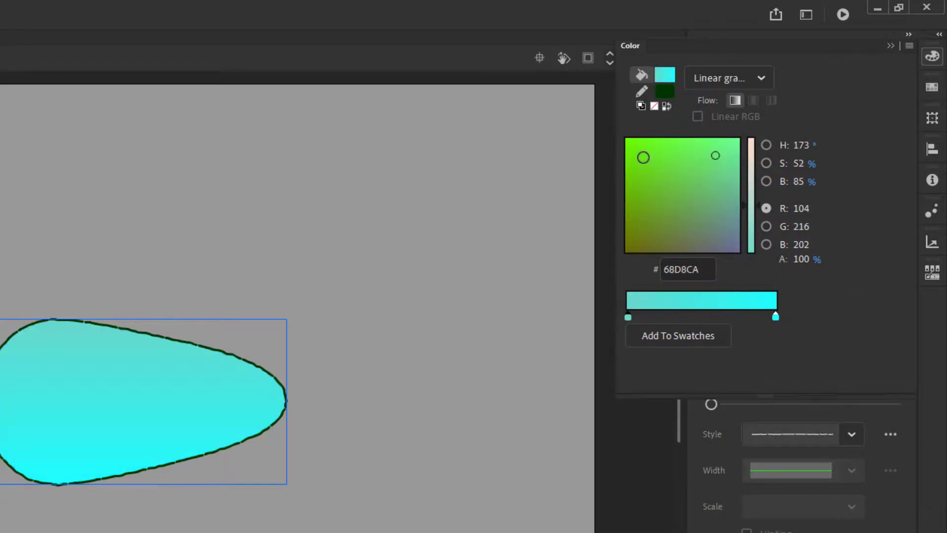
{"action": "left_click", "coordinate": [644, 158]}
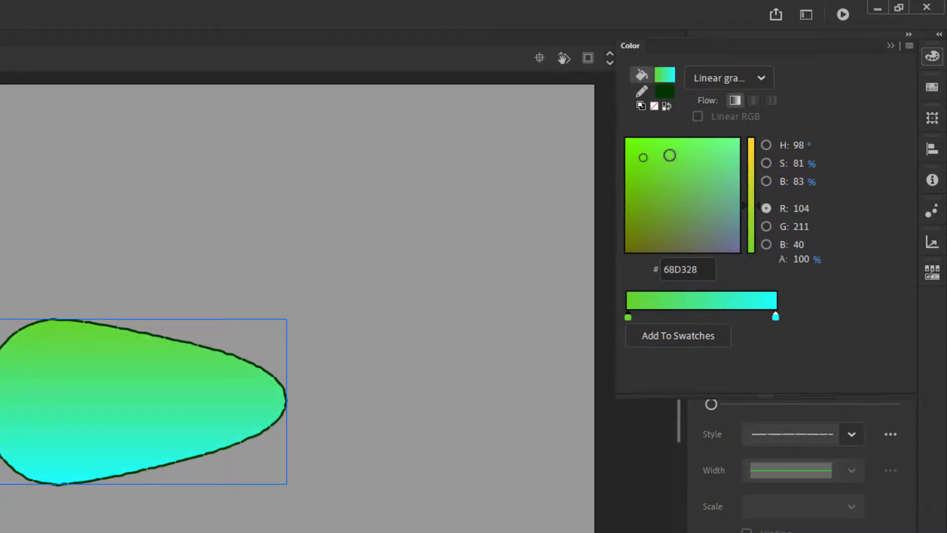
{"action": "left_click", "coordinate": [754, 78]}
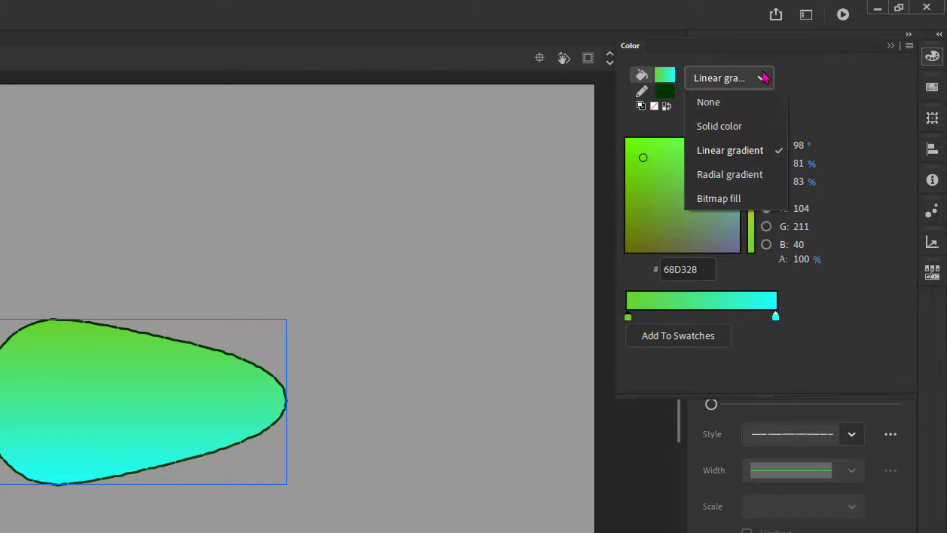
{"action": "left_click", "coordinate": [725, 175]}
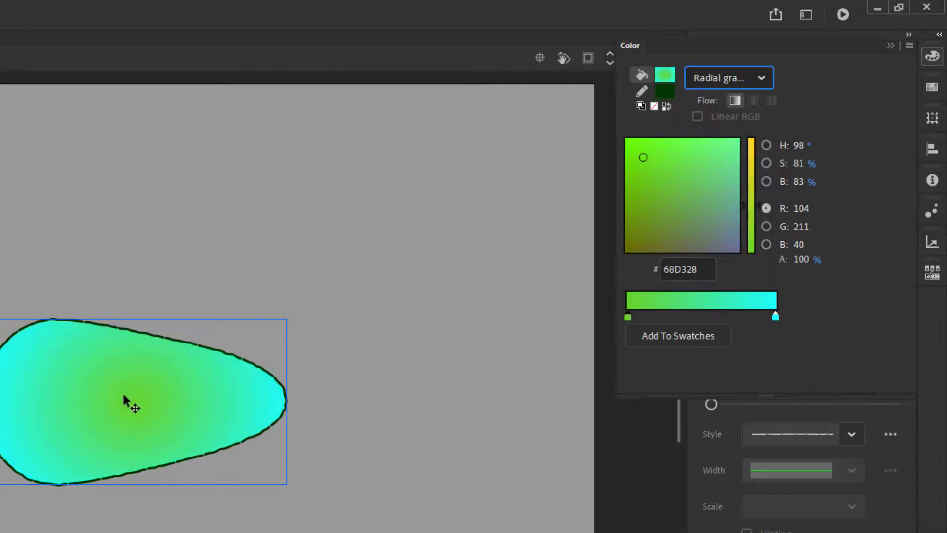
{"action": "left_click", "coordinate": [711, 86]}
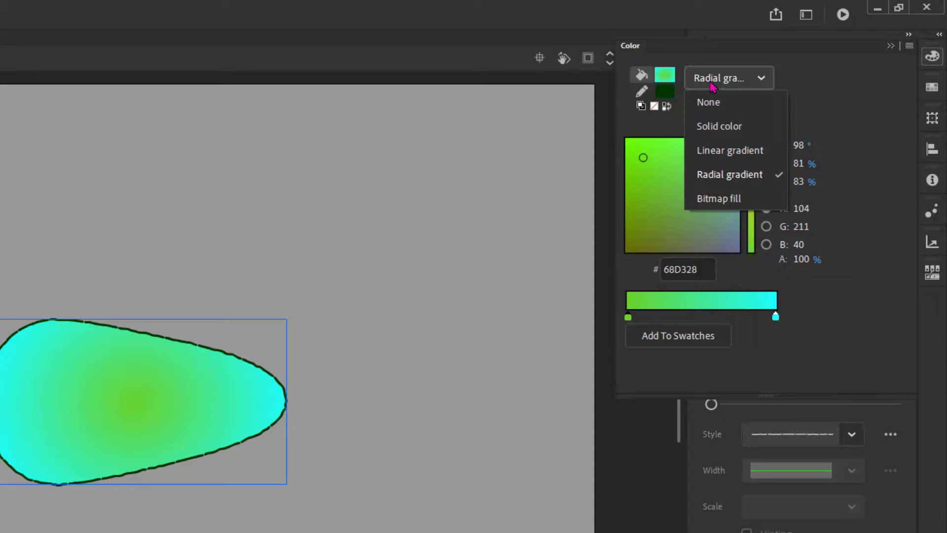
{"action": "left_click", "coordinate": [719, 149]}
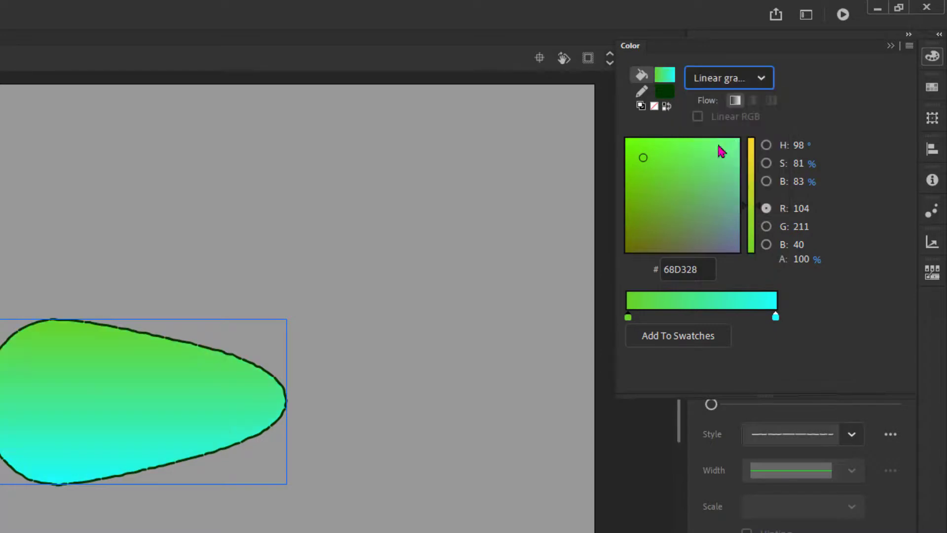
Step: Set the end gradient stop to green #1CDB1C and slide the start stop about a quarter of the way inward
{"action": "left_click", "coordinate": [775, 318]}
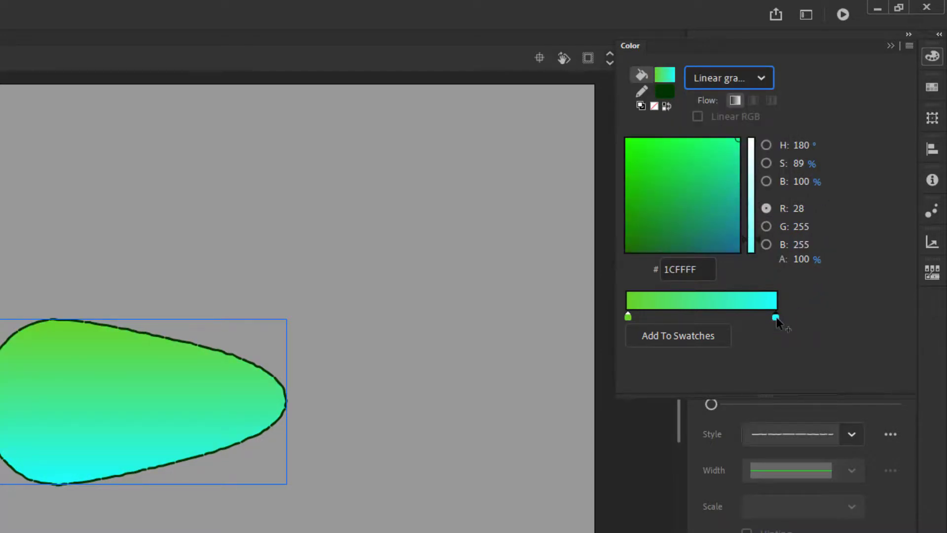
{"action": "left_click", "coordinate": [638, 154]}
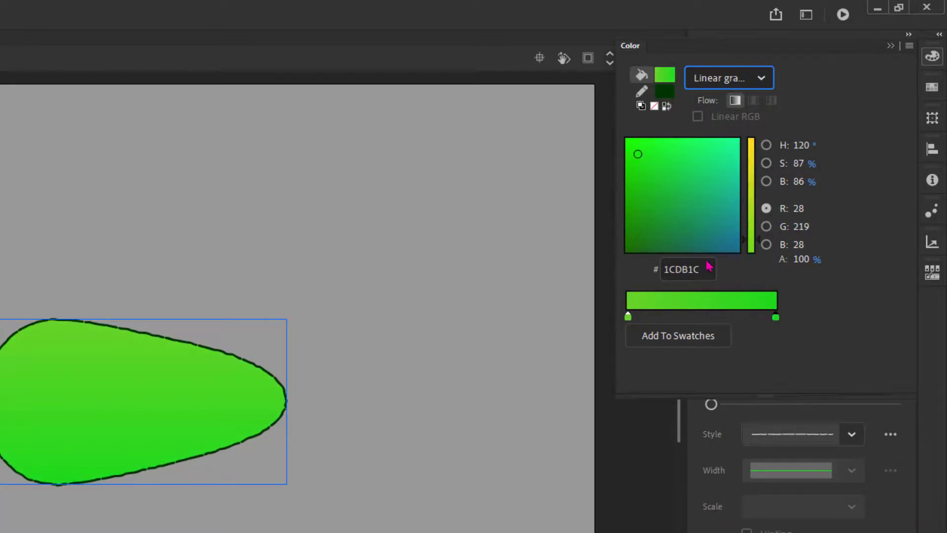
{"action": "left_click", "coordinate": [628, 318]}
{"action": "left_click_drag", "start_coordinate": [631, 322], "coordinate": [669, 321]}
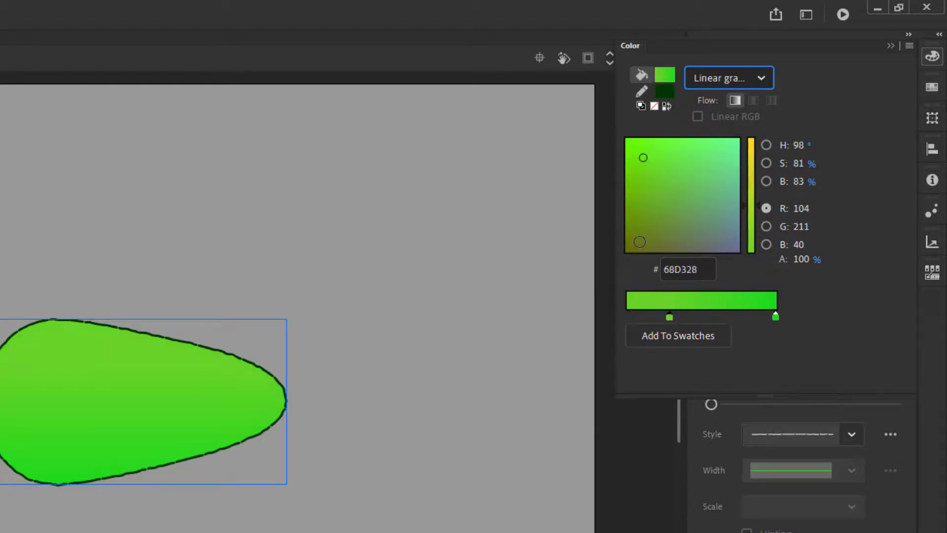
Step: Set the start gradient stop's colour to red
{"action": "left_click", "coordinate": [640, 241]}
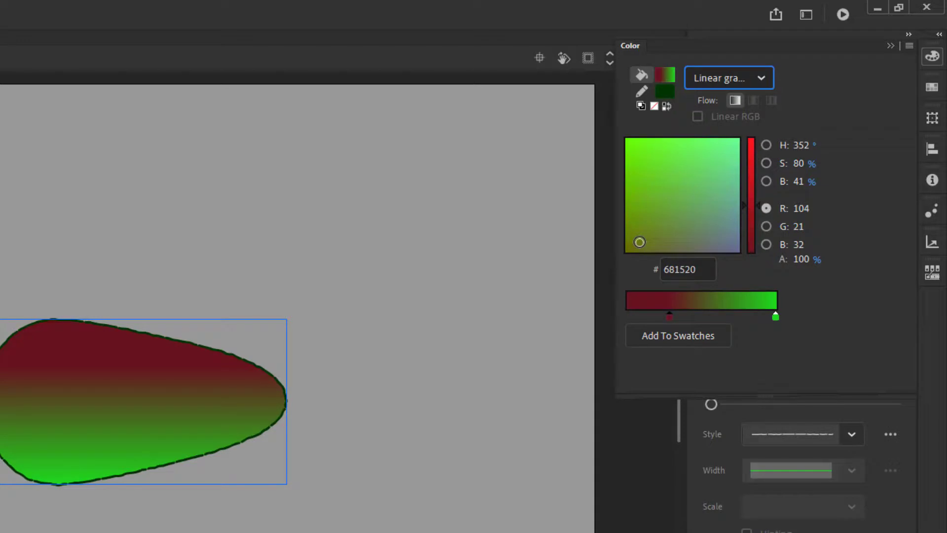
{"action": "key", "text": "ctrl+z"}
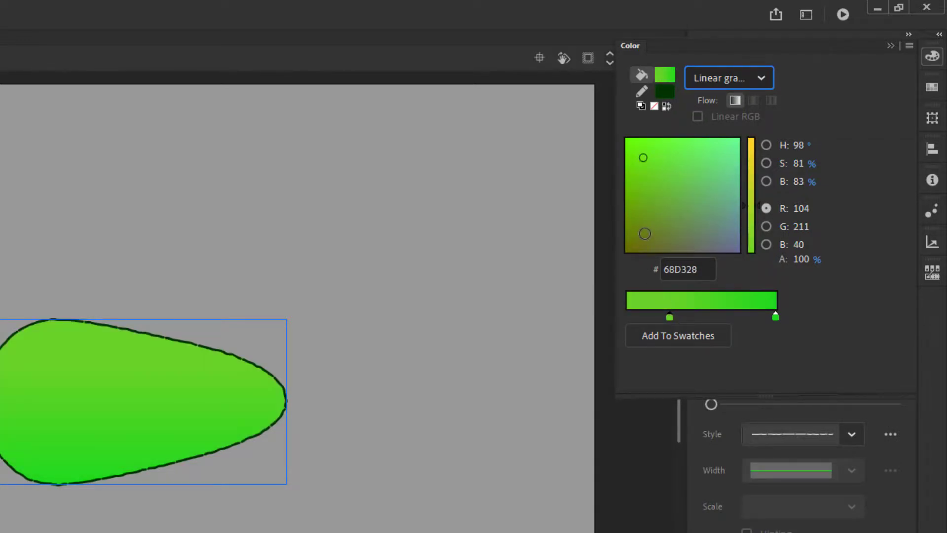
{"action": "left_click", "coordinate": [645, 233]}
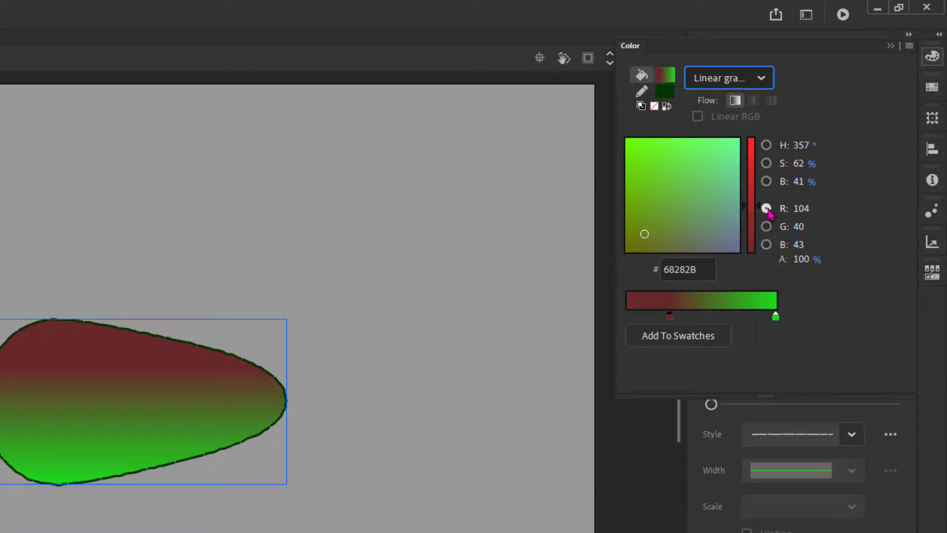
{"action": "left_click_drag", "start_coordinate": [762, 206], "coordinate": [759, 157]}
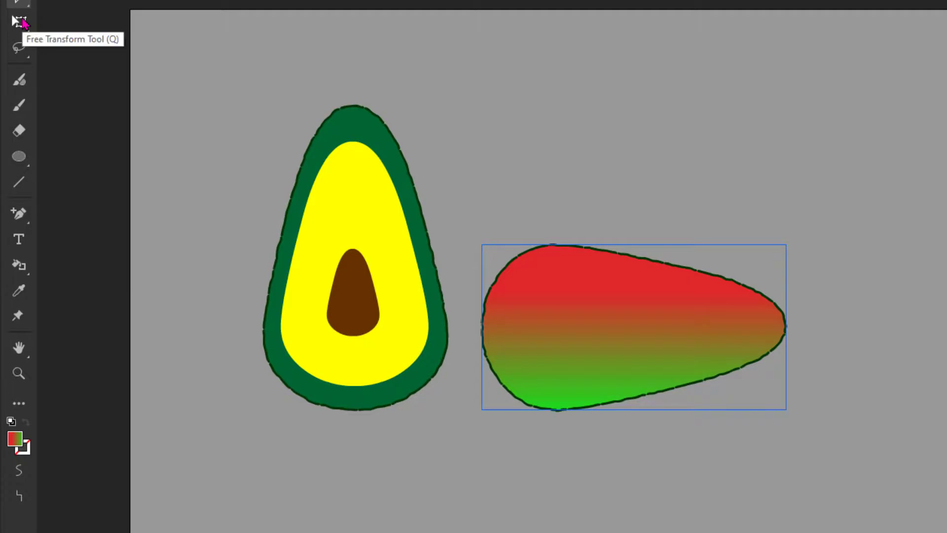
Step: With the Gradient Transform tool, compress the gradient and rotate it diagonally across the avocado shape
{"action": "key", "text": "q"}
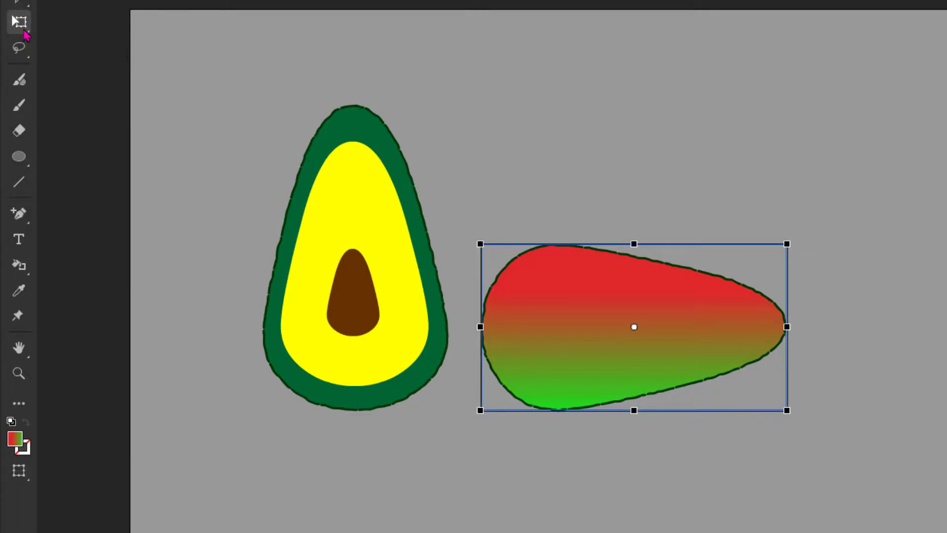
{"action": "left_click_drag", "start_coordinate": [26, 35], "coordinate": [66, 46]}
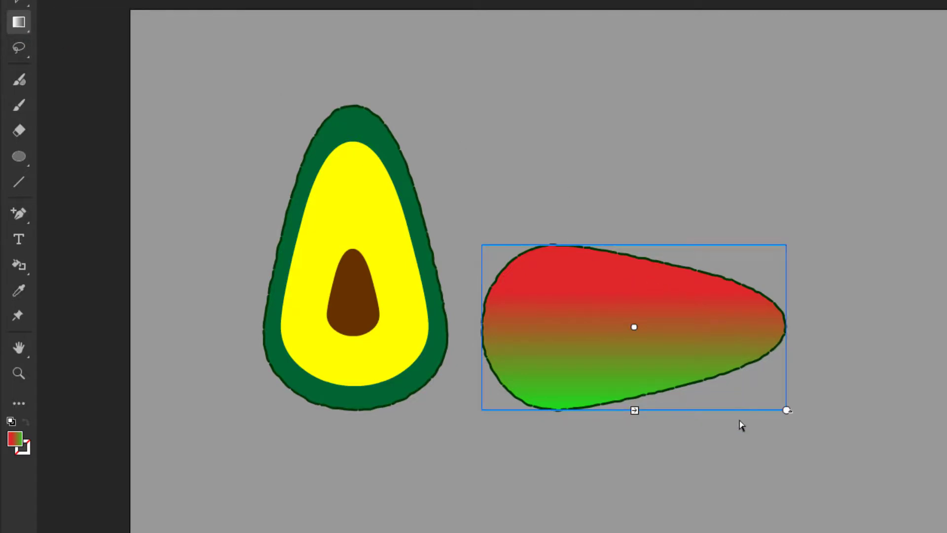
{"action": "left_click_drag", "start_coordinate": [633, 410], "coordinate": [635, 380]}
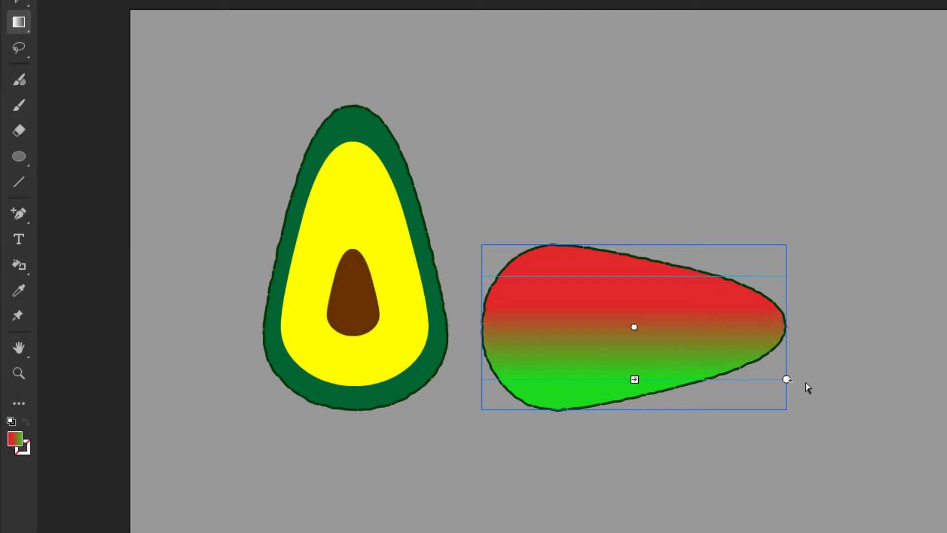
{"action": "left_click_drag", "start_coordinate": [788, 380], "coordinate": [788, 322]}
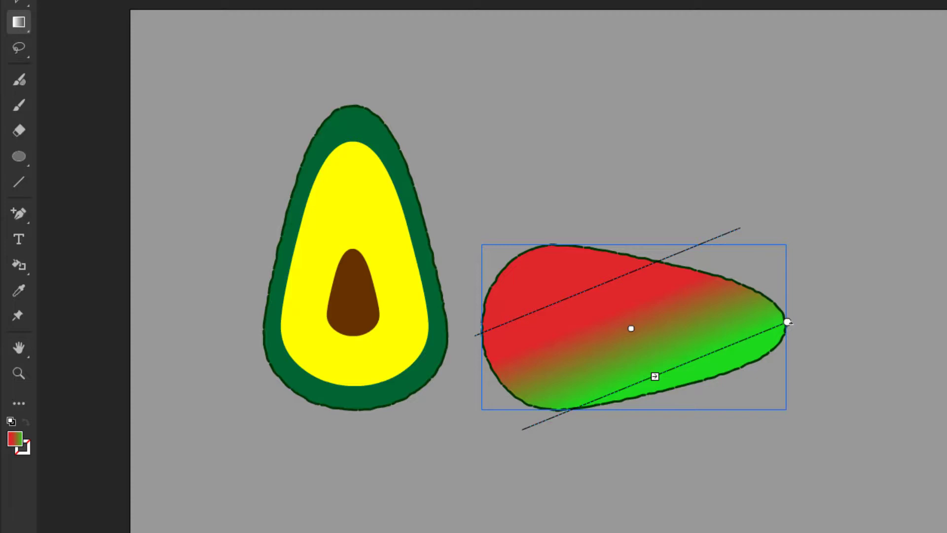
{"action": "key", "text": "Escape"}
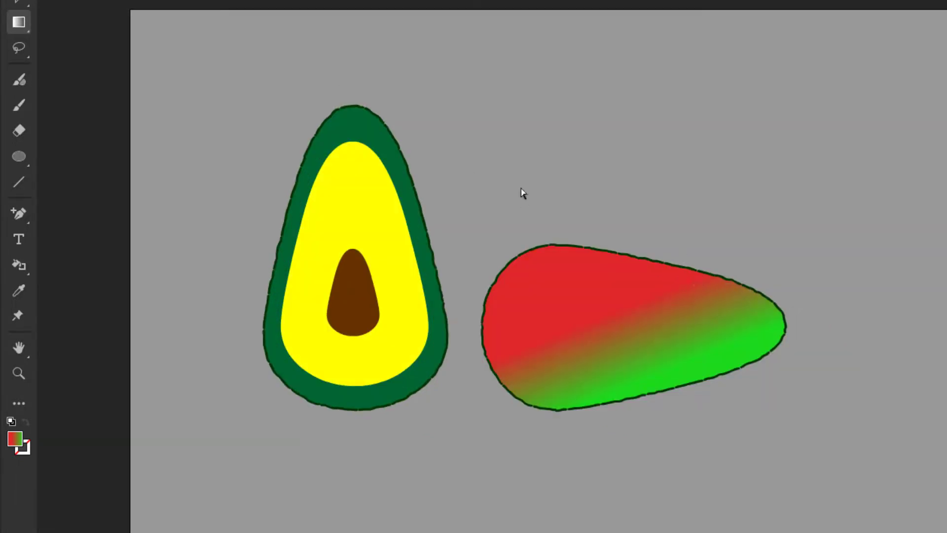
Step: Try to reshape the gradient avocado's upper edge by dragging one of its anchor points
{"action": "left_click", "coordinate": [16, 4]}
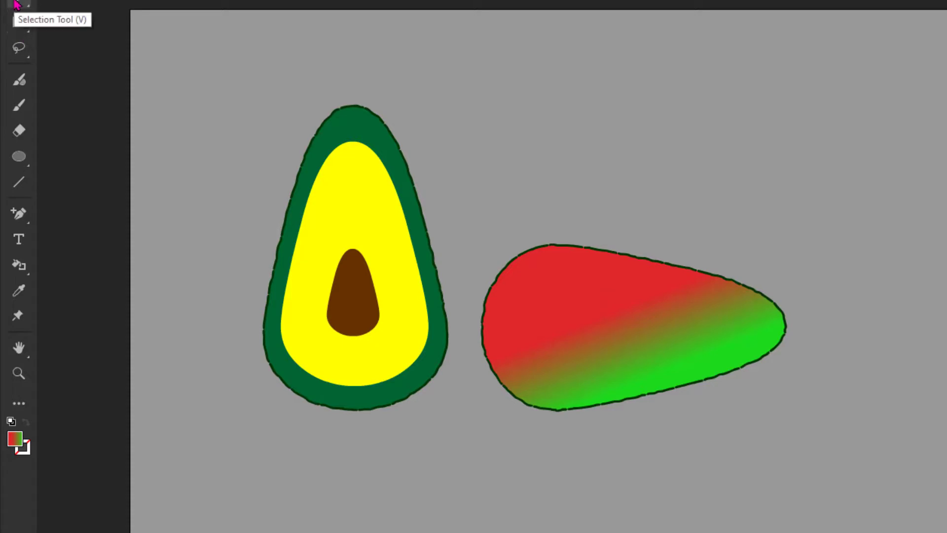
{"action": "left_click", "coordinate": [18, 4]}
{"action": "left_click", "coordinate": [96, 20]}
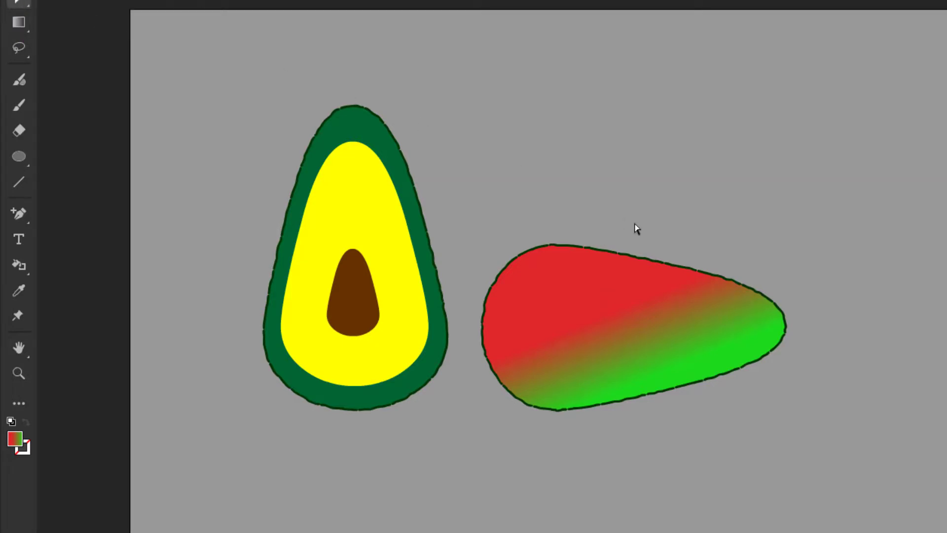
{"action": "left_click", "coordinate": [645, 259]}
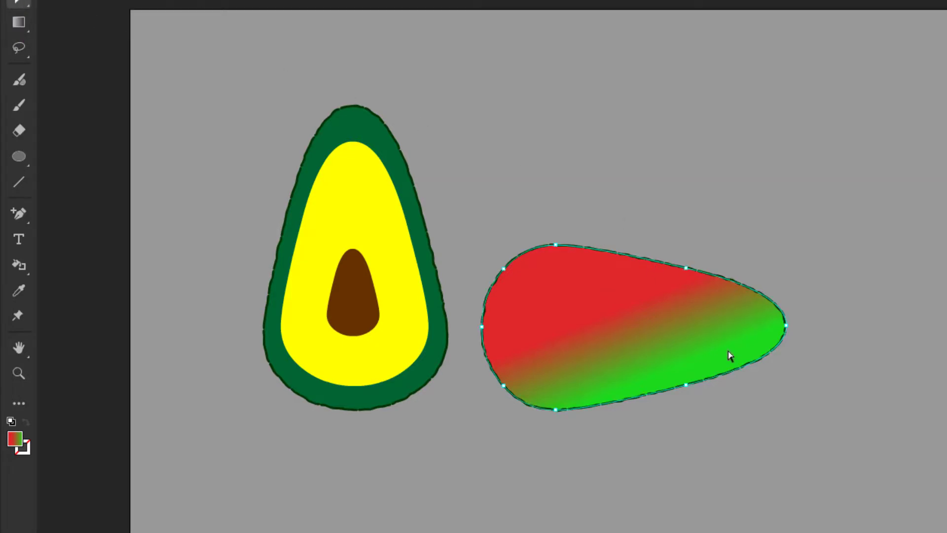
{"action": "left_click_drag", "start_coordinate": [686, 269], "coordinate": [679, 284]}
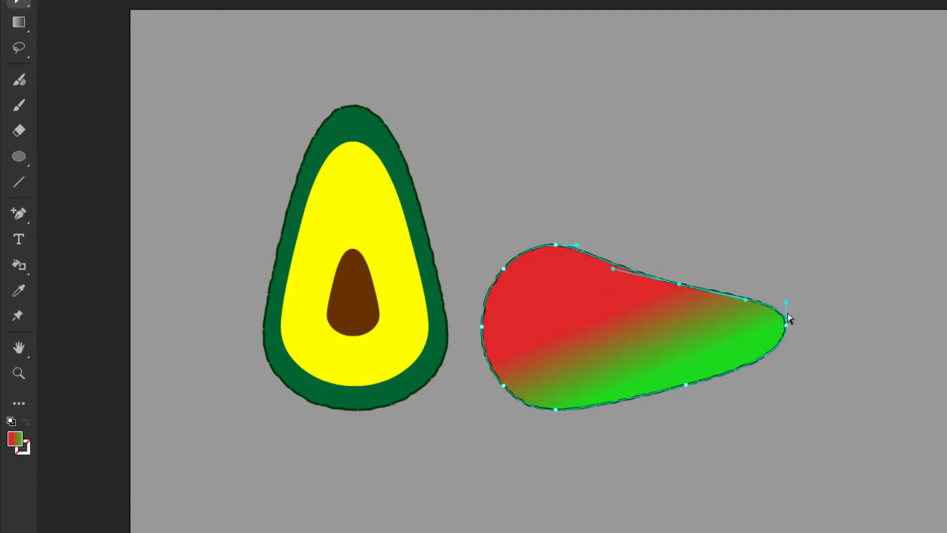
{"action": "key", "text": "ctrl+z"}
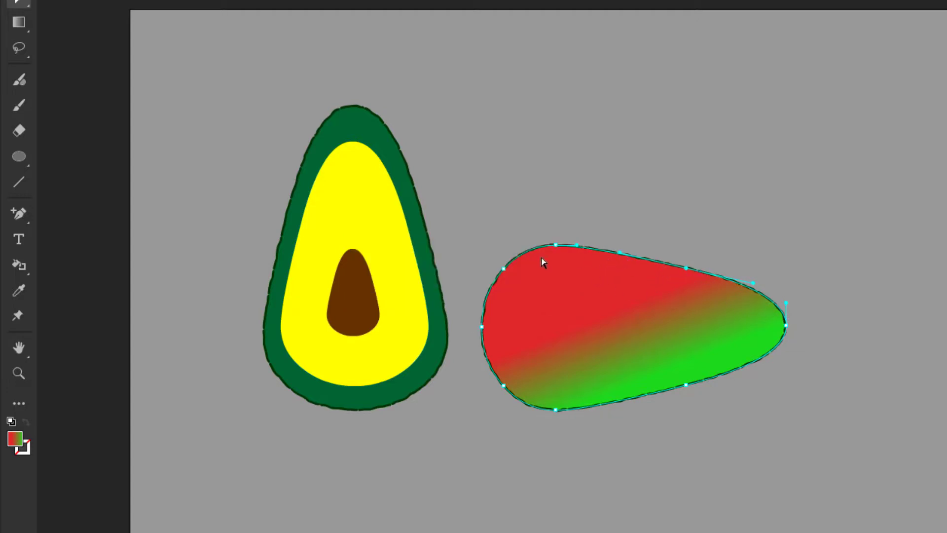
{"action": "left_click", "coordinate": [24, 218]}
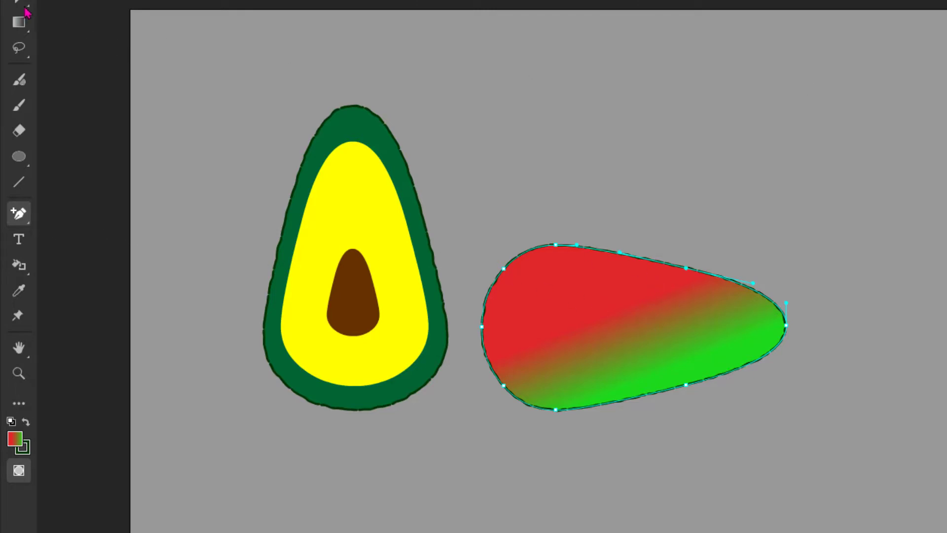
{"action": "key", "text": "v"}
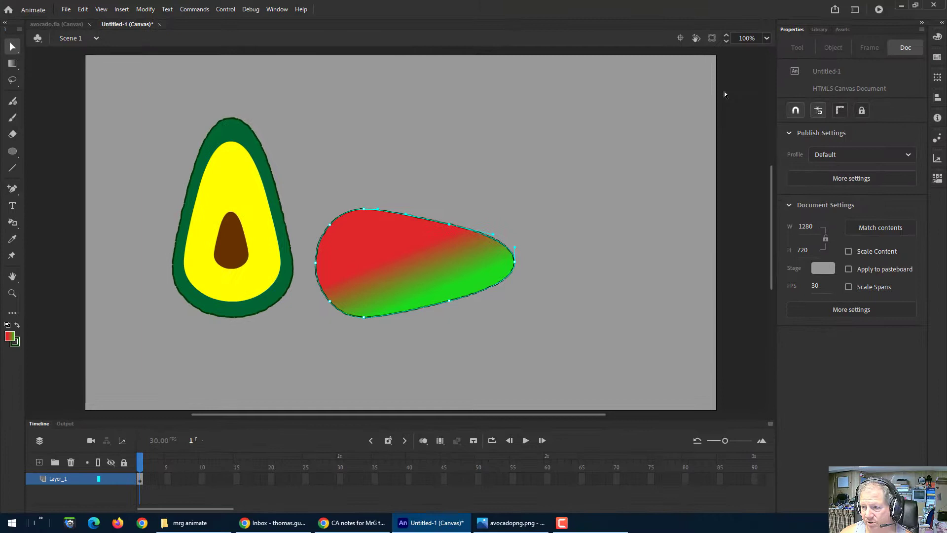
{"action": "left_click", "coordinate": [732, 94]}
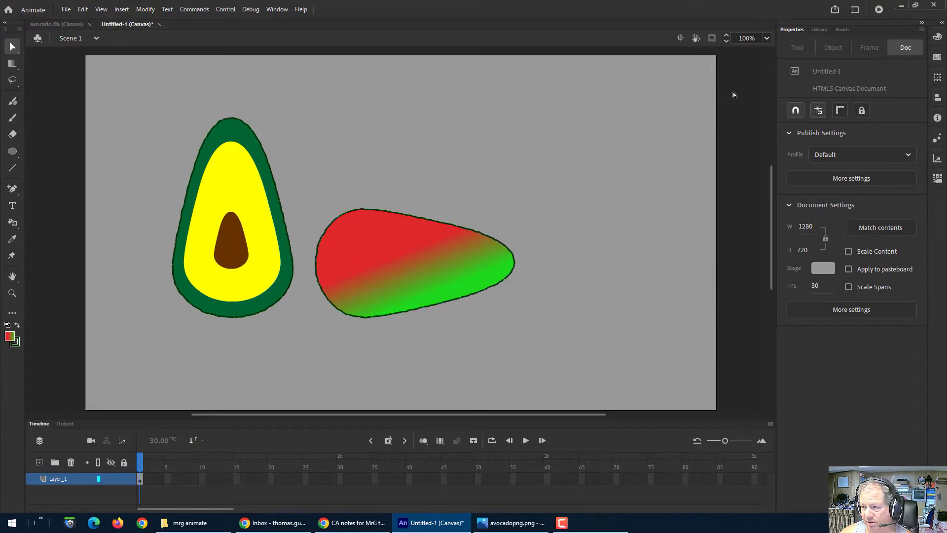
Step: Break apart the gradient avocado drawing object into a plain shape
{"action": "left_click", "coordinate": [404, 254]}
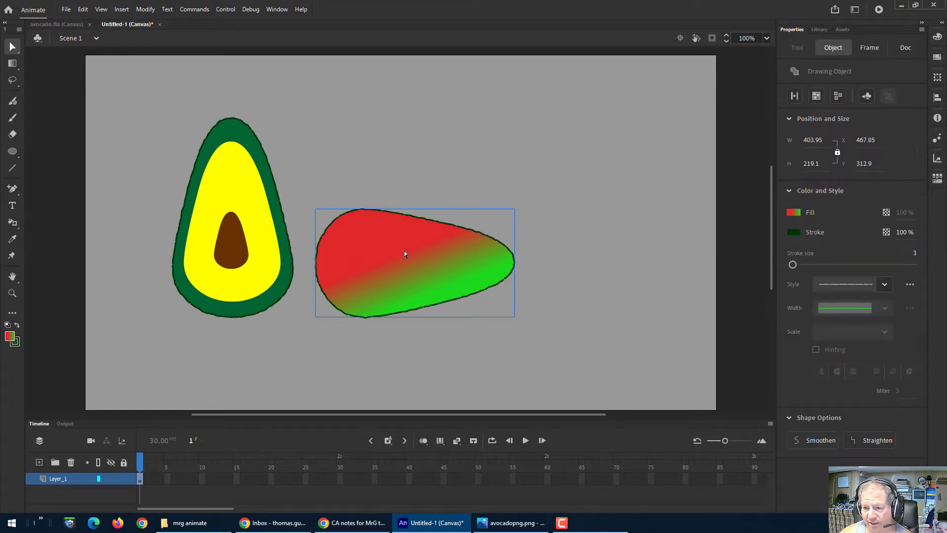
{"action": "left_click", "coordinate": [839, 97]}
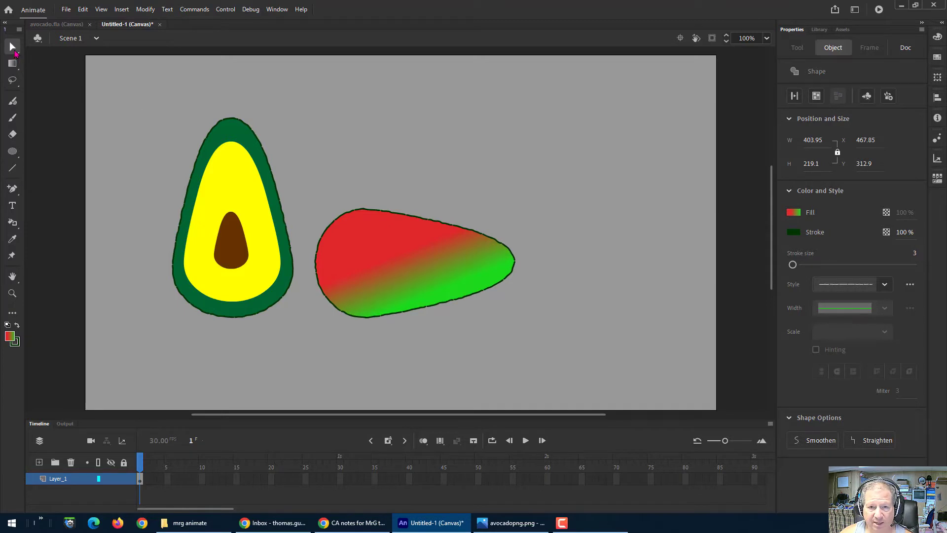
Step: Add an anchor point on the gradient avocado's upper edge and pull it down to form a slight dip
{"action": "left_click", "coordinate": [14, 48]}
{"action": "left_click", "coordinate": [47, 63]}
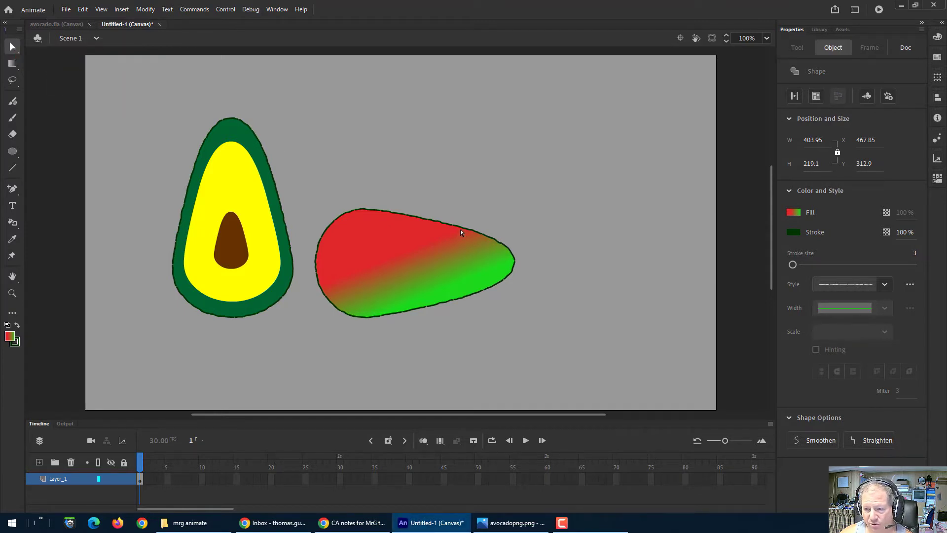
{"action": "left_click", "coordinate": [462, 230]}
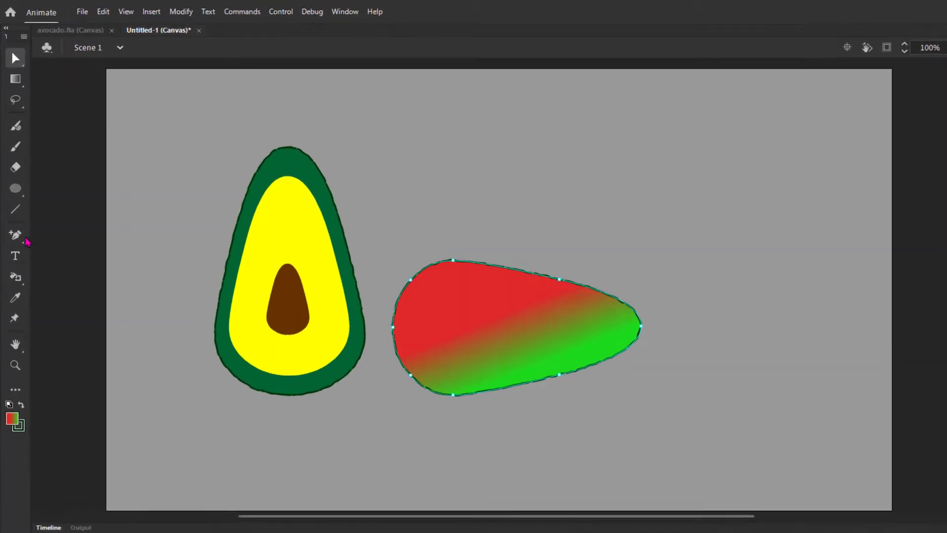
{"action": "left_click", "coordinate": [13, 190]}
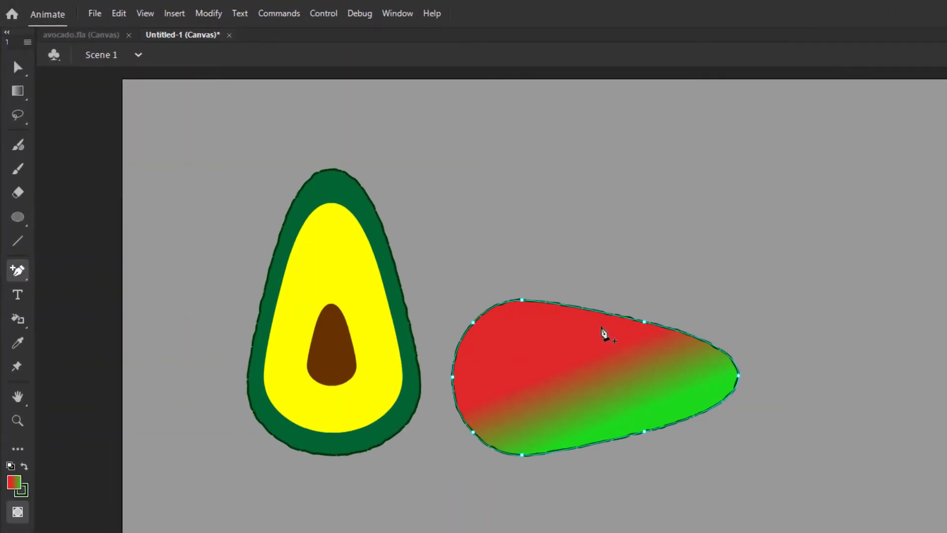
{"action": "left_click", "coordinate": [598, 313]}
{"action": "left_click", "coordinate": [18, 66]}
{"action": "left_click_drag", "start_coordinate": [596, 314], "coordinate": [596, 320]}
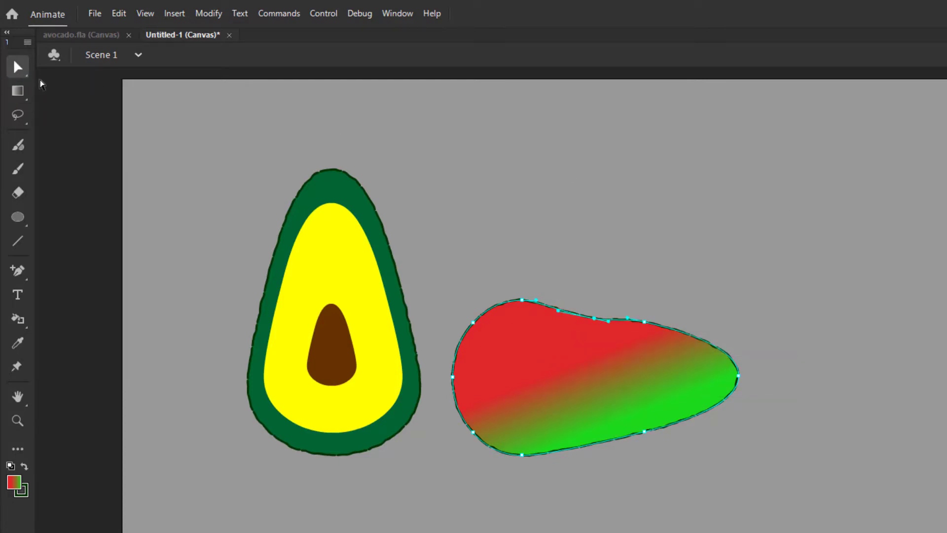
{"action": "left_click", "coordinate": [86, 124]}
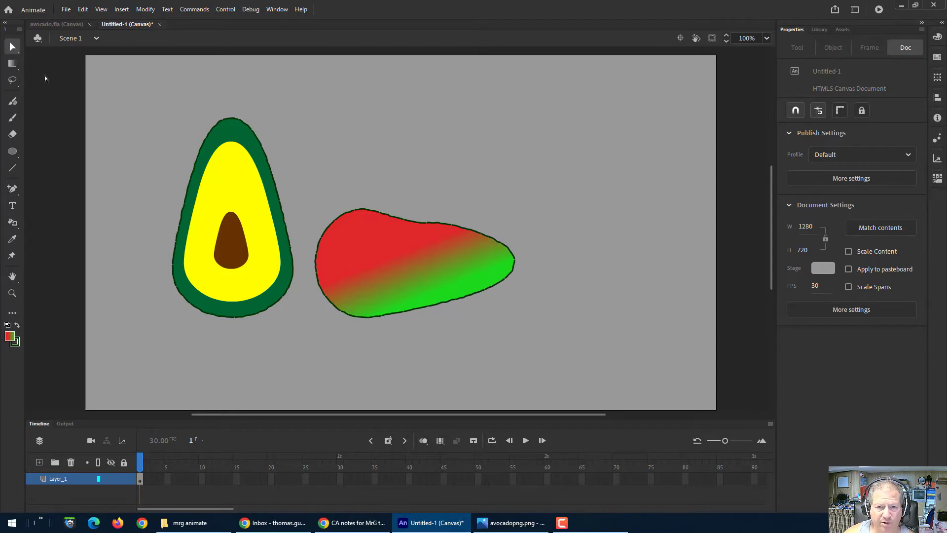
Step: Select the whole gradient avocado and tilt it slightly clockwise with Free Transform, keeping it in place
{"action": "left_click", "coordinate": [12, 51]}
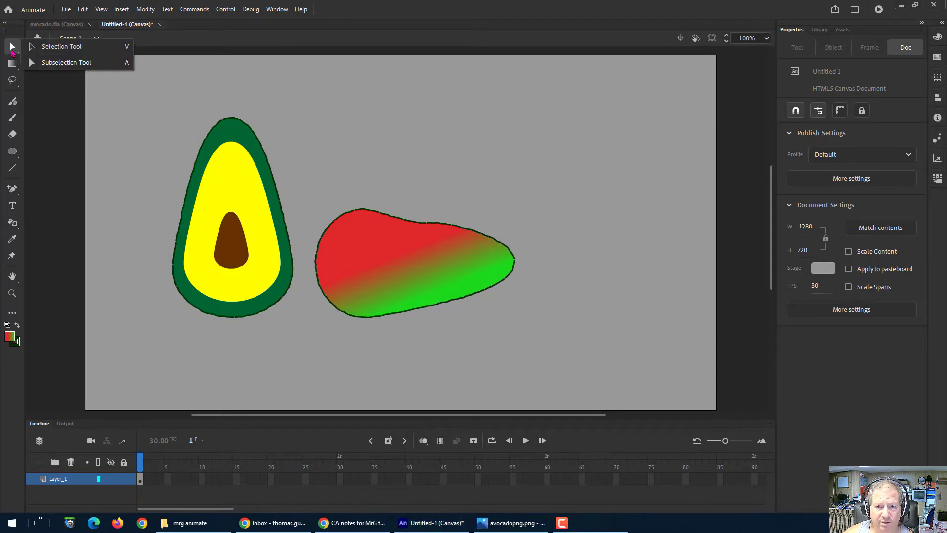
{"action": "left_click", "coordinate": [419, 270]}
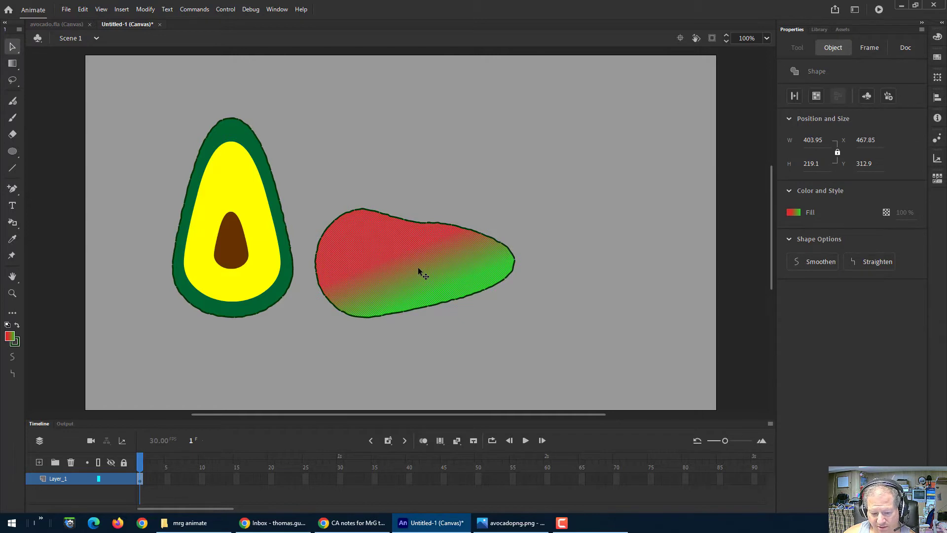
{"action": "double_click", "coordinate": [418, 270]}
{"action": "left_click_drag", "start_coordinate": [419, 272], "coordinate": [416, 261]}
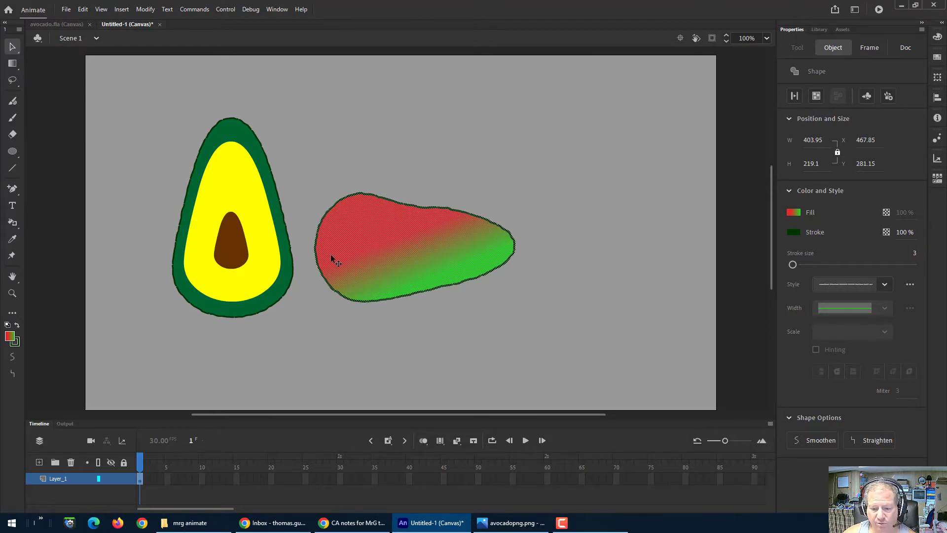
{"action": "key", "text": "q"}
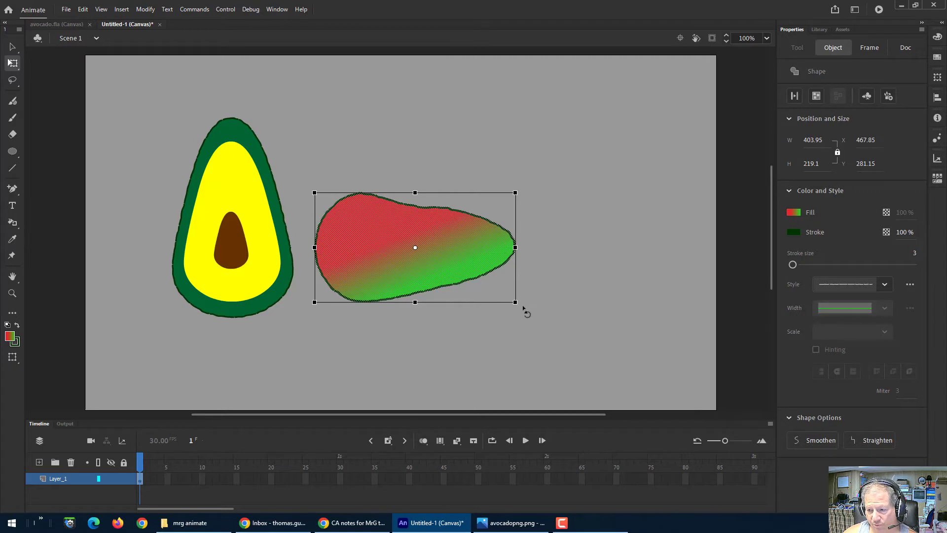
{"action": "left_click_drag", "start_coordinate": [524, 309], "coordinate": [524, 329]}
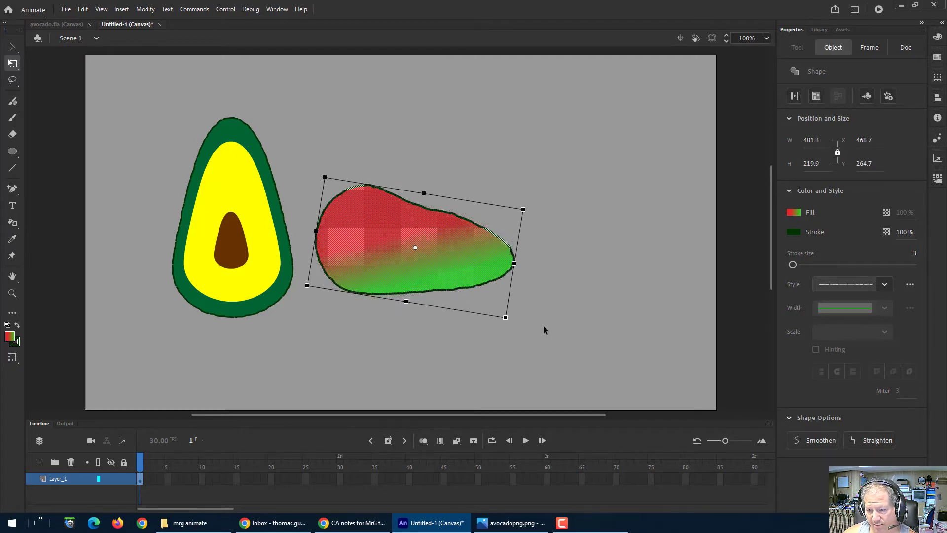
{"action": "left_click_drag", "start_coordinate": [438, 265], "coordinate": [440, 289]}
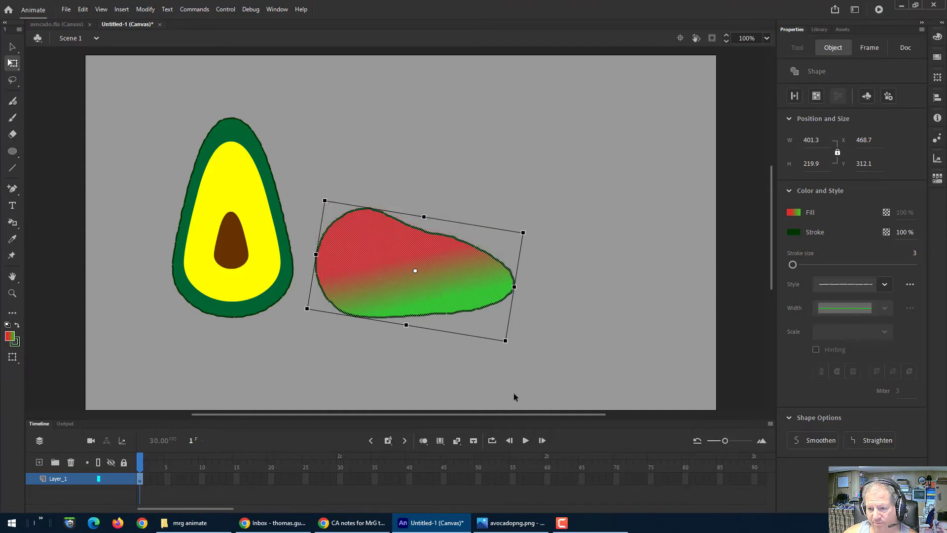
{"action": "left_click", "coordinate": [734, 94]}
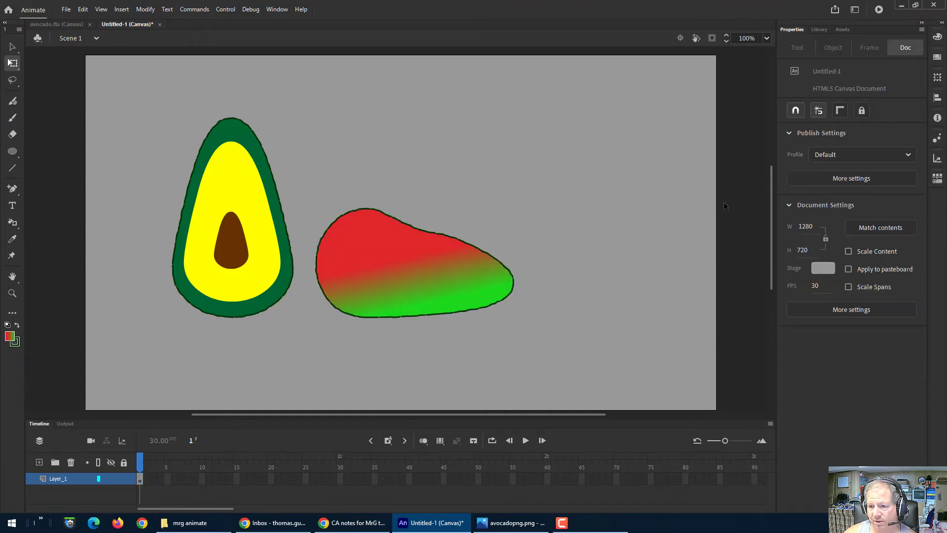